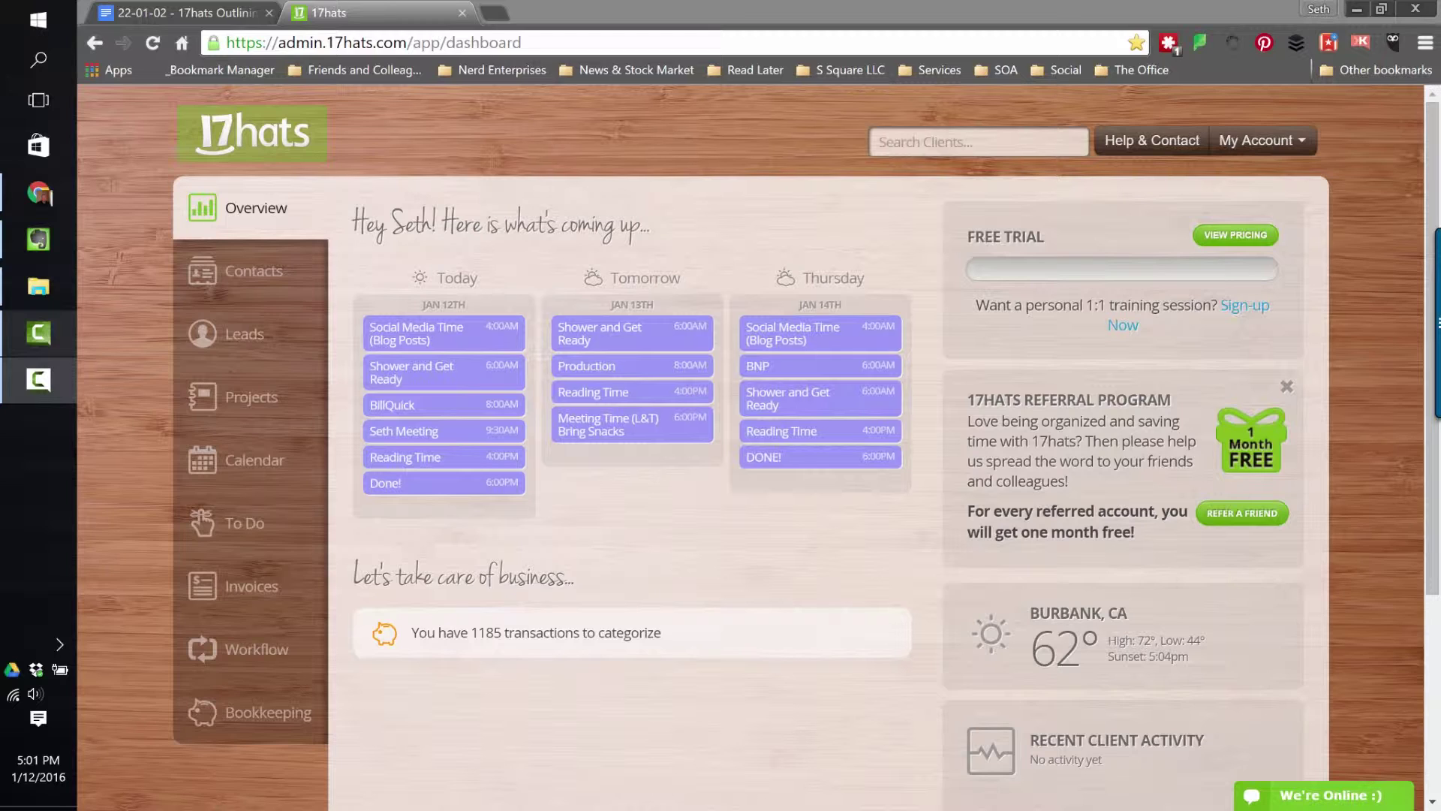
Bring up the workflow outline document and scroll to its numbered onboarding steps.
left_click(174, 15)
scroll(709, 370, "up", 3)
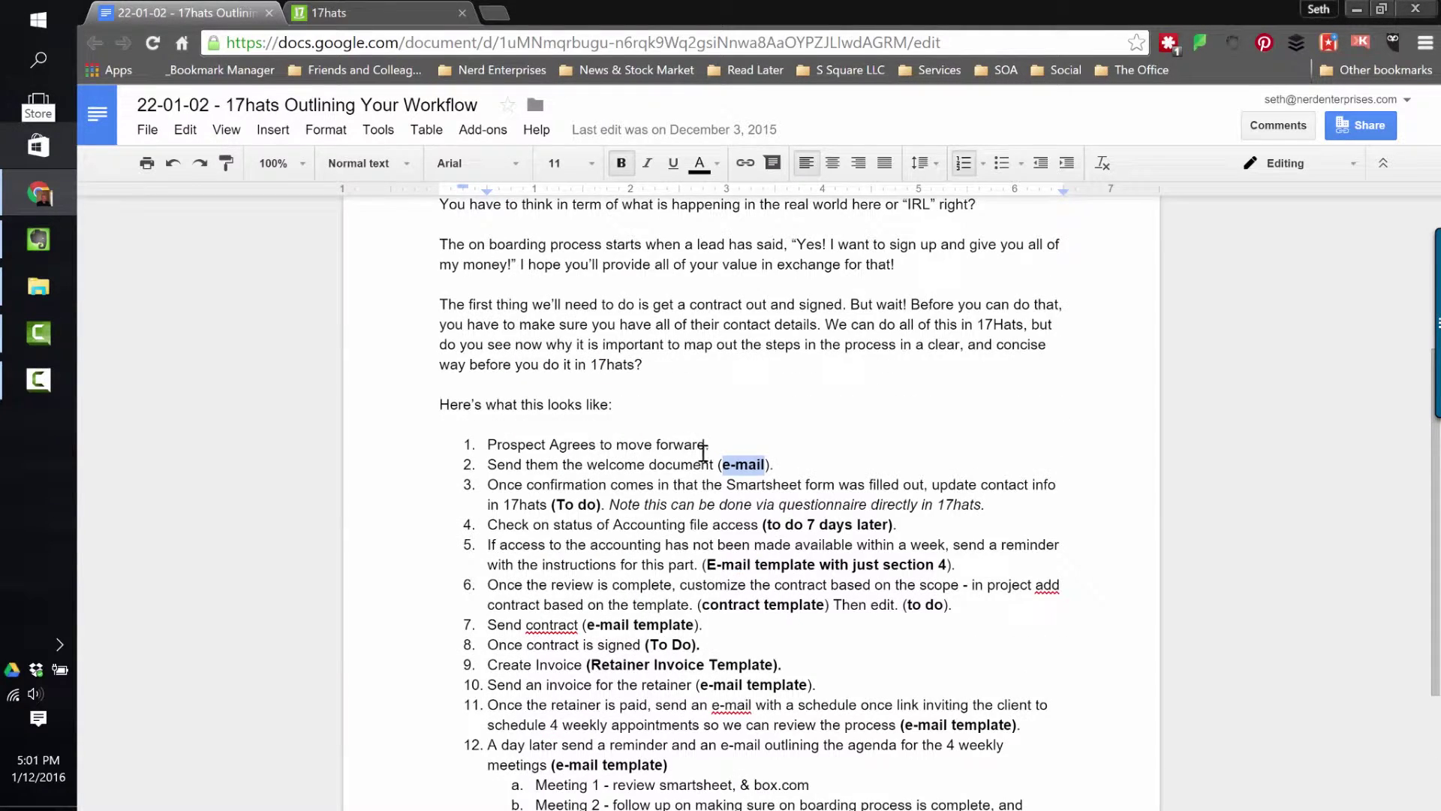
left_click(709, 445)
scroll(709, 446, "down", 2)
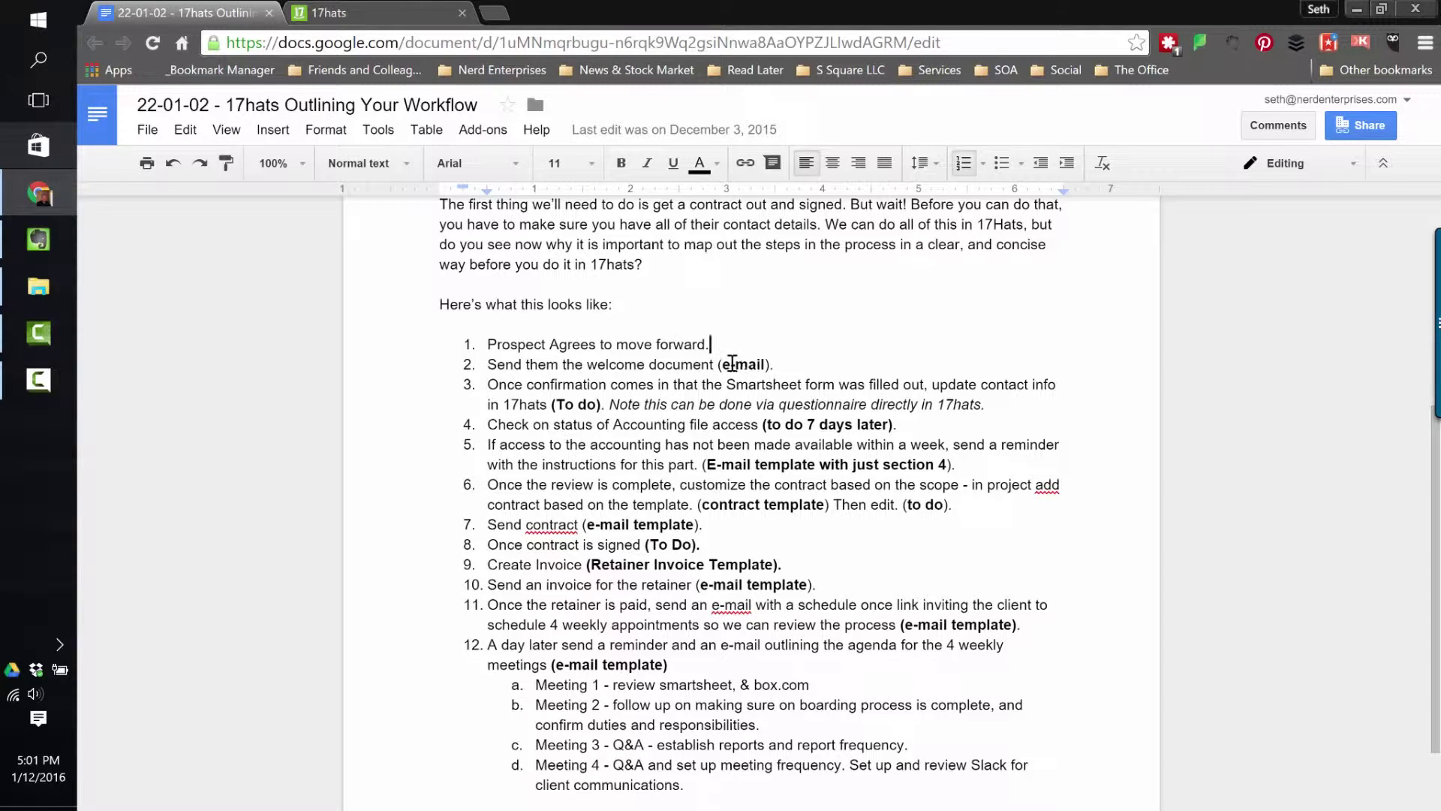
Highlight 'e-mail' in step 2 and 'To do' in step 3 of the outline to point them out.
left_click_drag(722, 364, 764, 368)
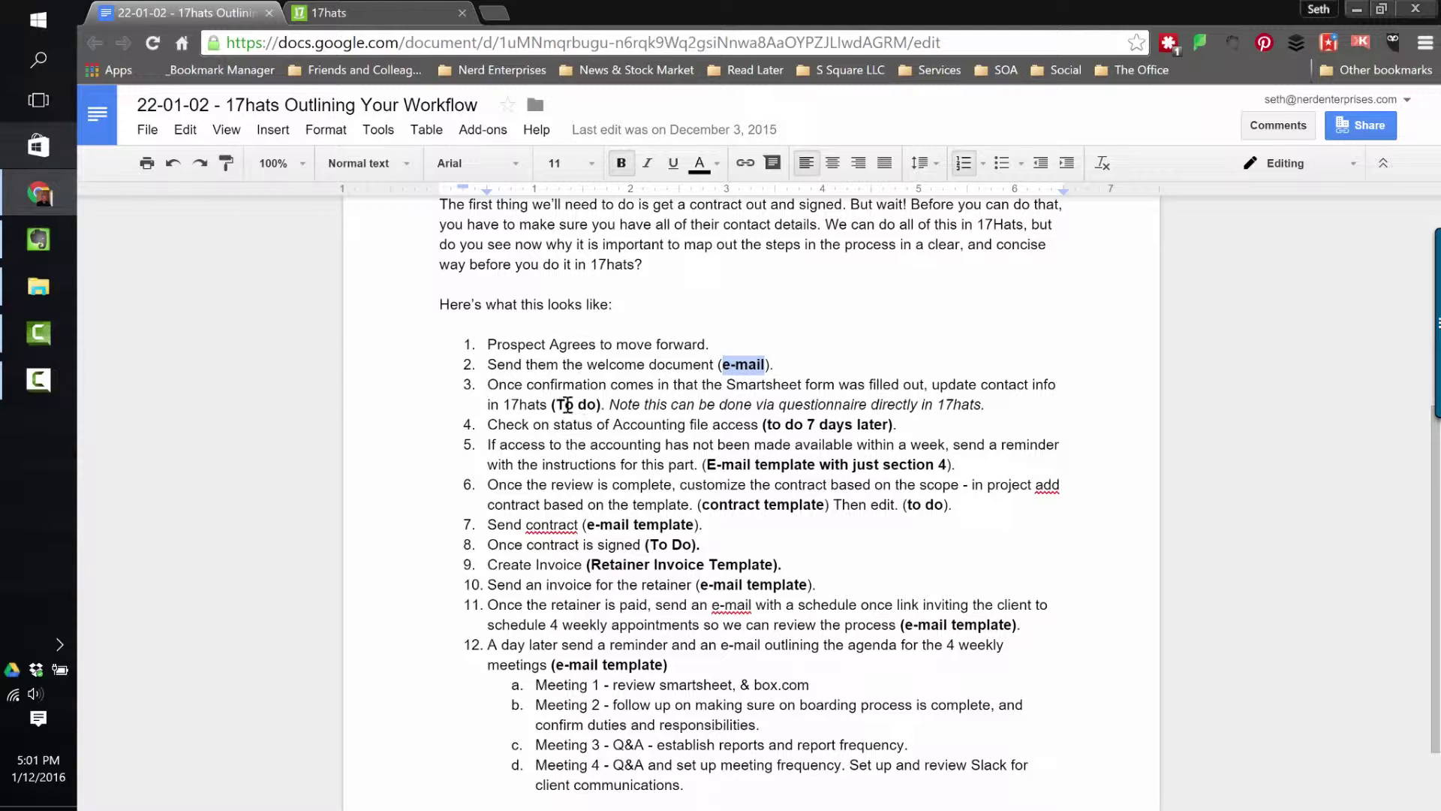
left_click_drag(556, 404, 598, 404)
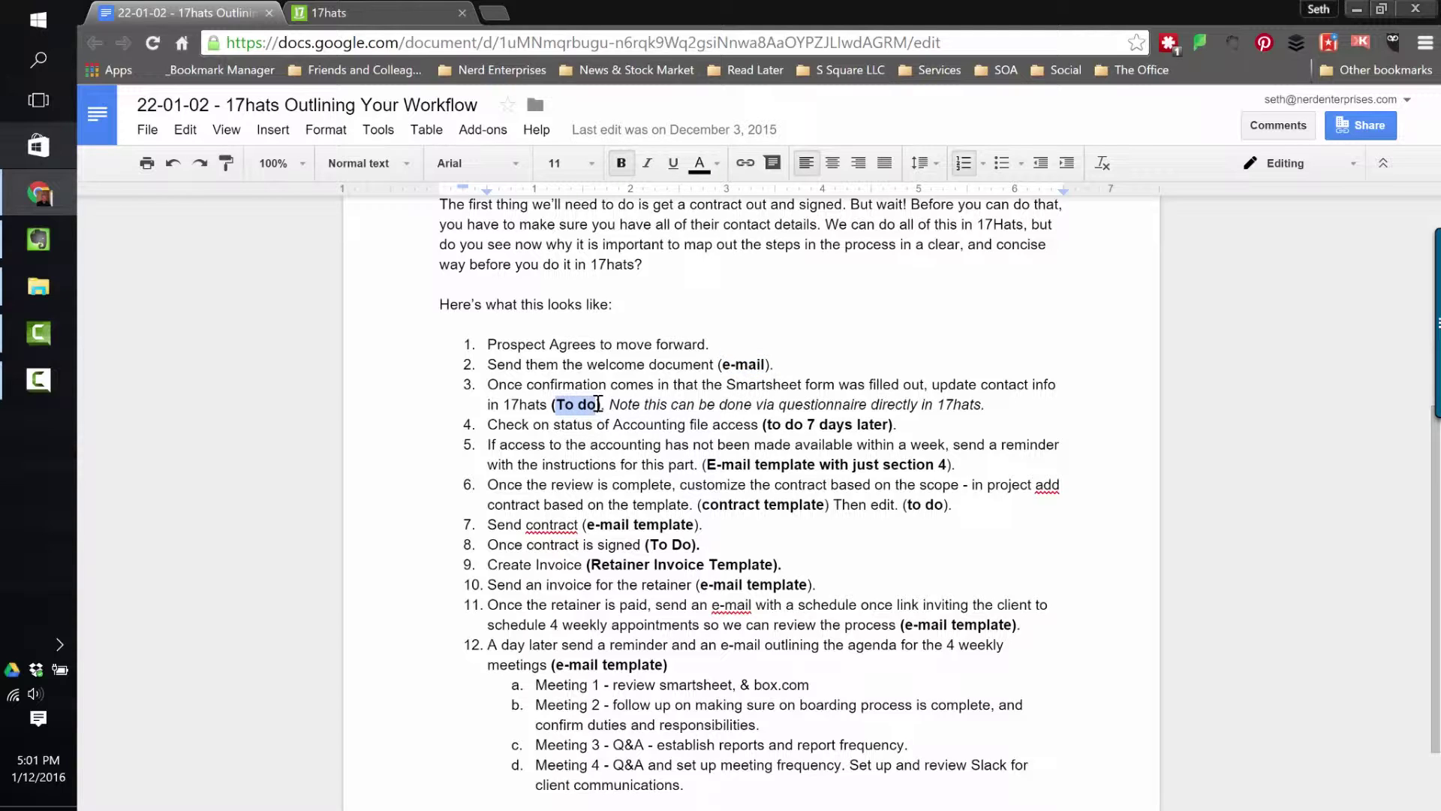
left_click_drag(598, 404, 593, 407)
left_click_drag(723, 364, 732, 359)
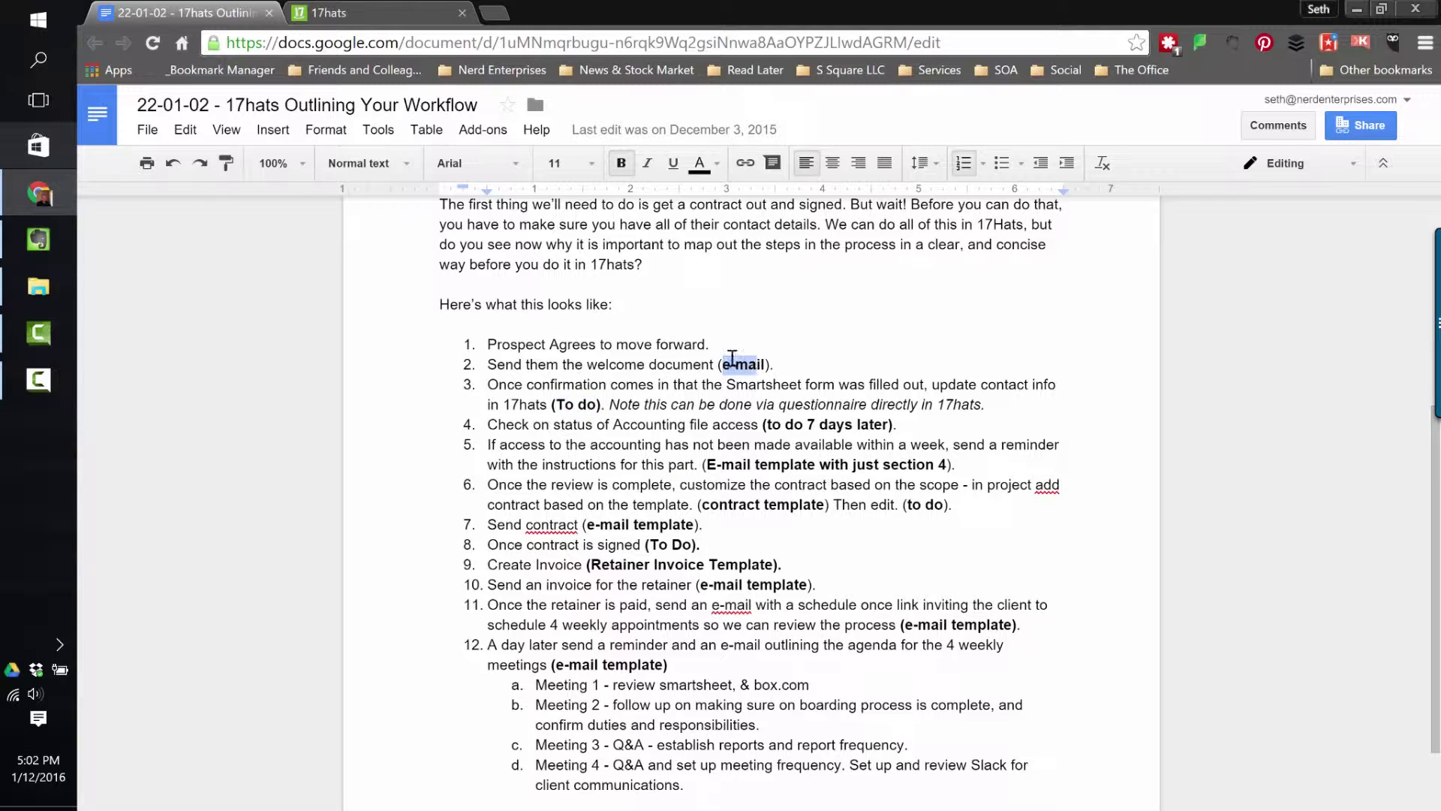
left_click_drag(556, 404, 591, 403)
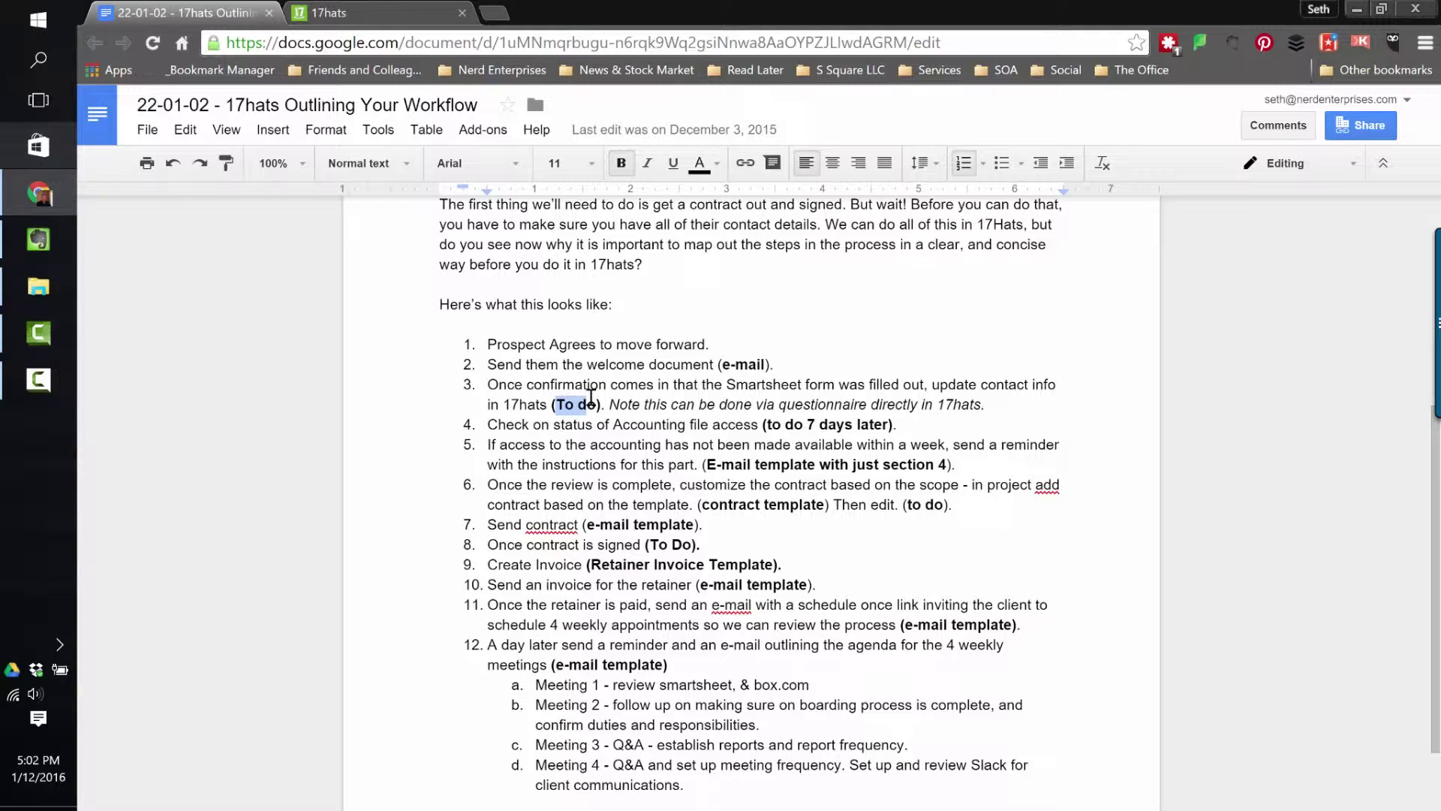
left_click_drag(722, 364, 745, 361)
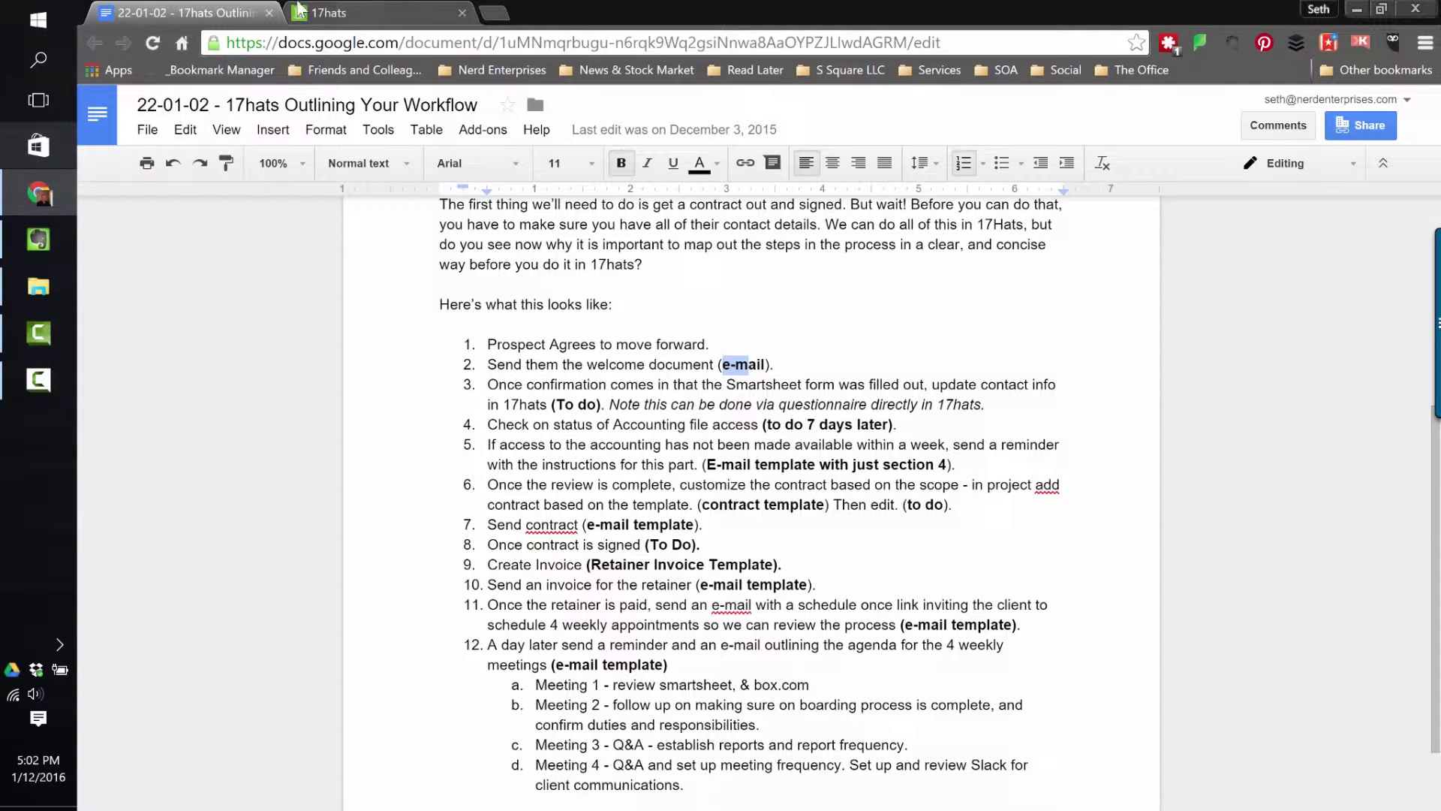
left_click(331, 14)
Look through the saved e-mail templates under Account Settings > My Templates.
left_click(1248, 143)
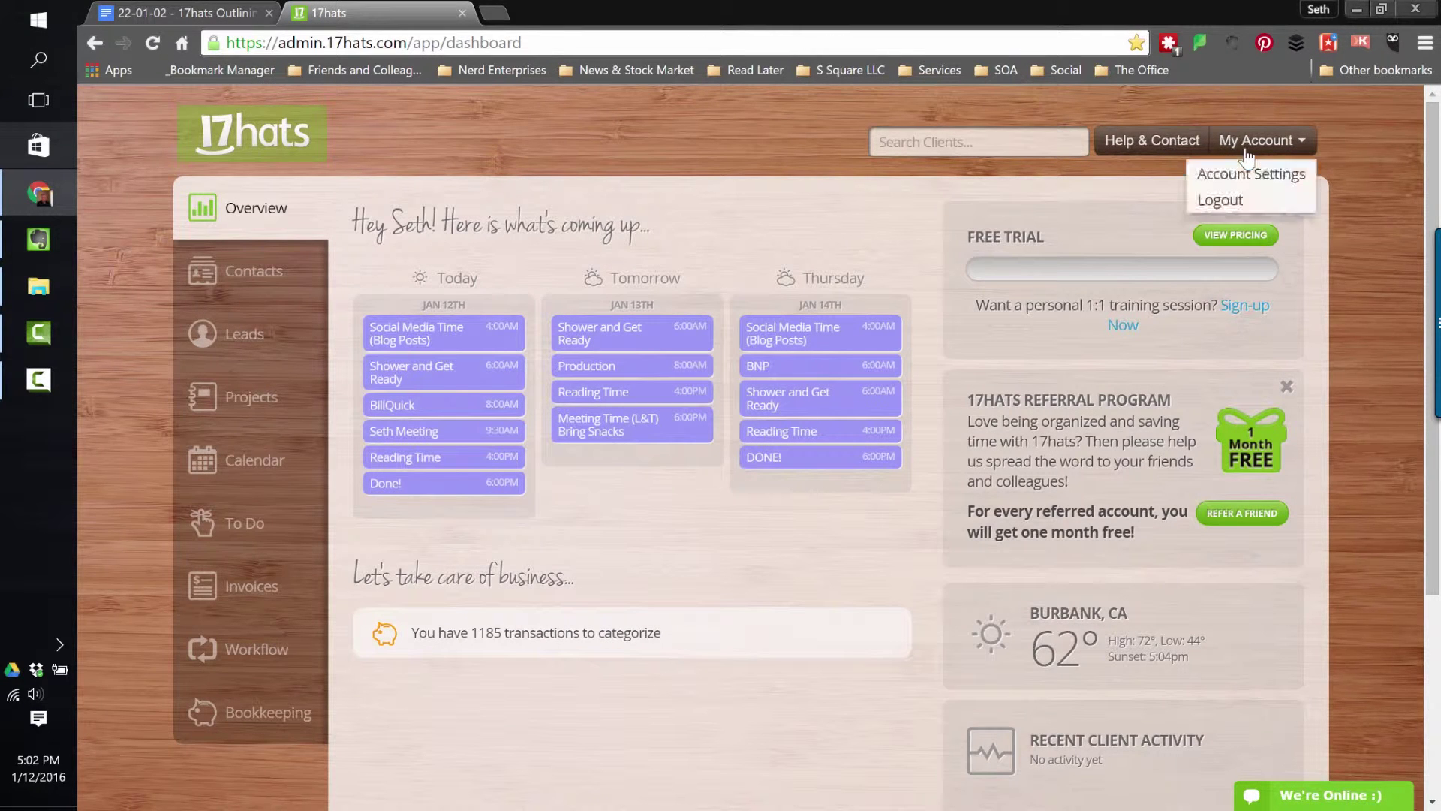
left_click(1243, 177)
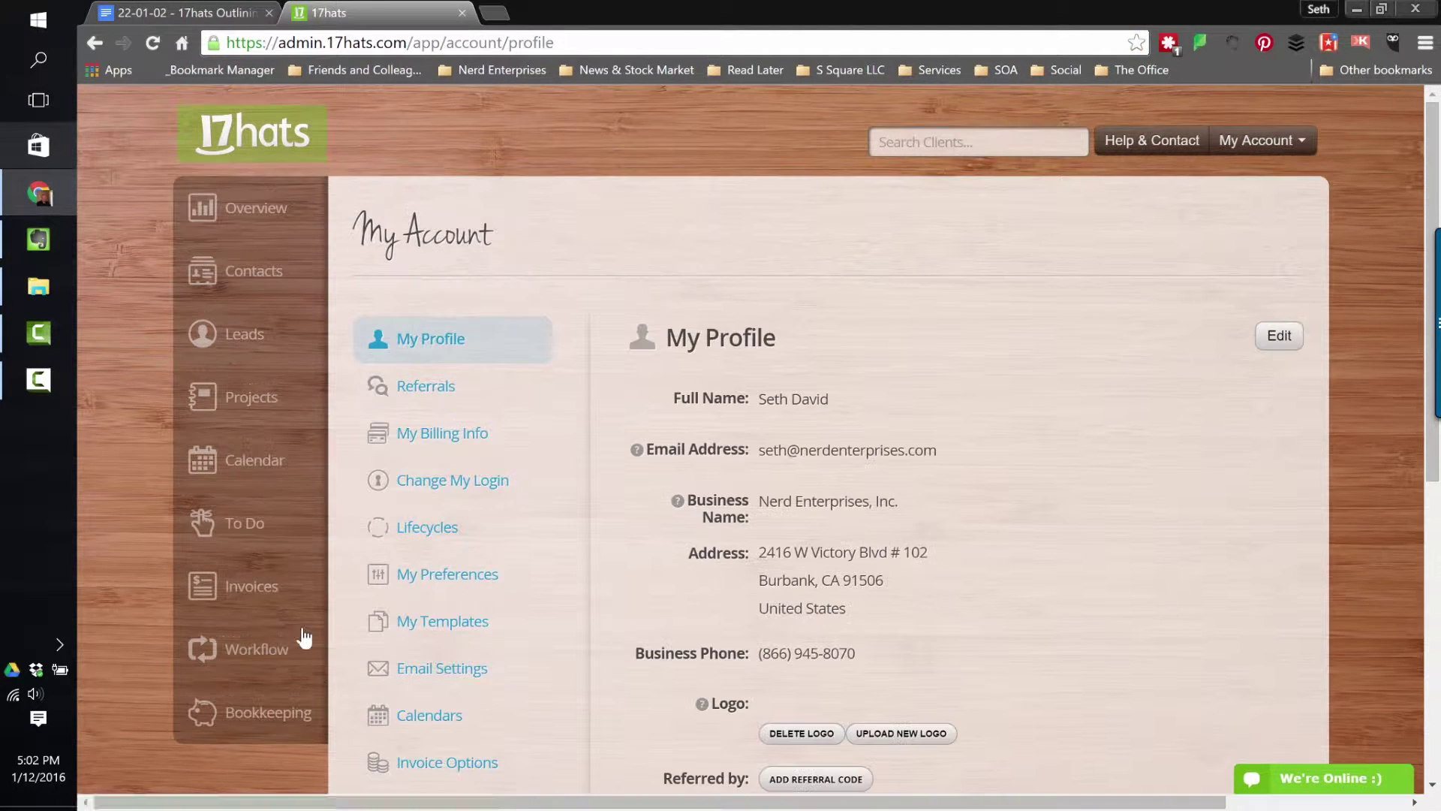
left_click(431, 625)
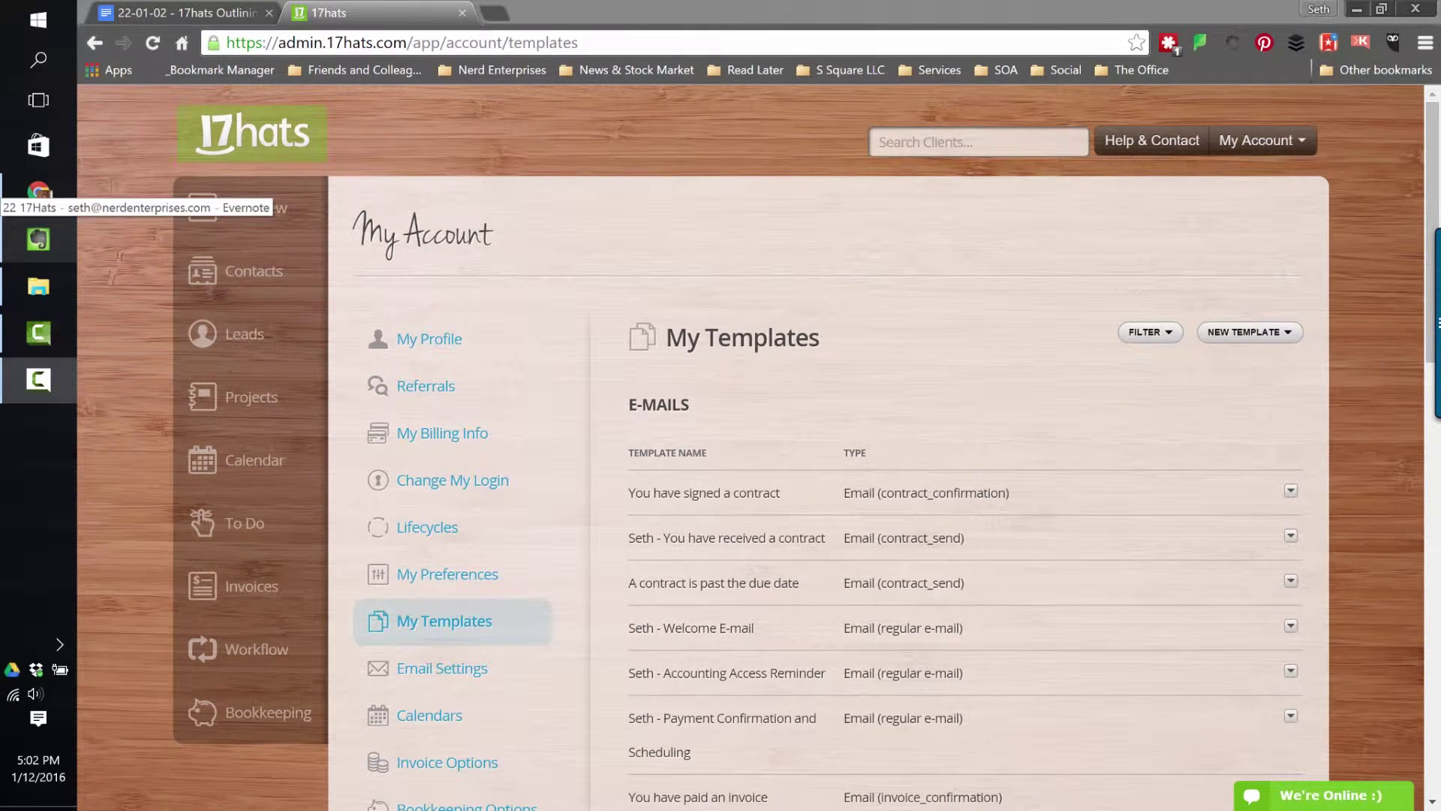
scroll(826, 310, "down", 1)
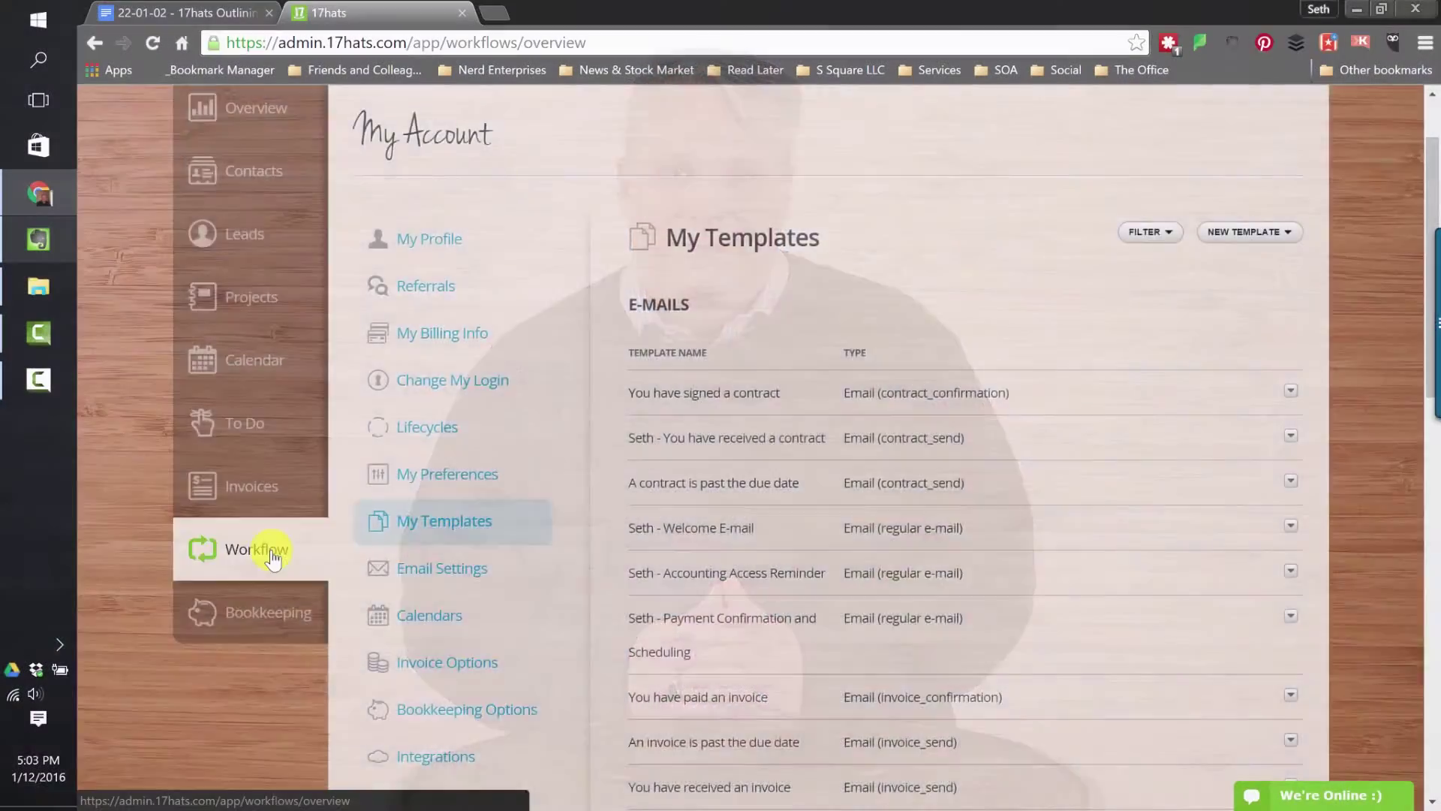
left_click(273, 547)
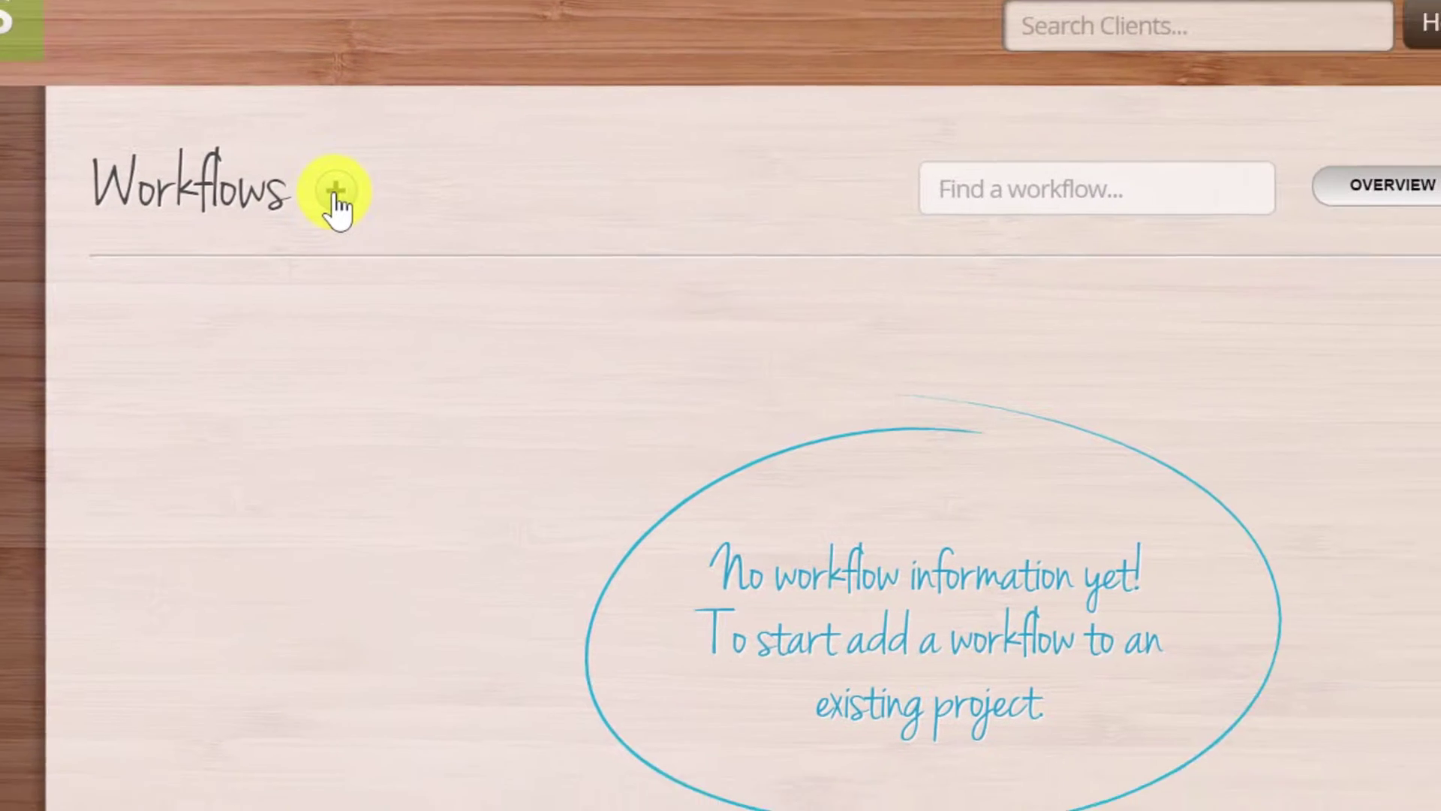
Show the workflow templates, cancel a trial new workflow, and open On Boarding - Bookkeeping Services.
left_click(1344, 139)
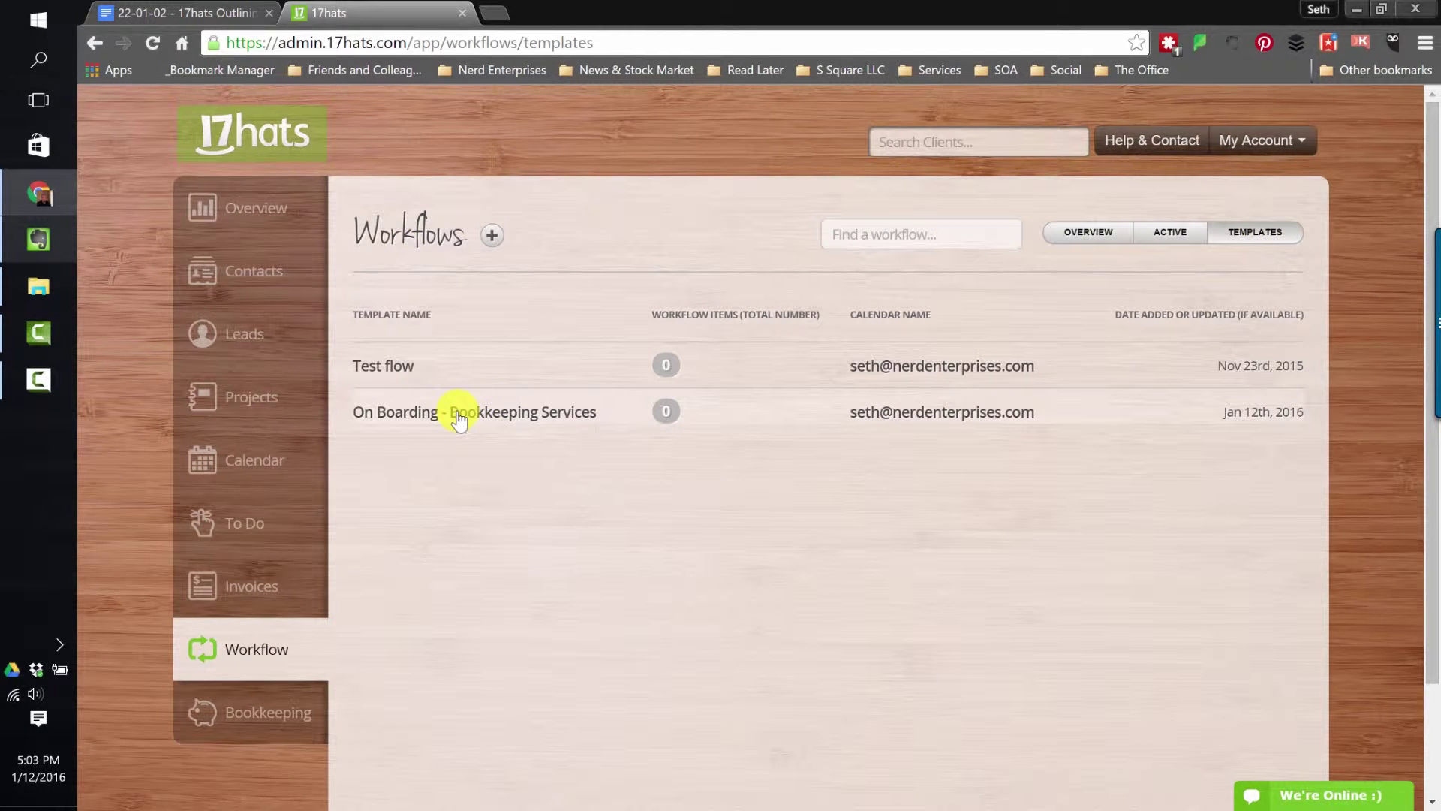
left_click(491, 235)
left_click(682, 276)
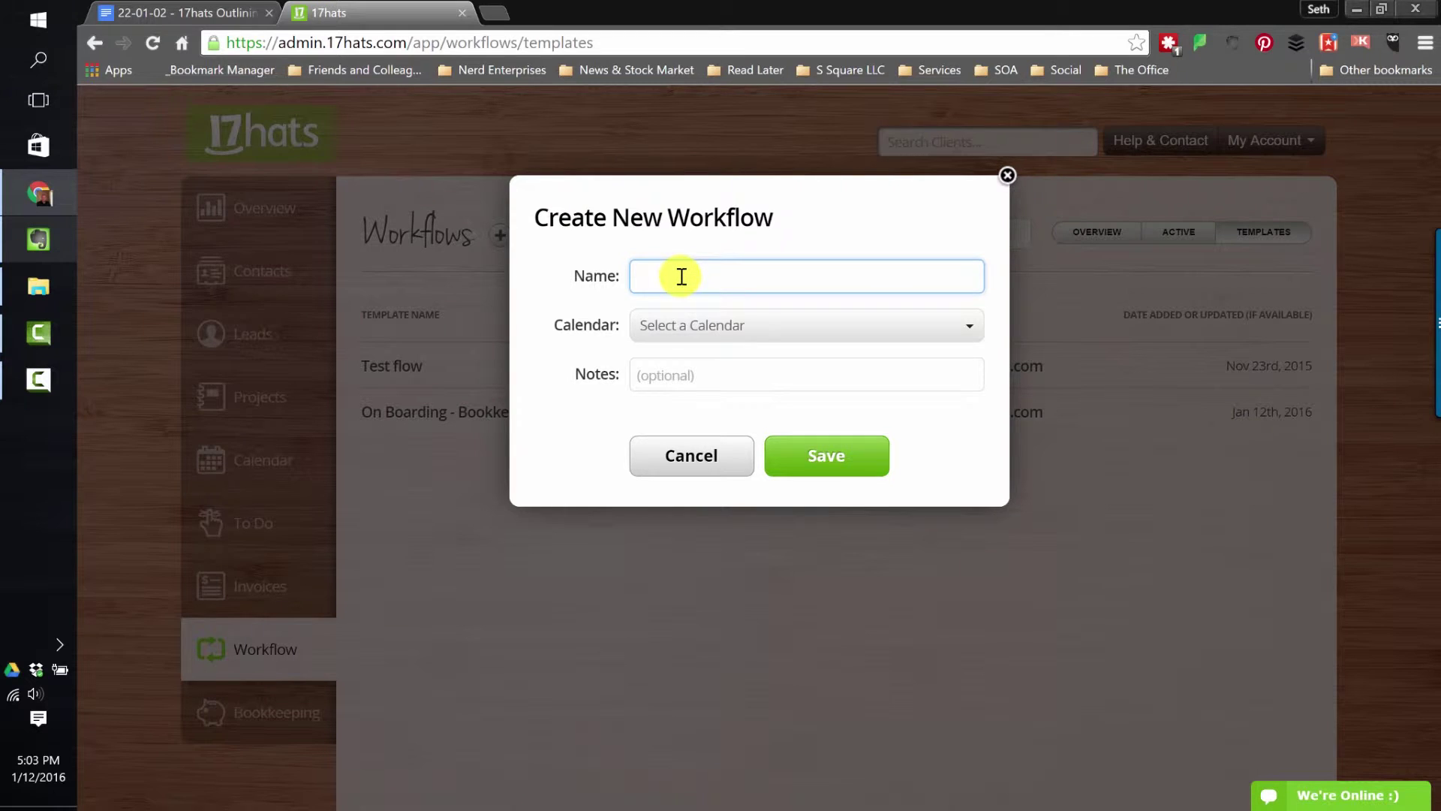
left_click(696, 326)
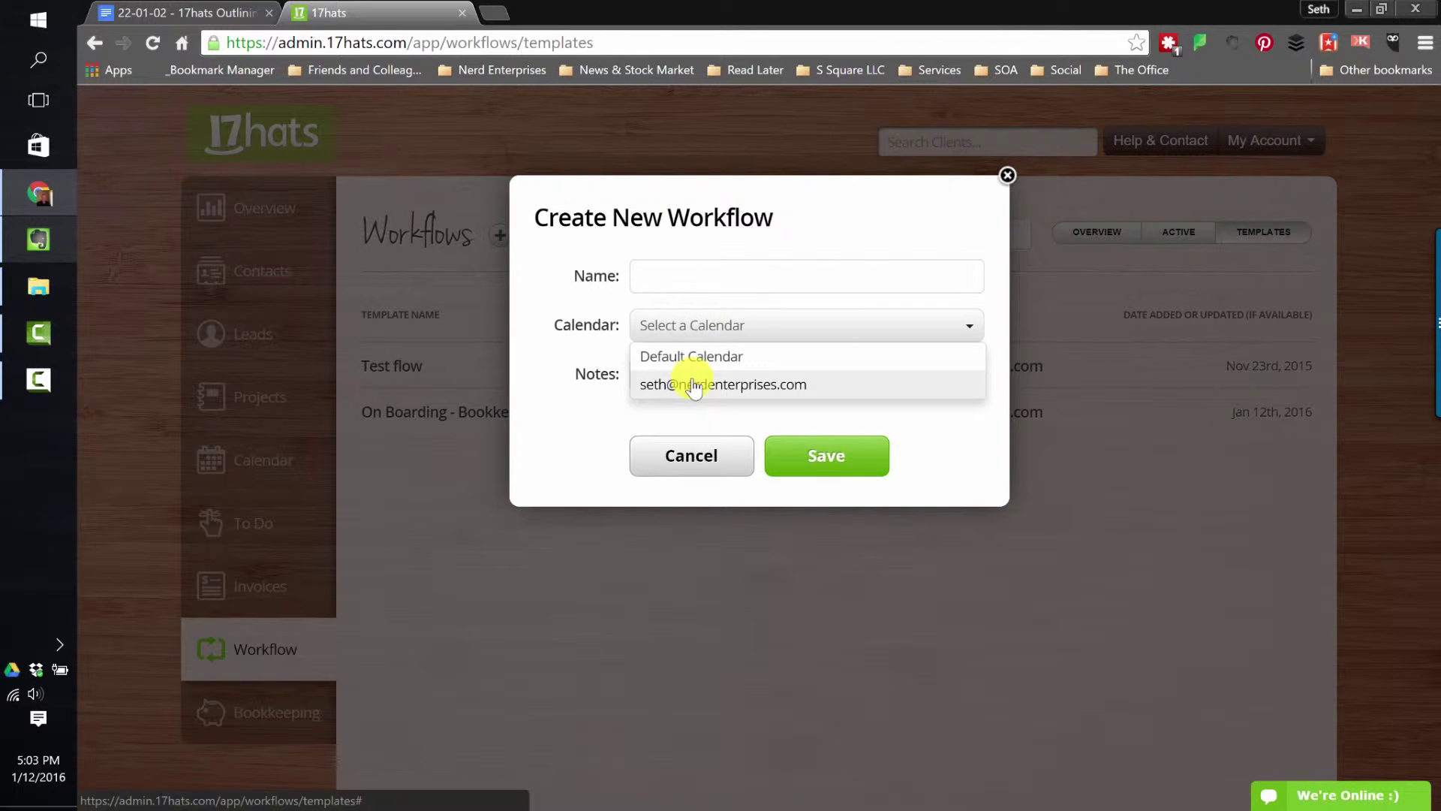
left_click(694, 272)
left_click(661, 373)
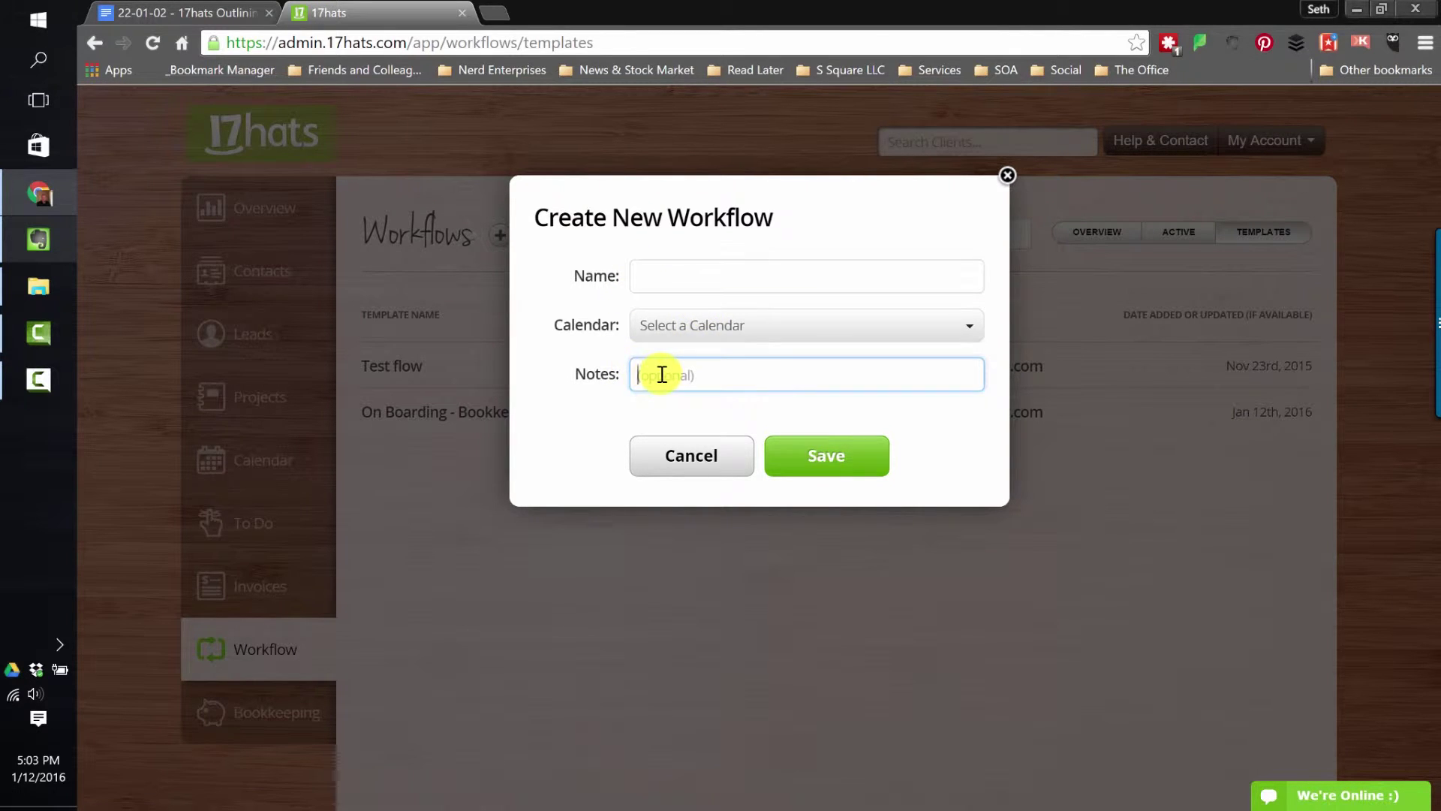
left_click(694, 456)
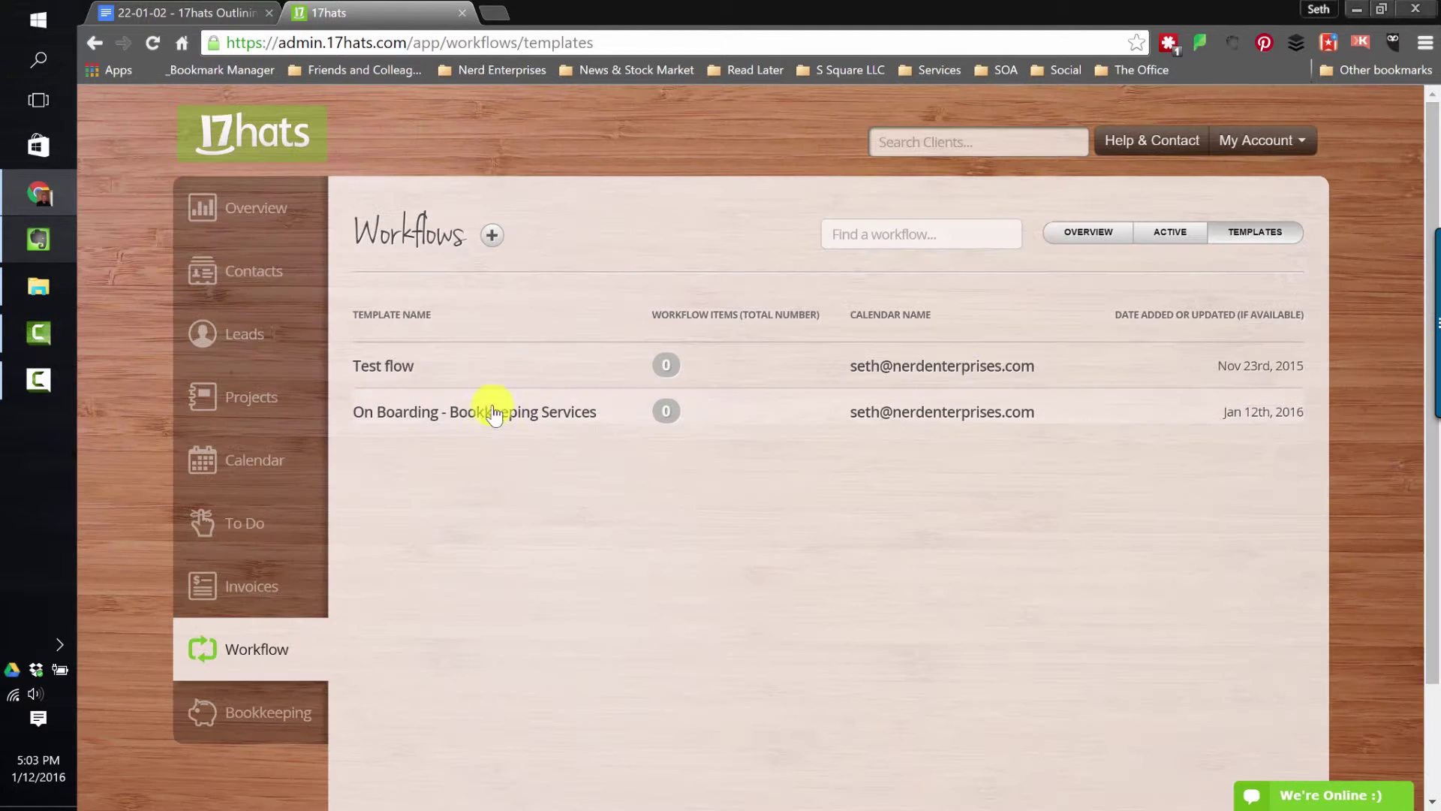
left_click(484, 418)
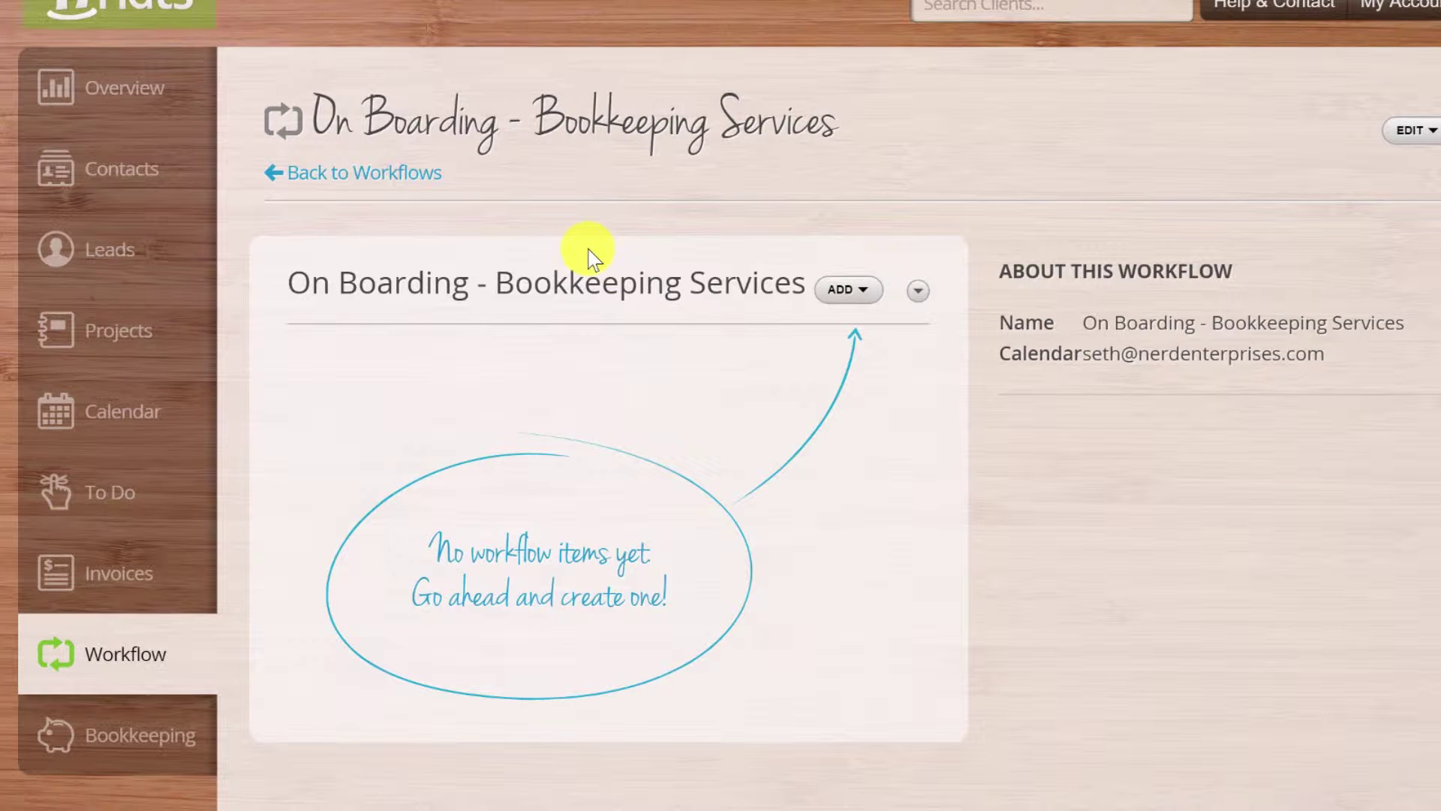
Add an action sending the Welcome E-mail template at 0 days, approved before sending.
left_click(861, 295)
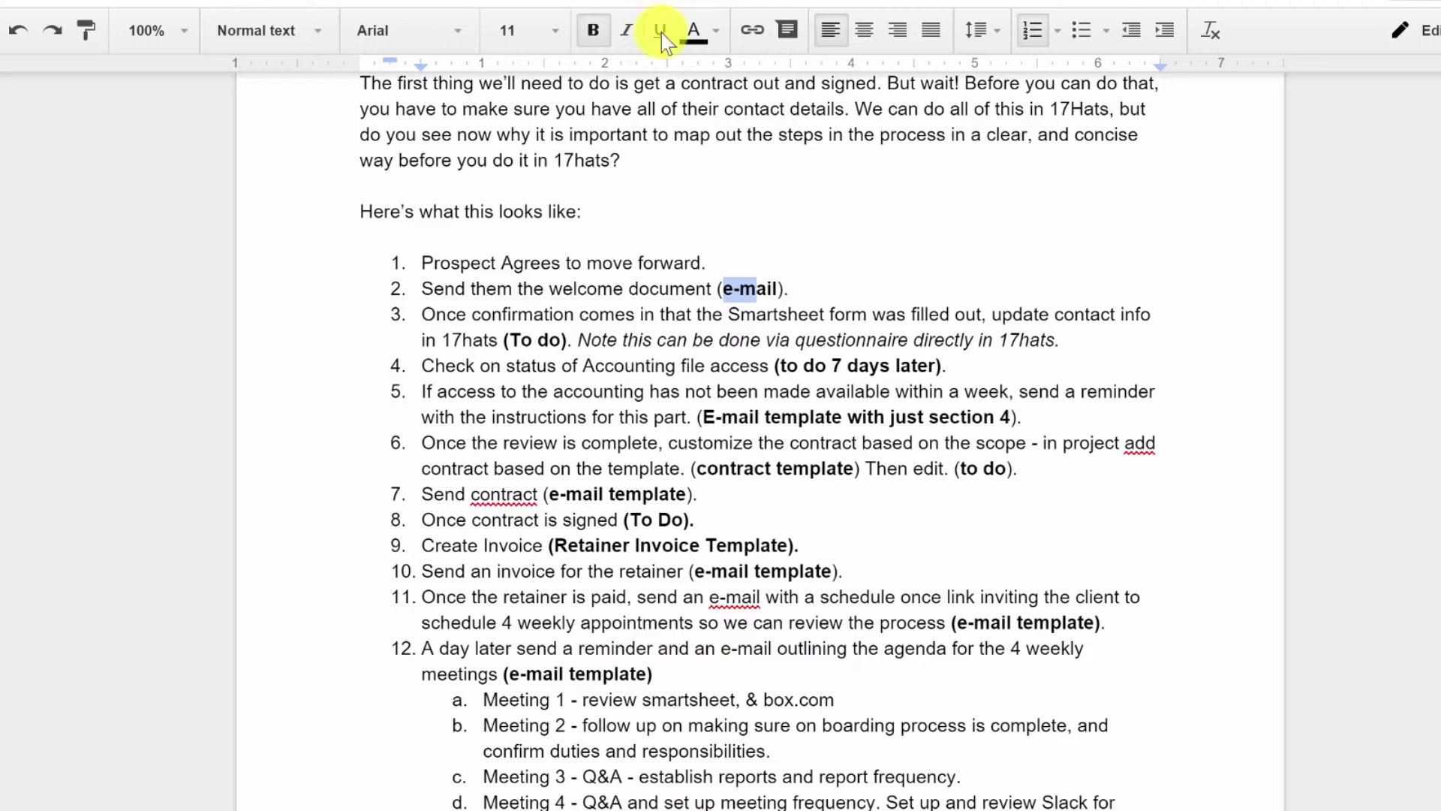
left_click(724, 288)
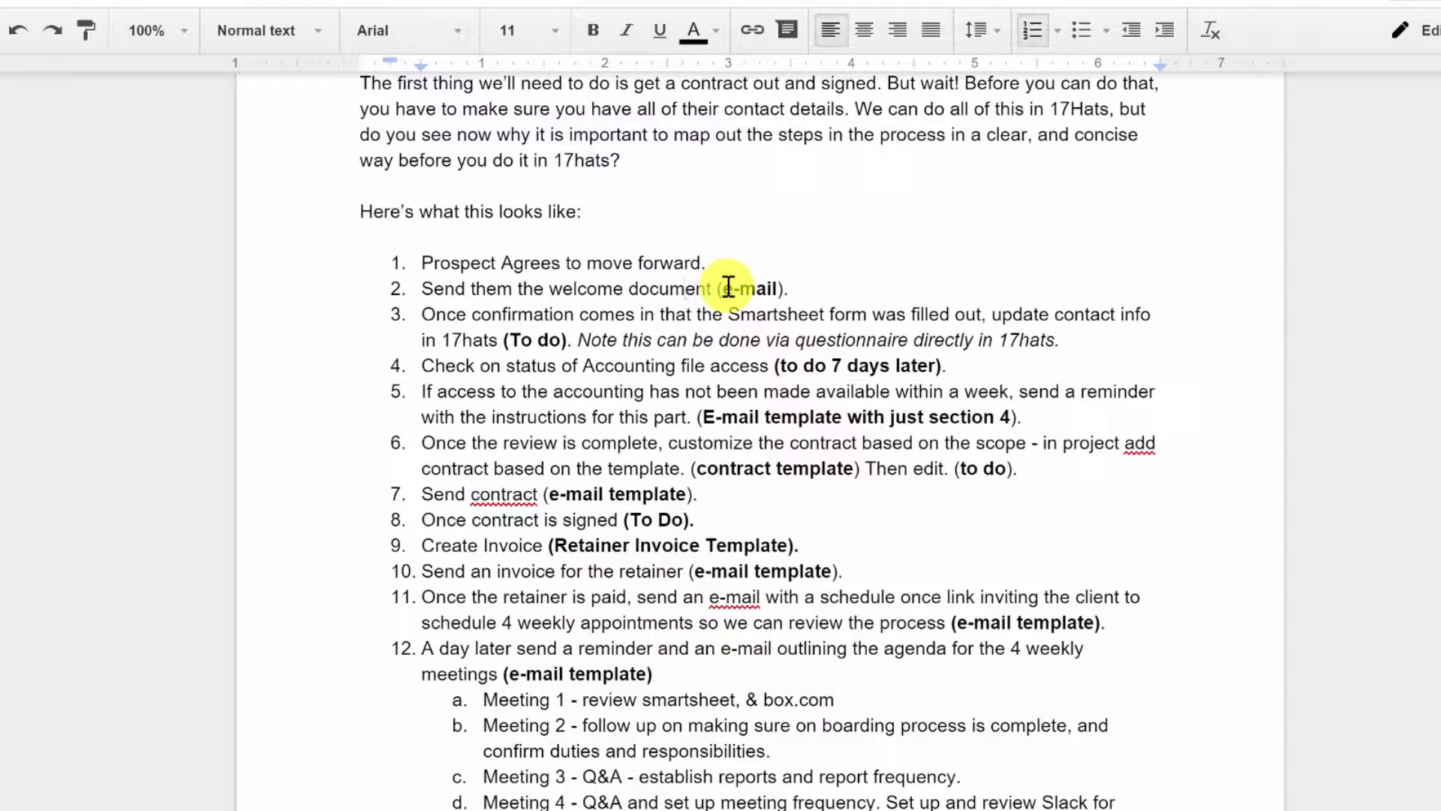
left_click_drag(753, 286, 778, 288)
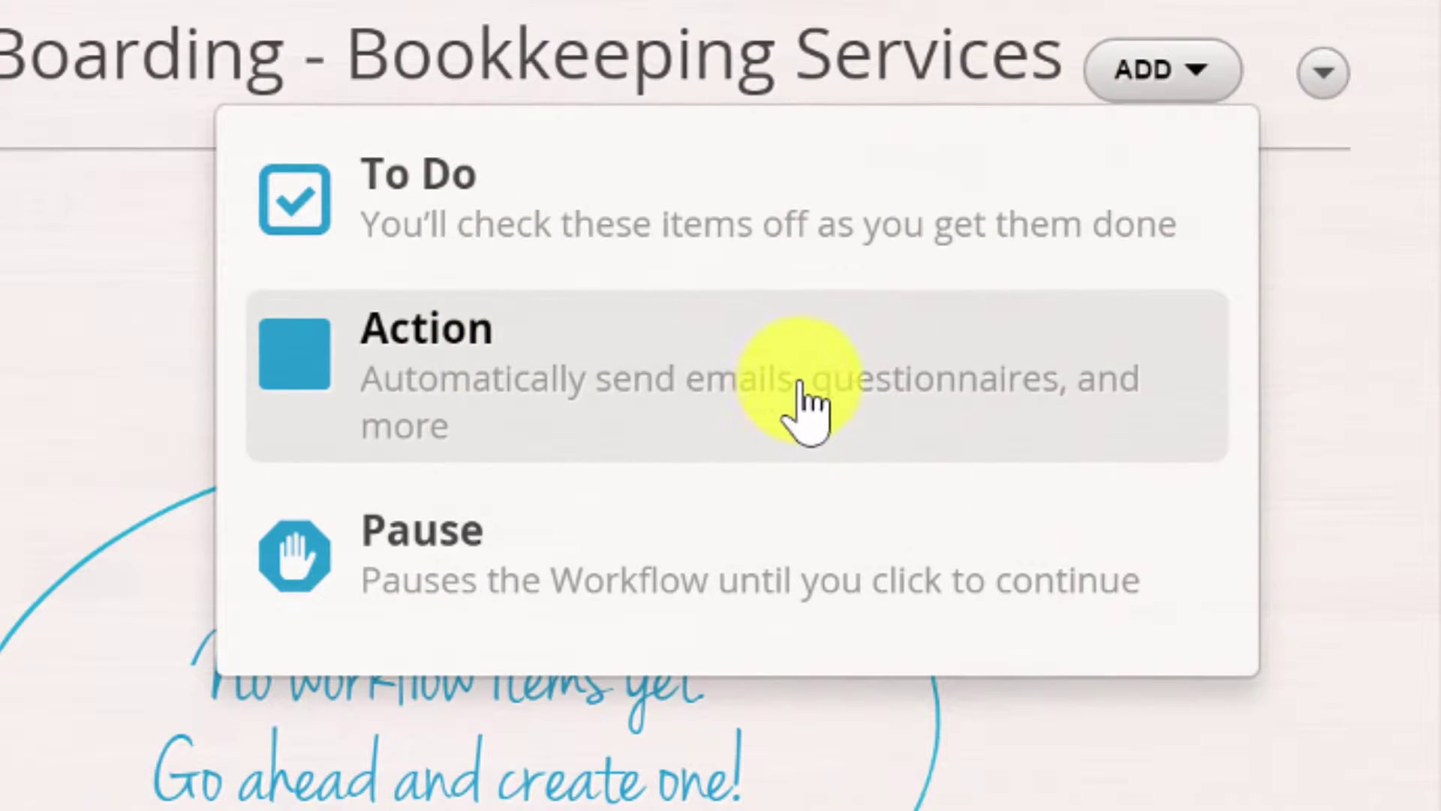
left_click(465, 391)
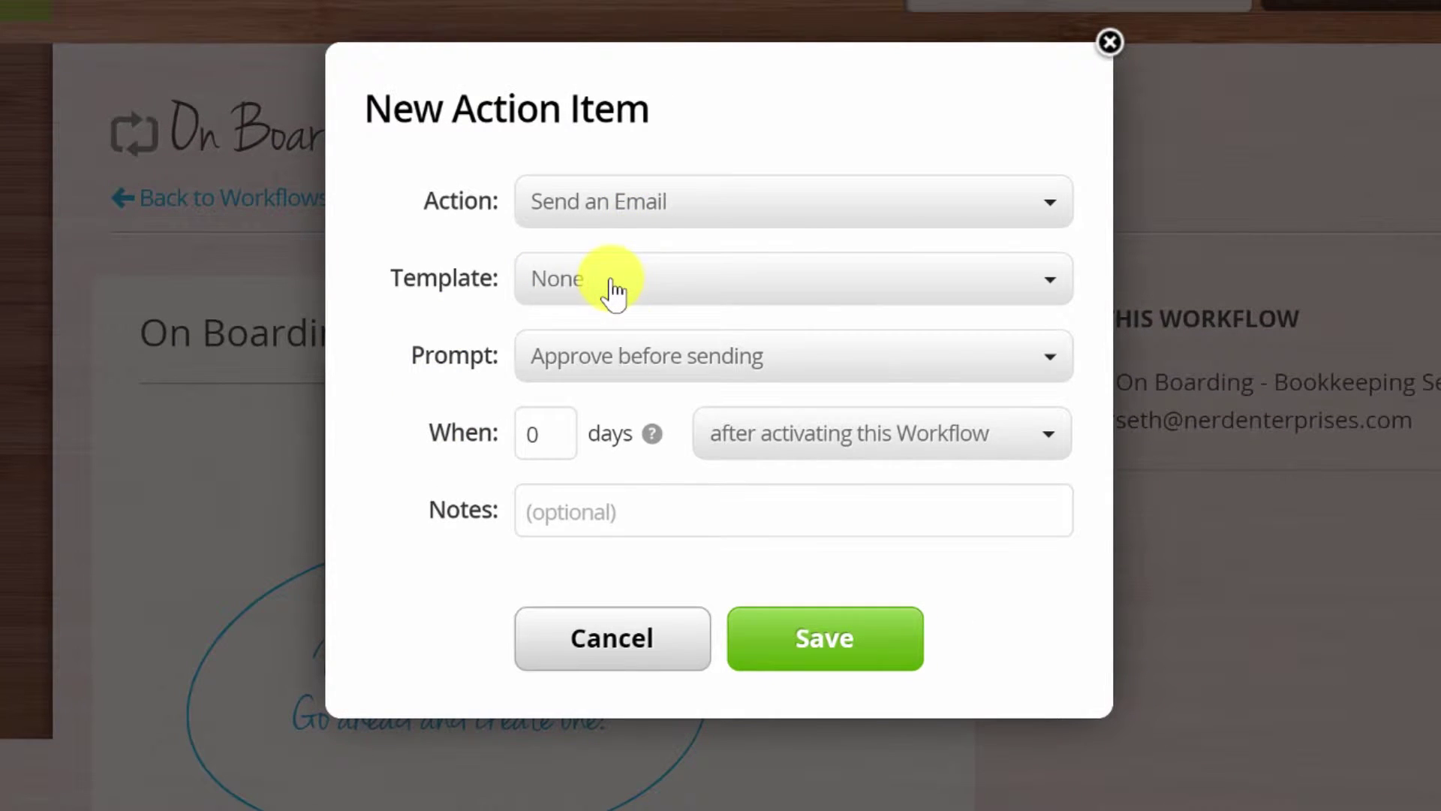
left_click(625, 286)
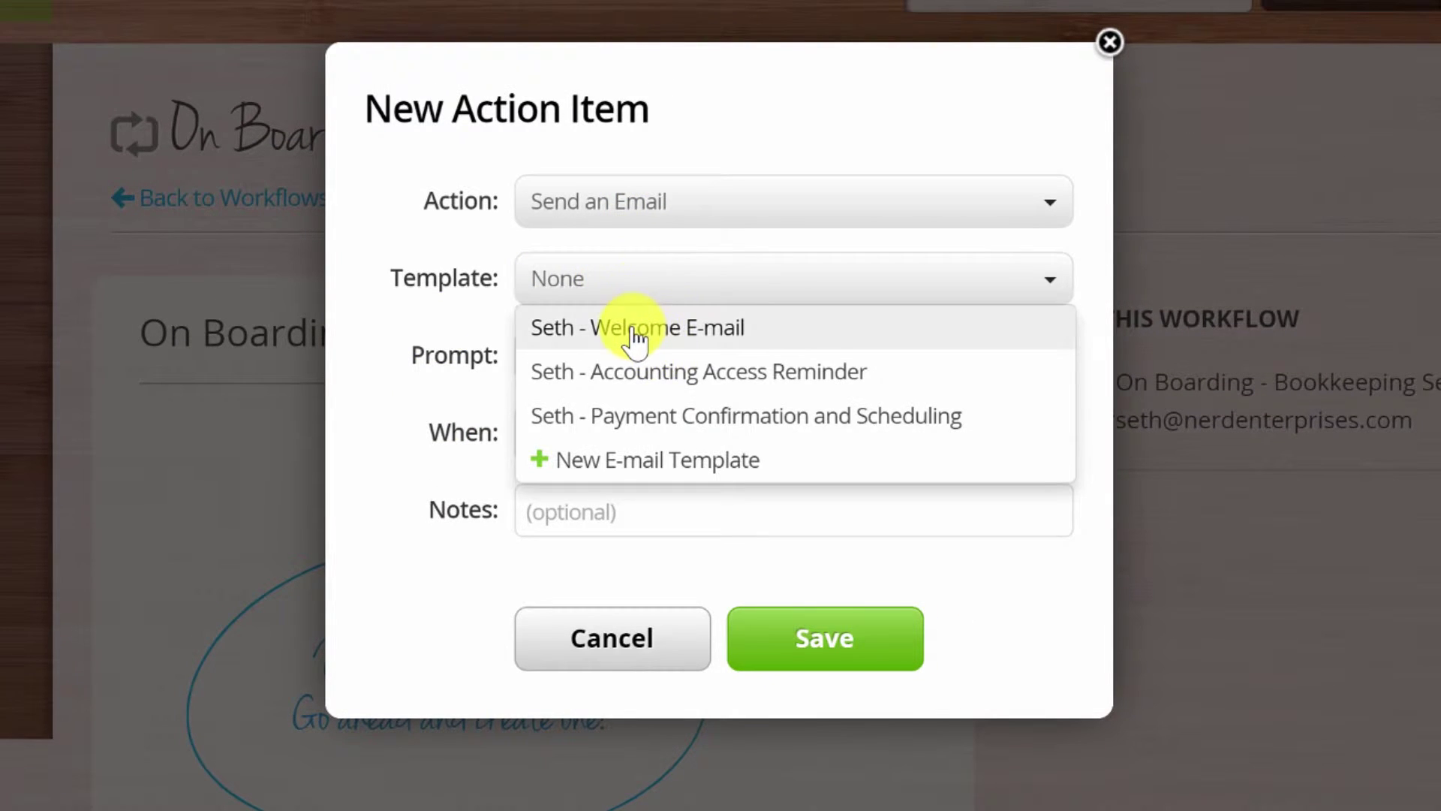
left_click(632, 324)
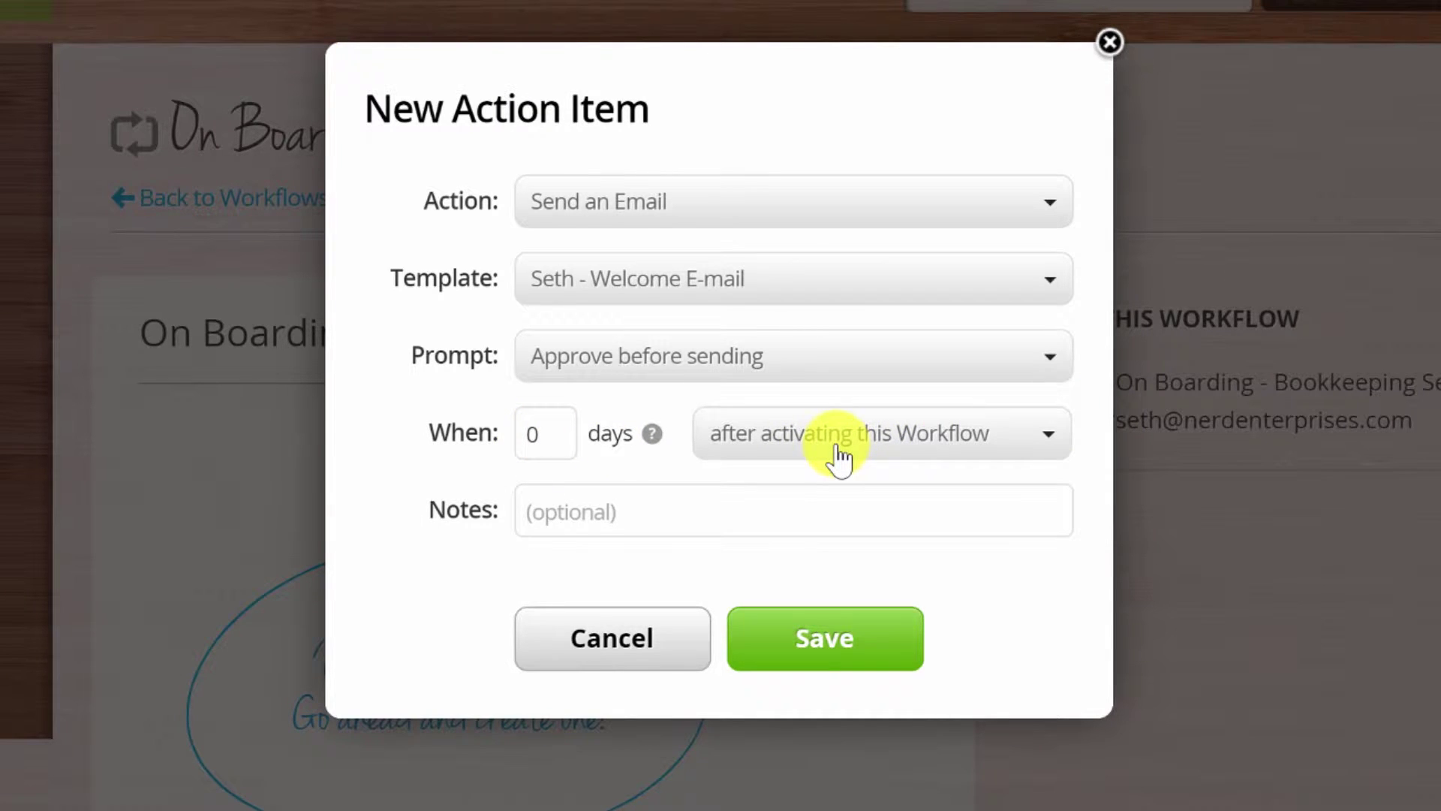
left_click(574, 514)
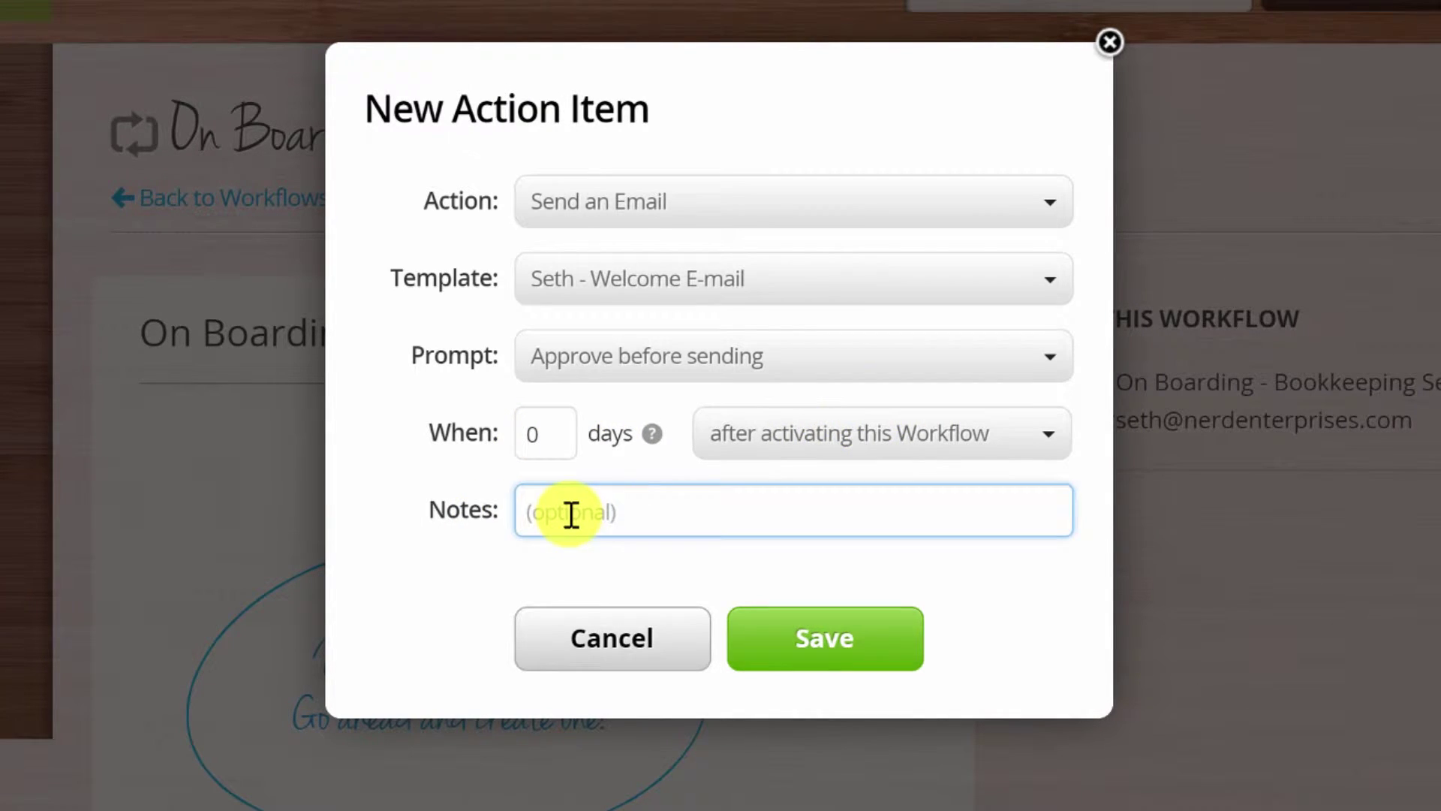
left_click(897, 663)
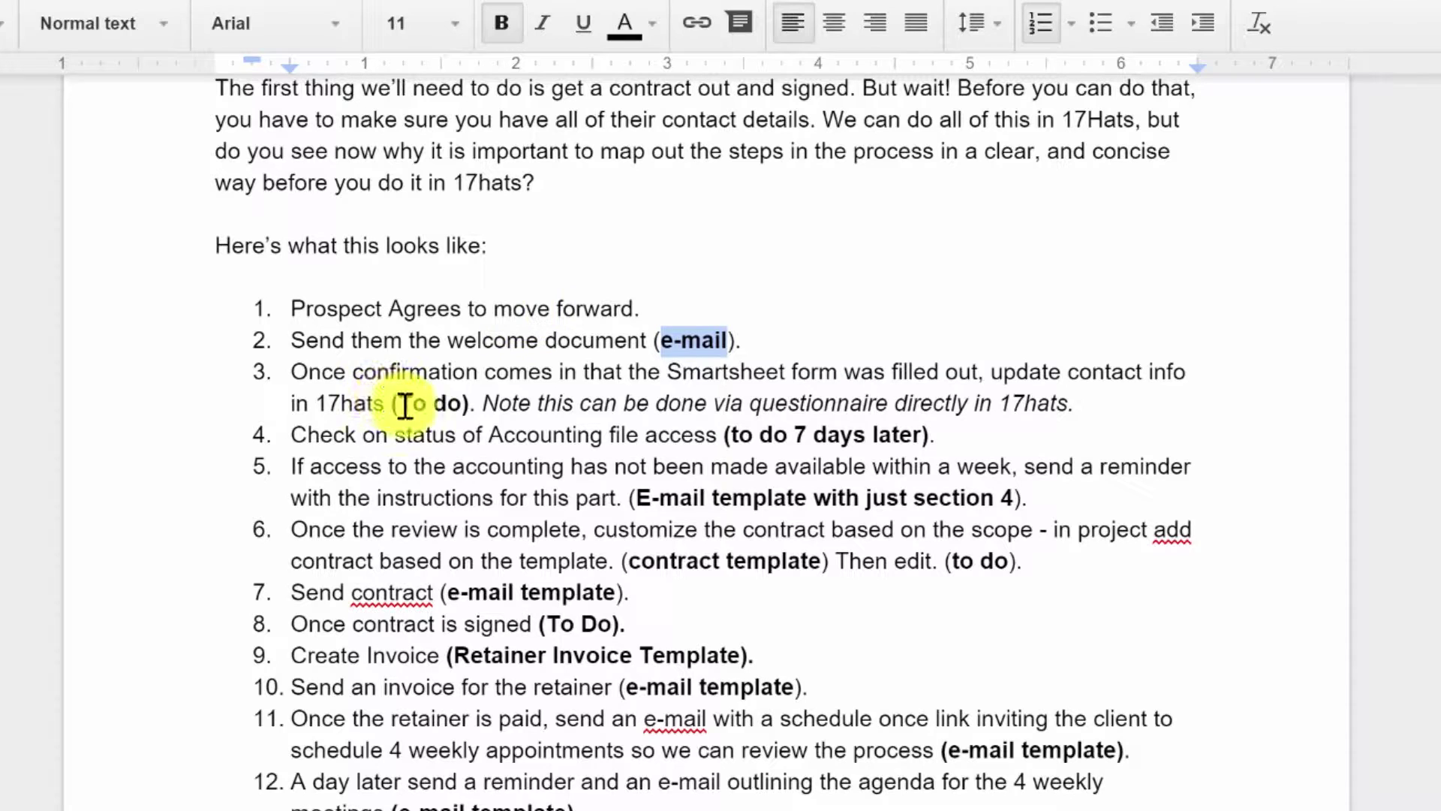
Review the note in outline step 3, adding a comma after 'filled out'.
double_click(406, 406)
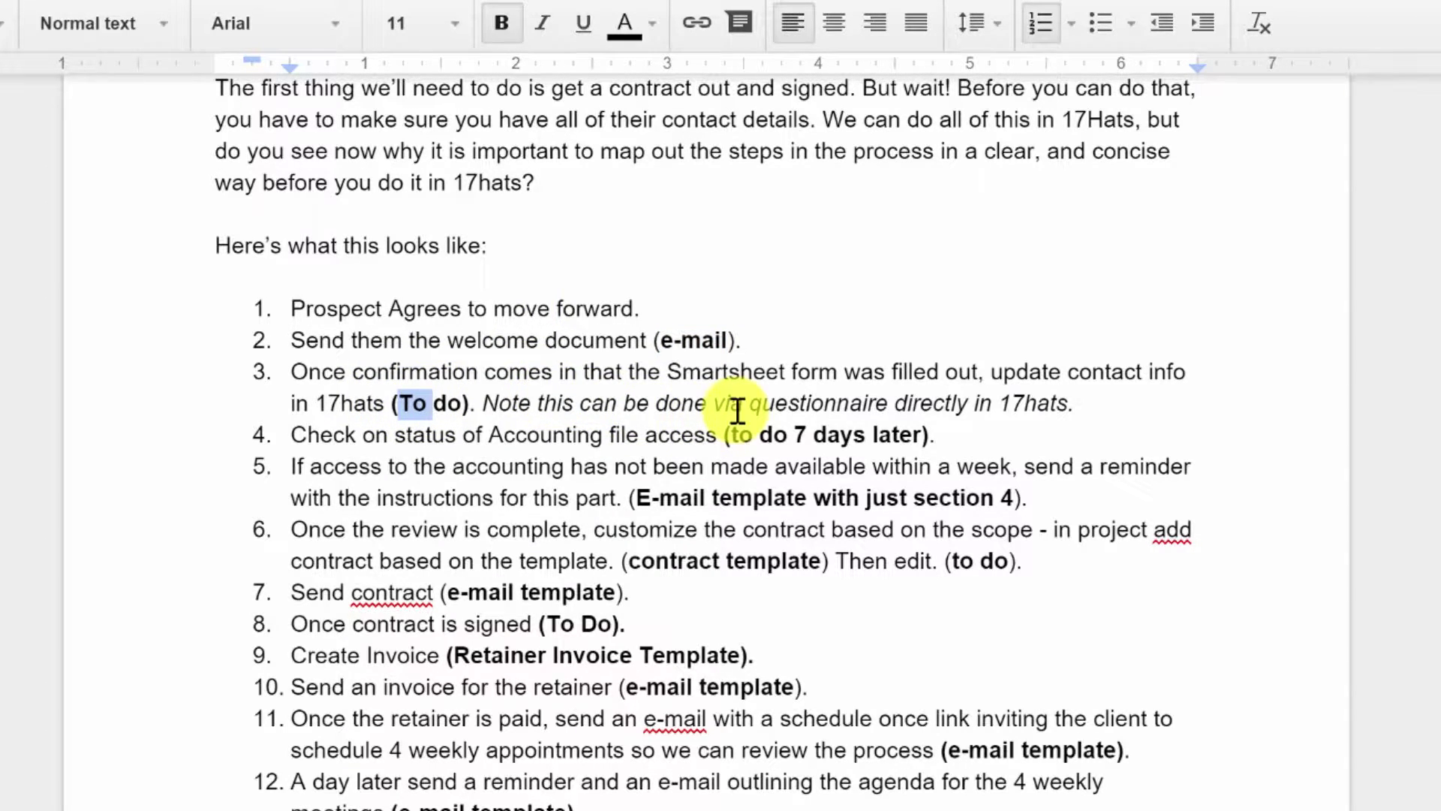
left_click(981, 376)
type(",")
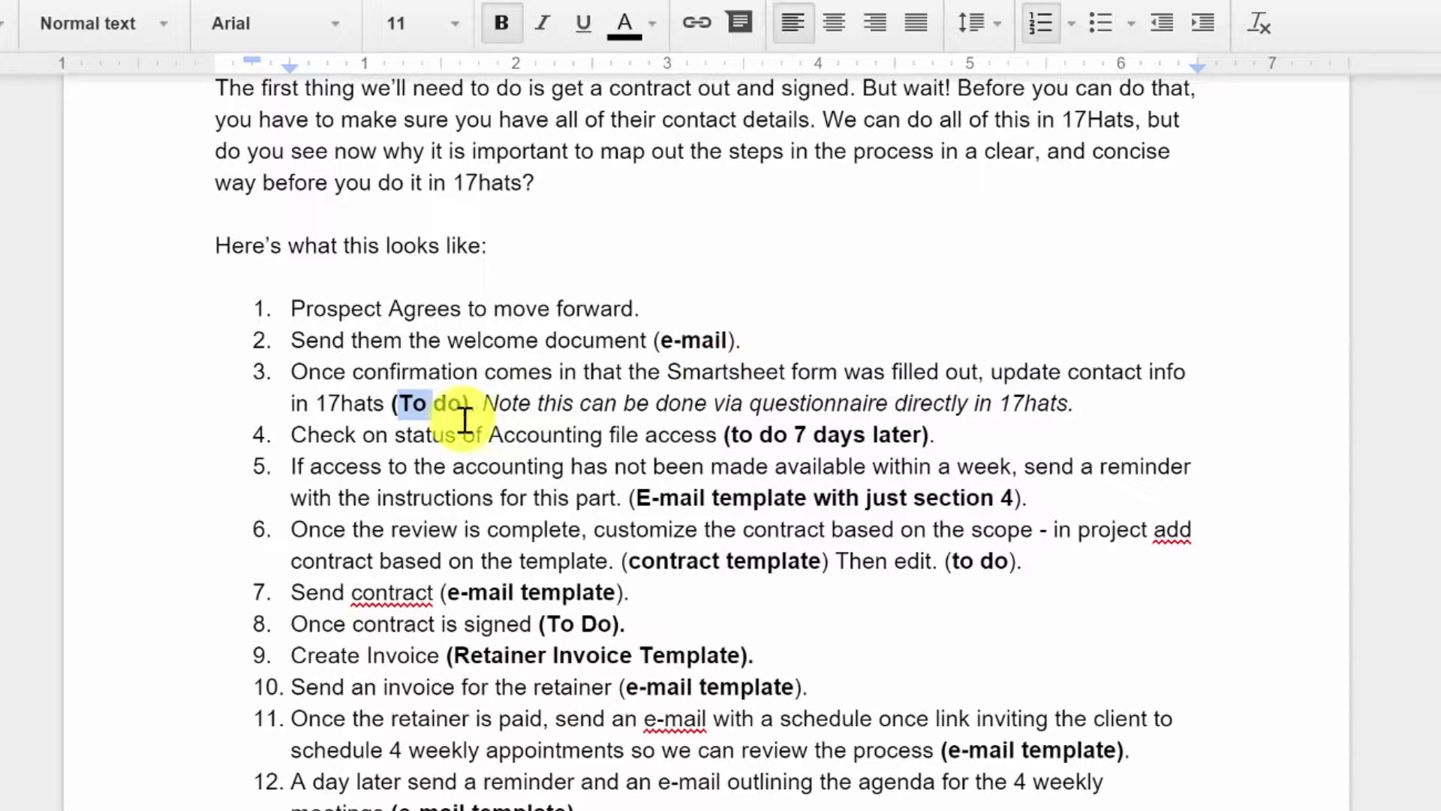
left_click_drag(747, 404, 972, 404)
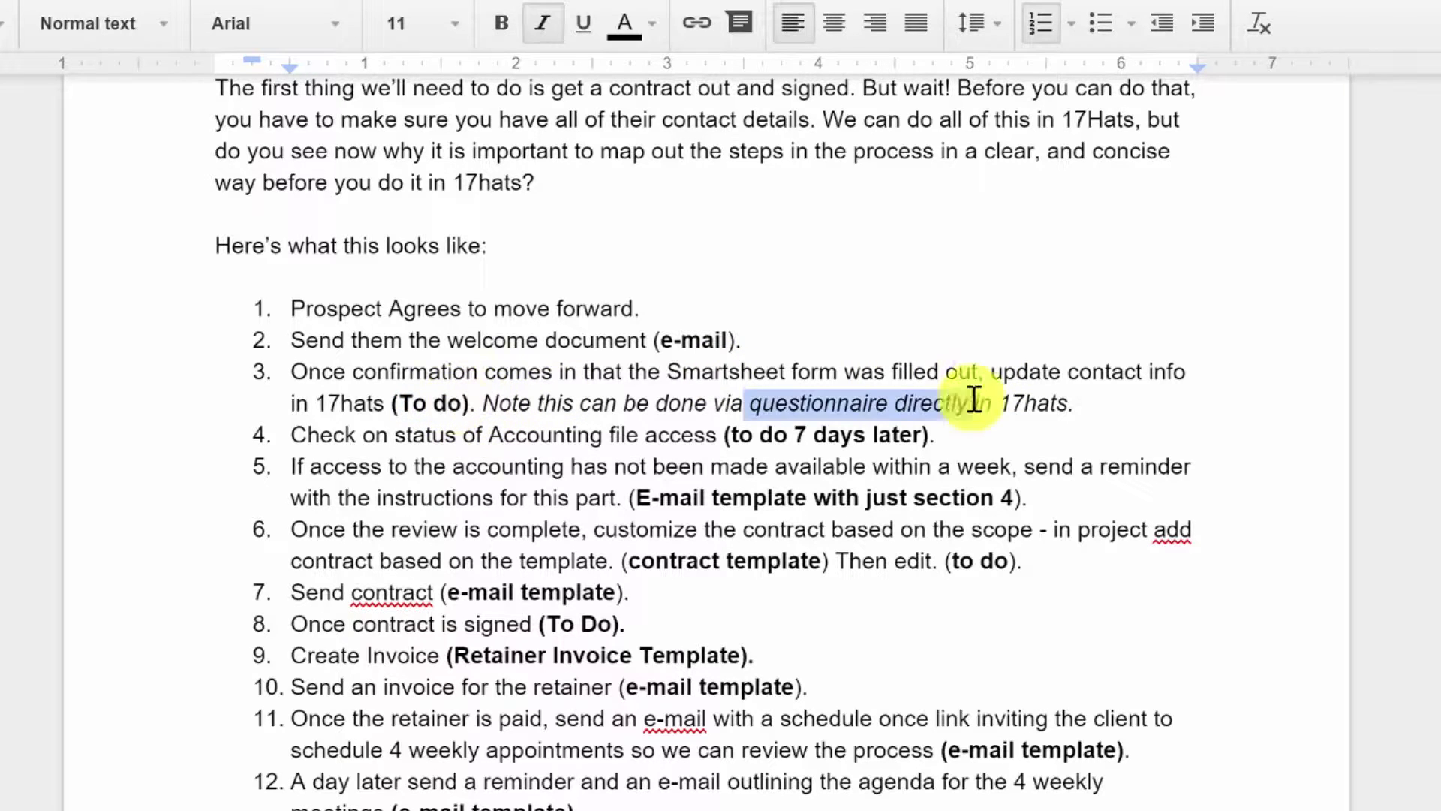
left_click(571, 371)
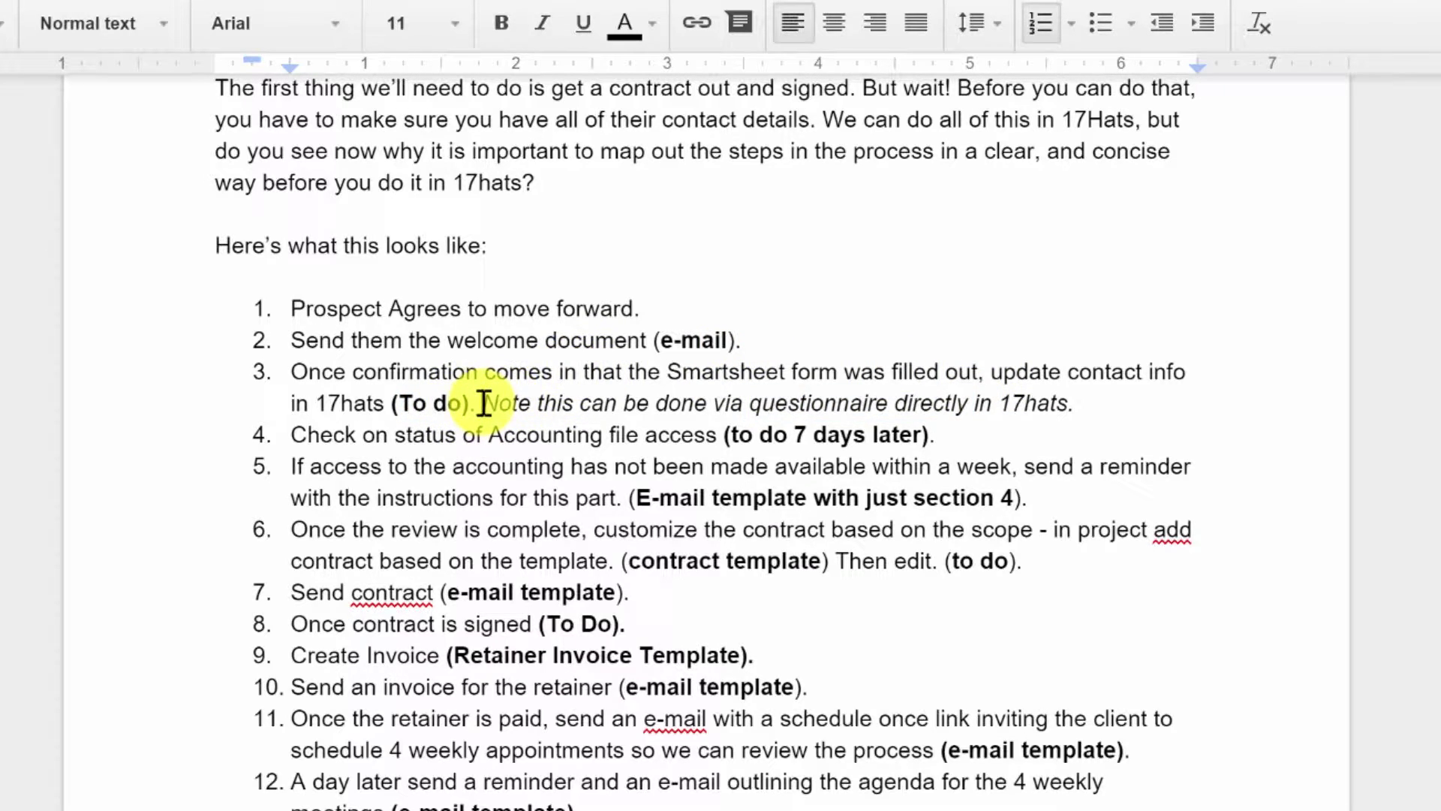
left_click_drag(482, 403, 1049, 400)
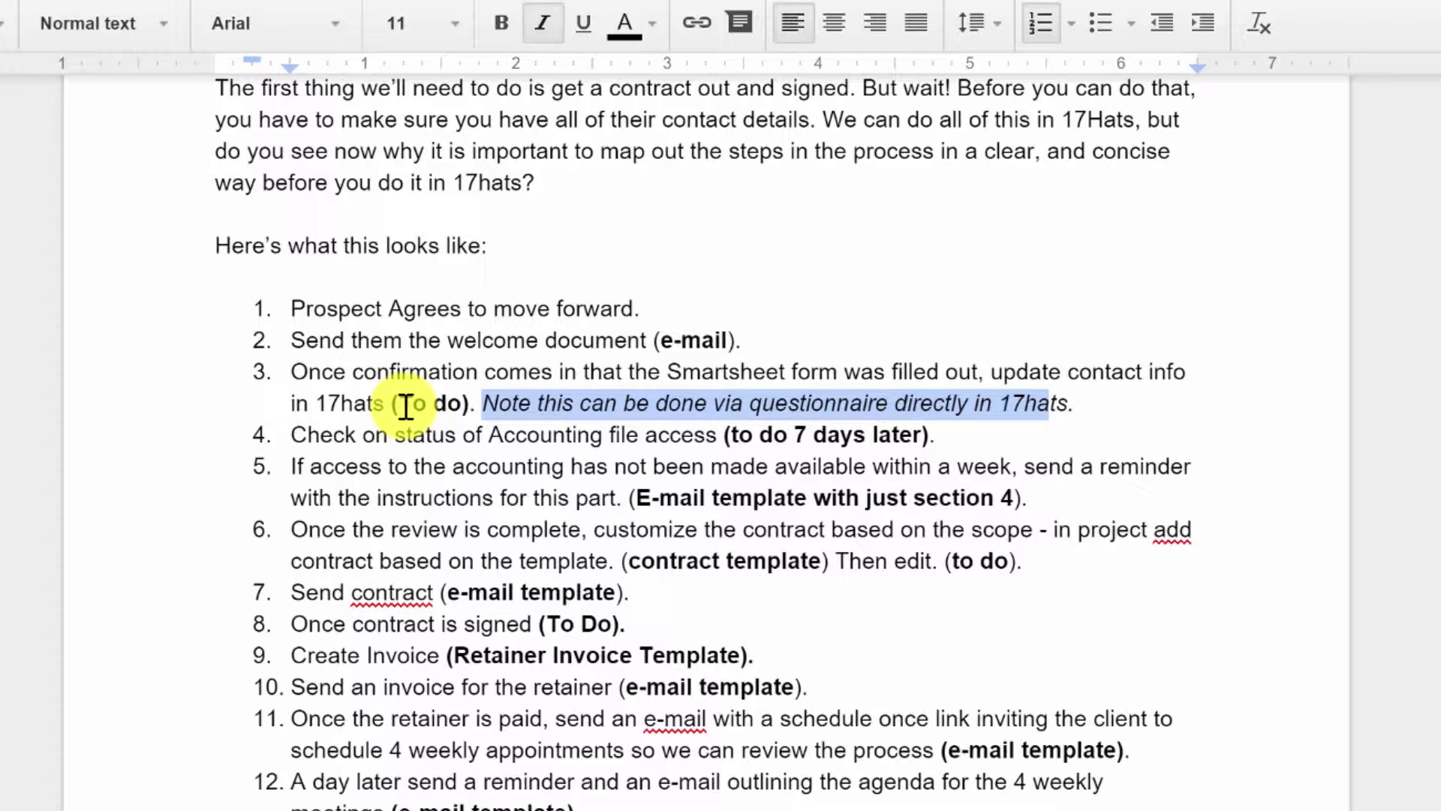
left_click(481, 403)
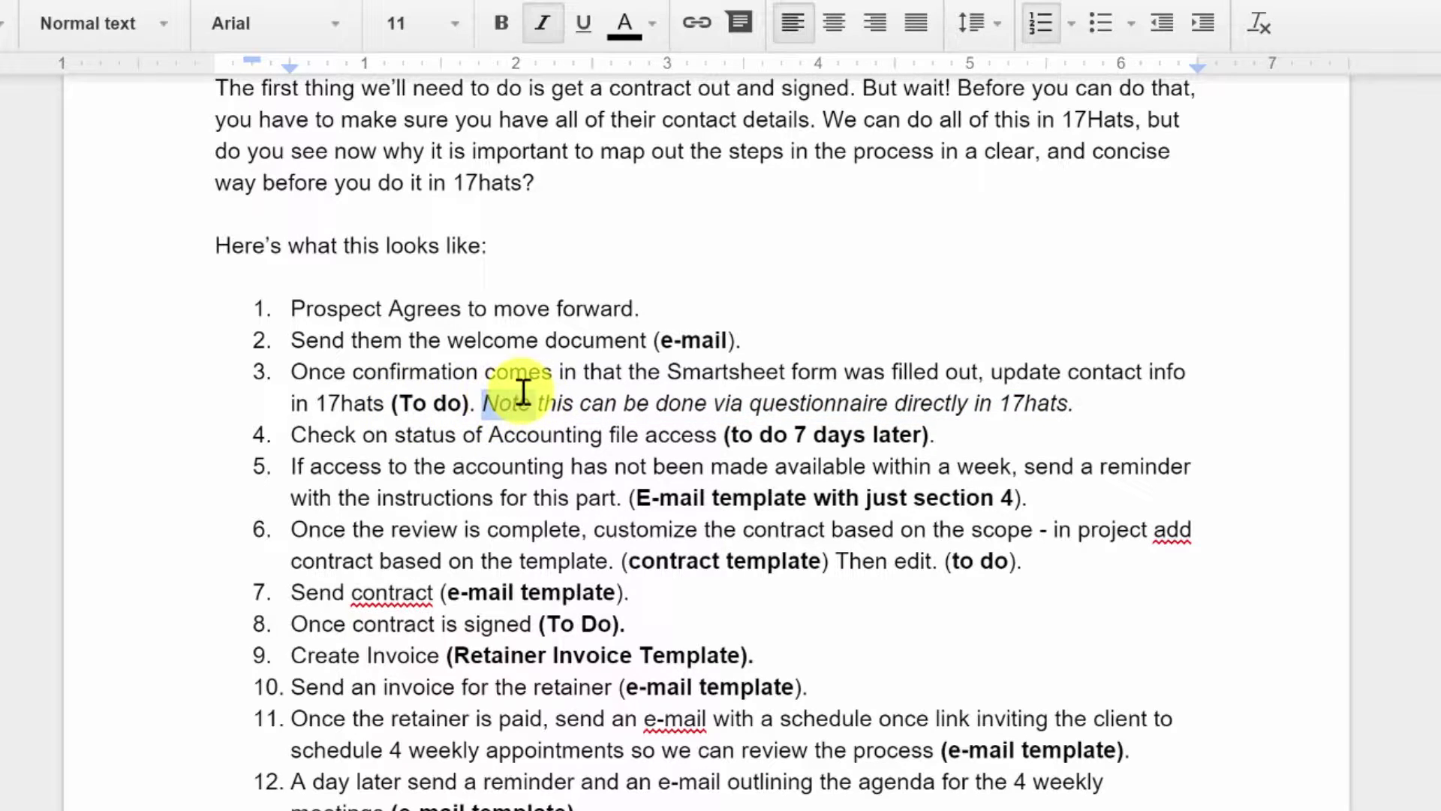
double_click(518, 398)
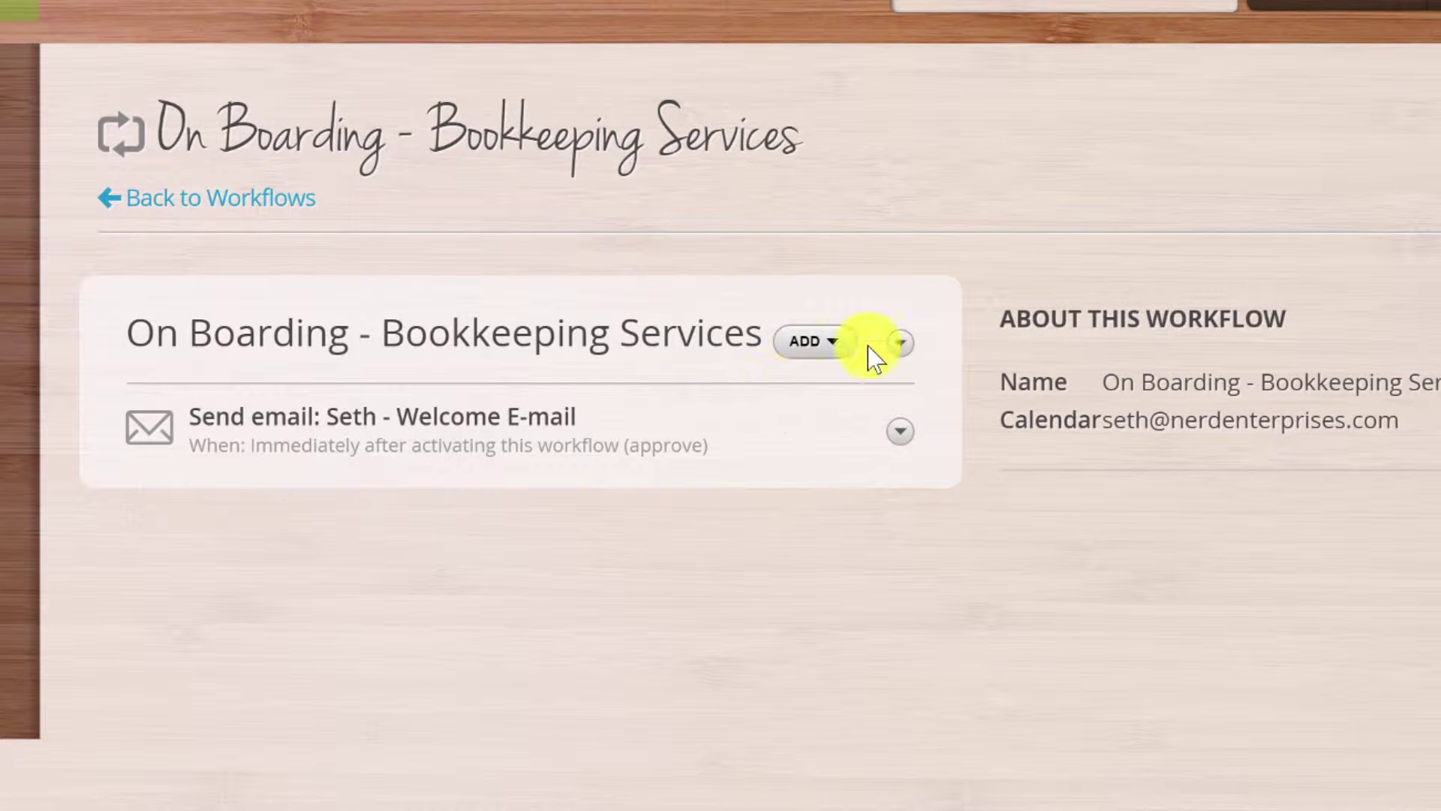
left_click(833, 345)
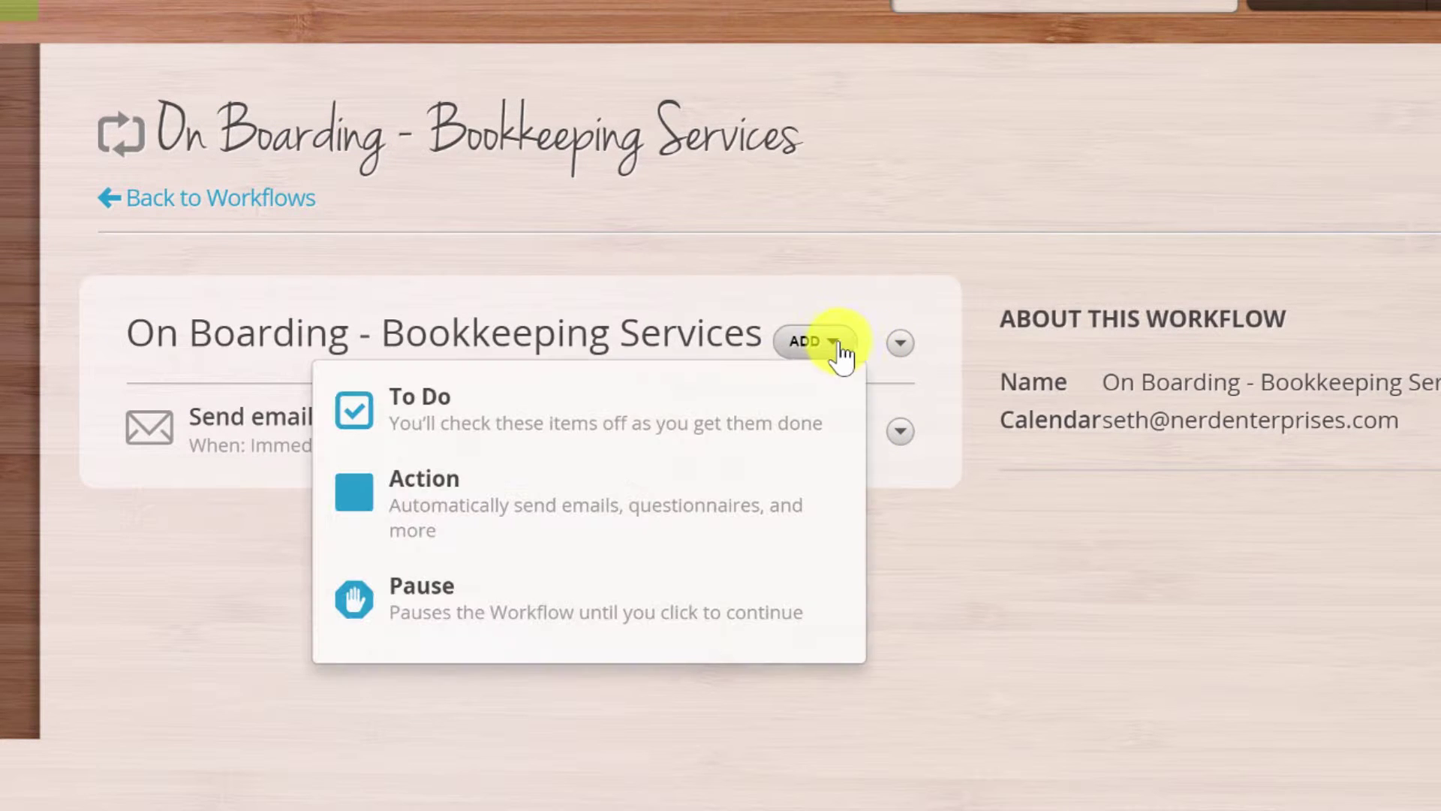
Start a to-do described as 'Add / confirm contact info for client'.
left_click(412, 421)
left_click(559, 196)
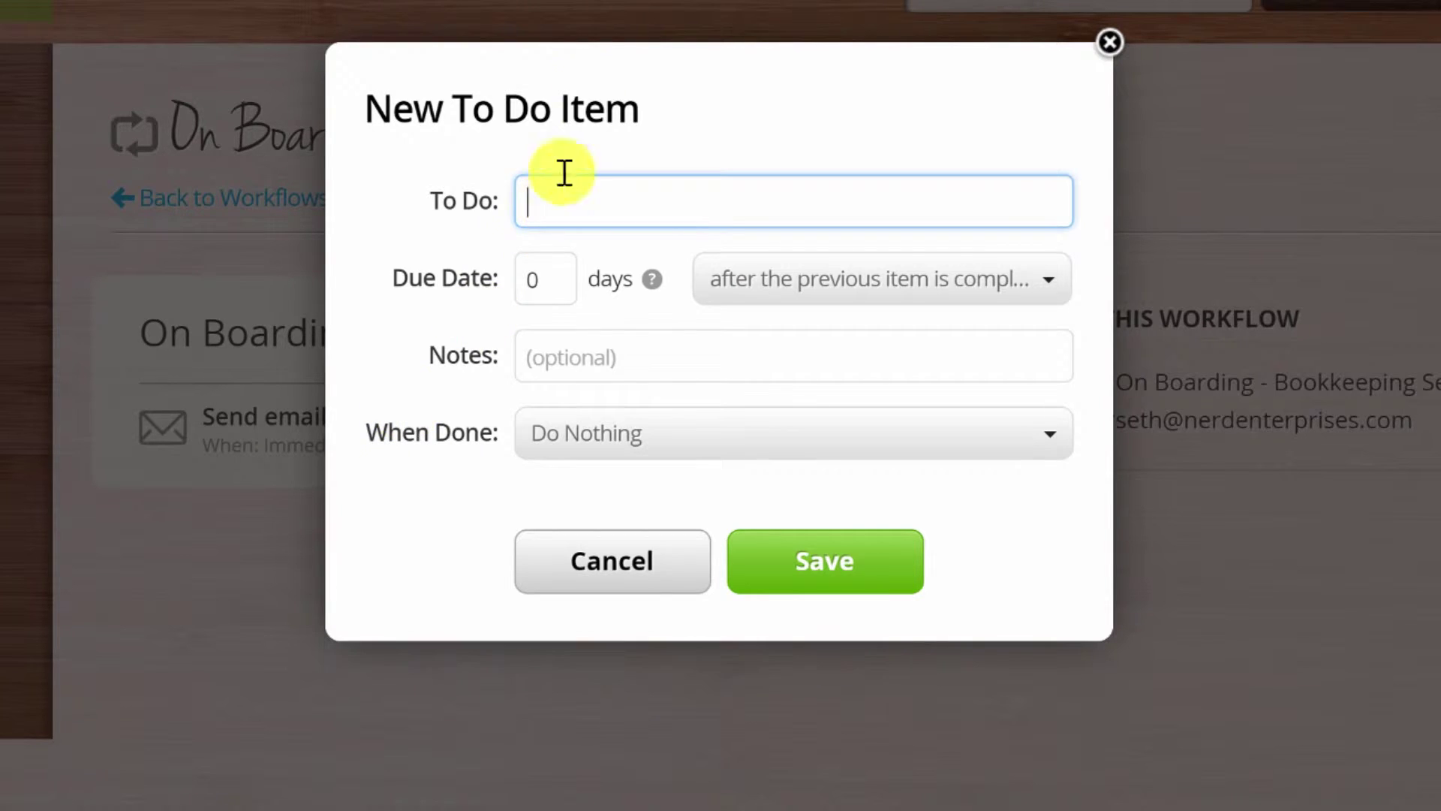
type("Add conten")
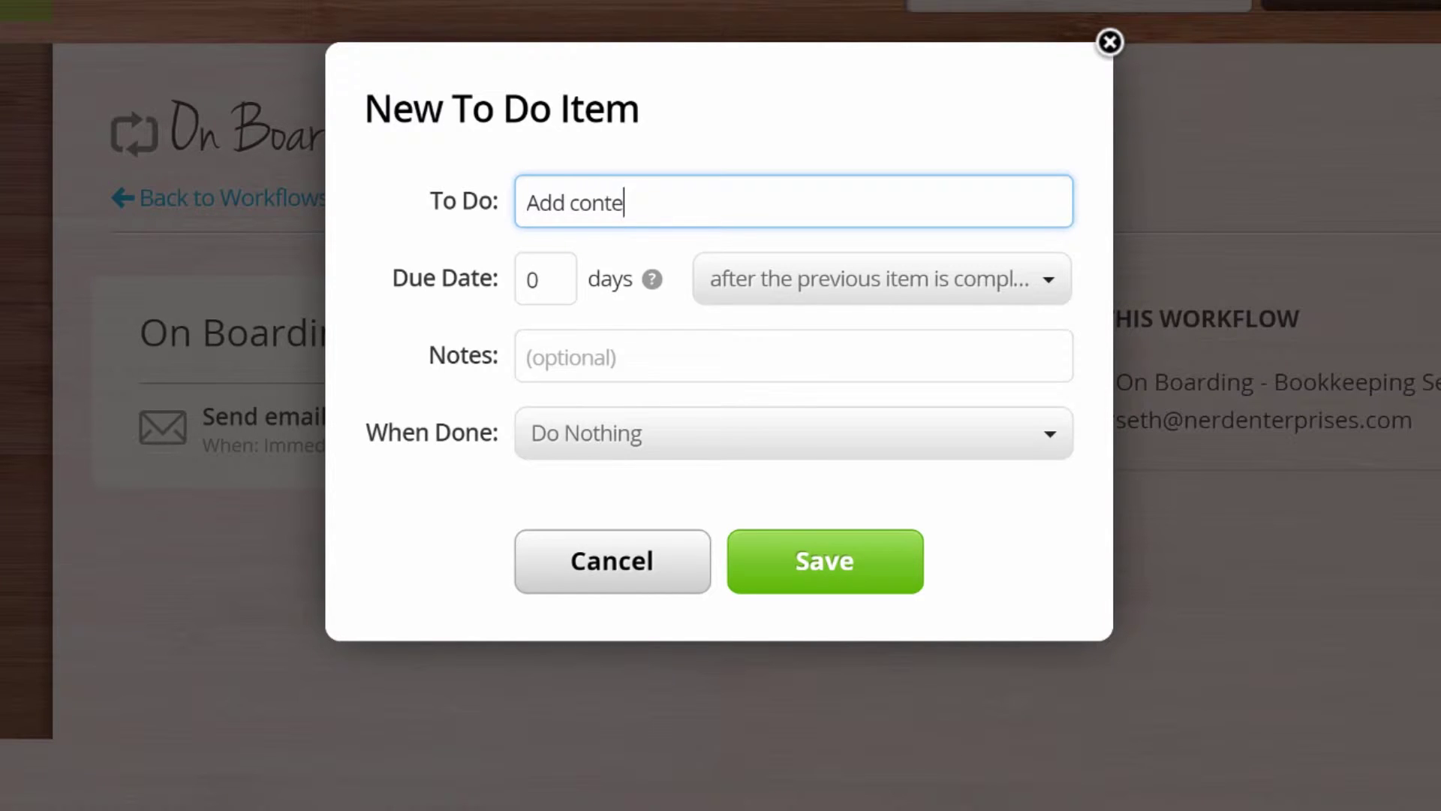
key("BackSpace")
key("BackSpace")
key("BackSpace")
key("BackSpace")
key("BackSpace")
key("BackSpace")
type("/ confri")
key("BackSpace")
key("BackSpace")
type("irm contact ")
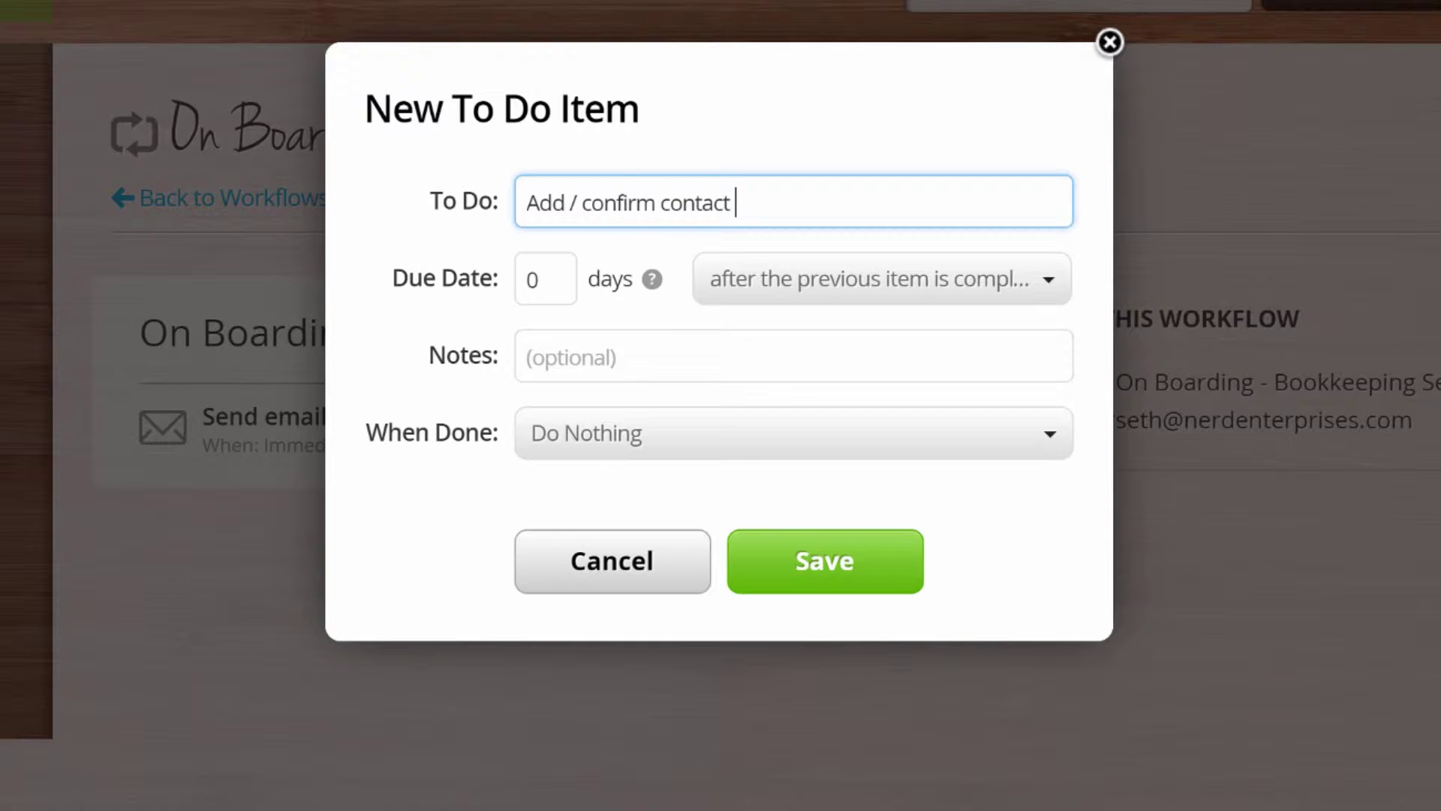
type("info for client")
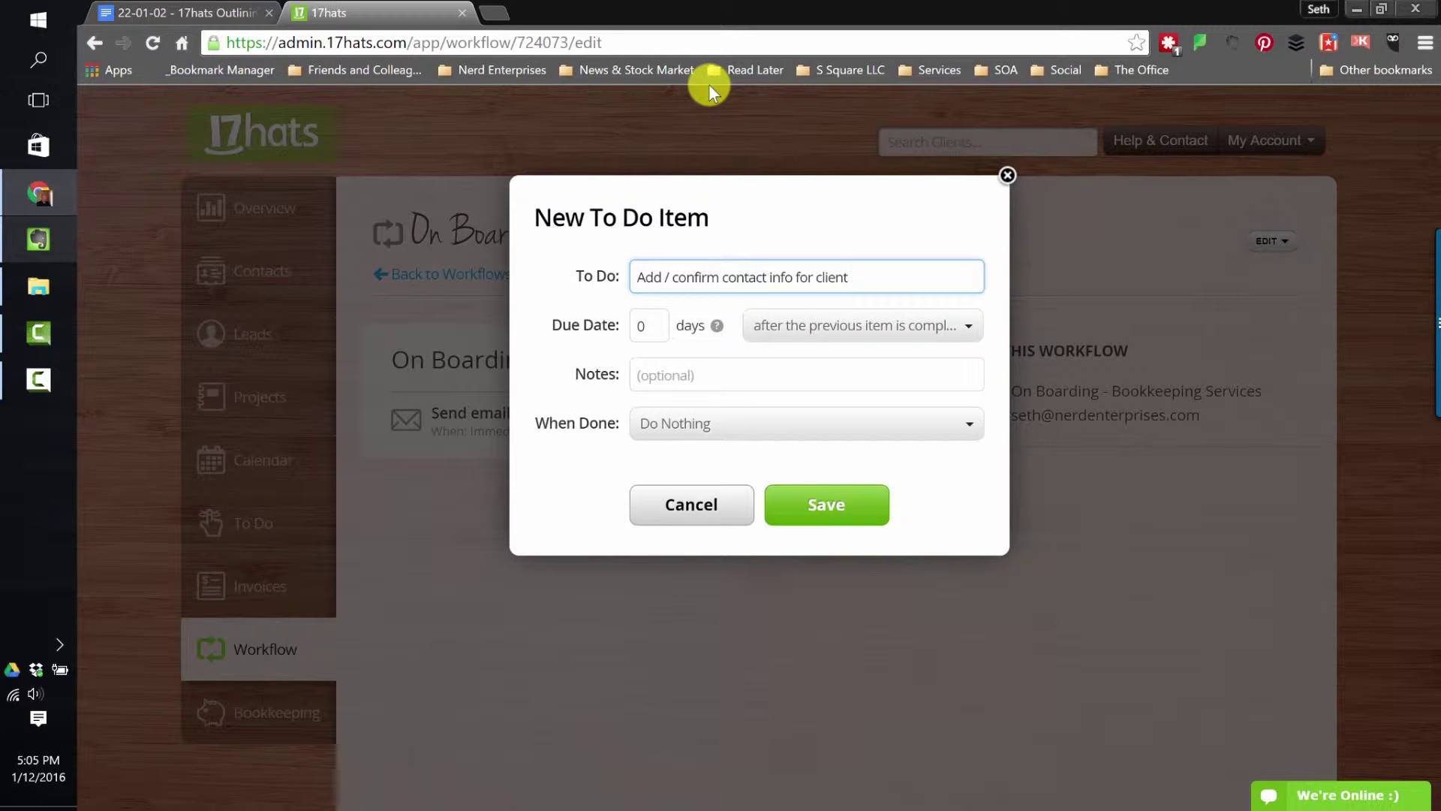
Keep it due 0 days after the previous item with Do Nothing when done, and save it.
left_click(646, 325)
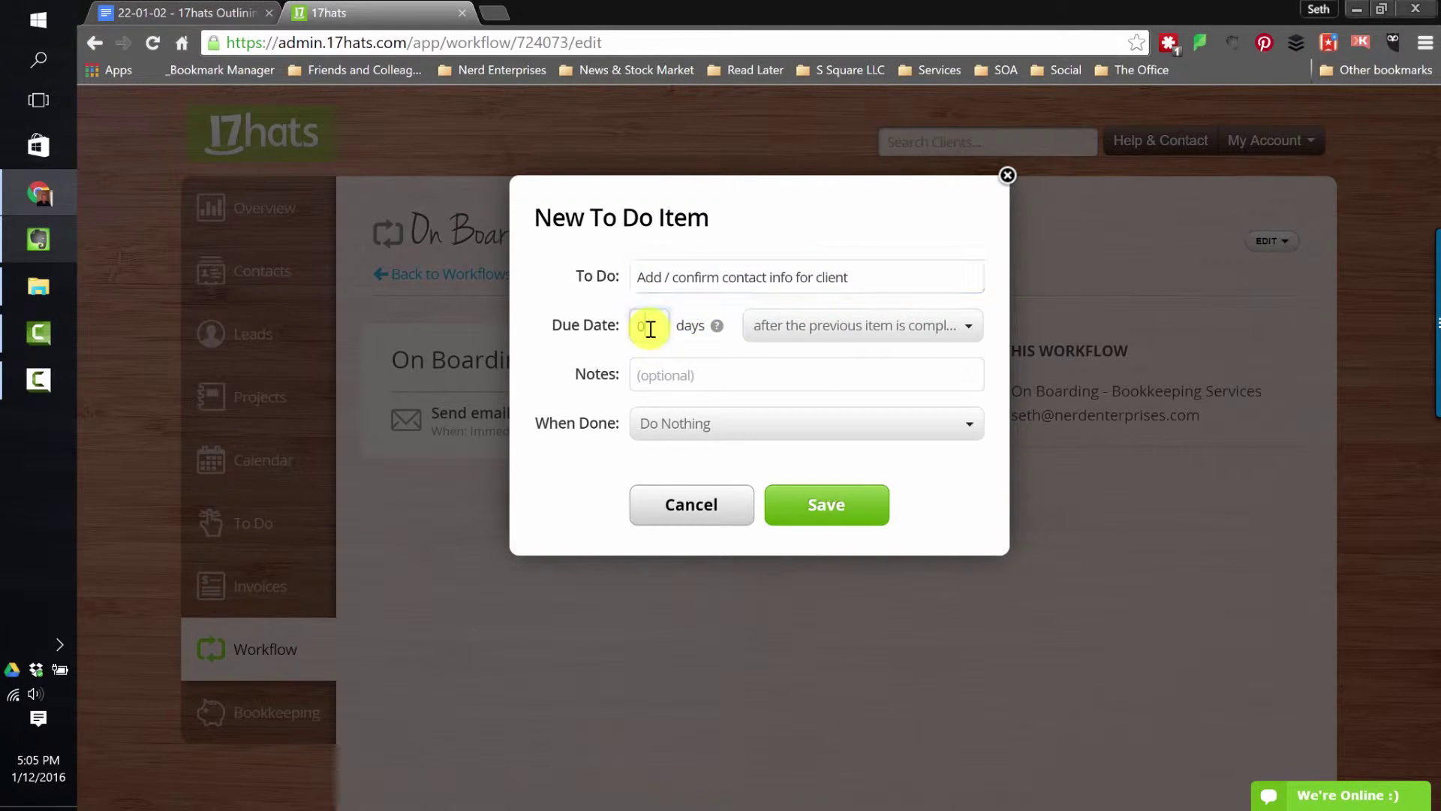
left_click(933, 328)
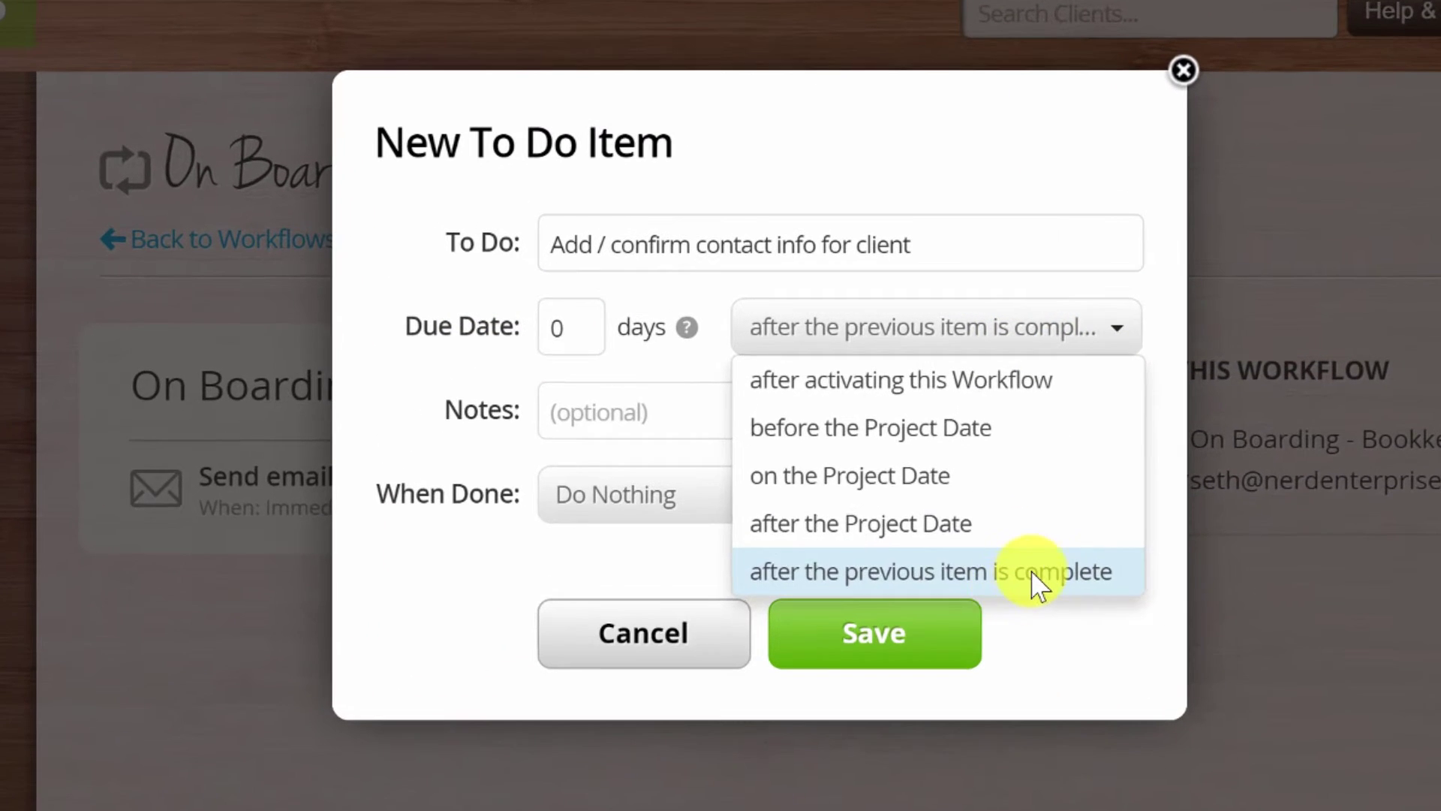
left_click(997, 546)
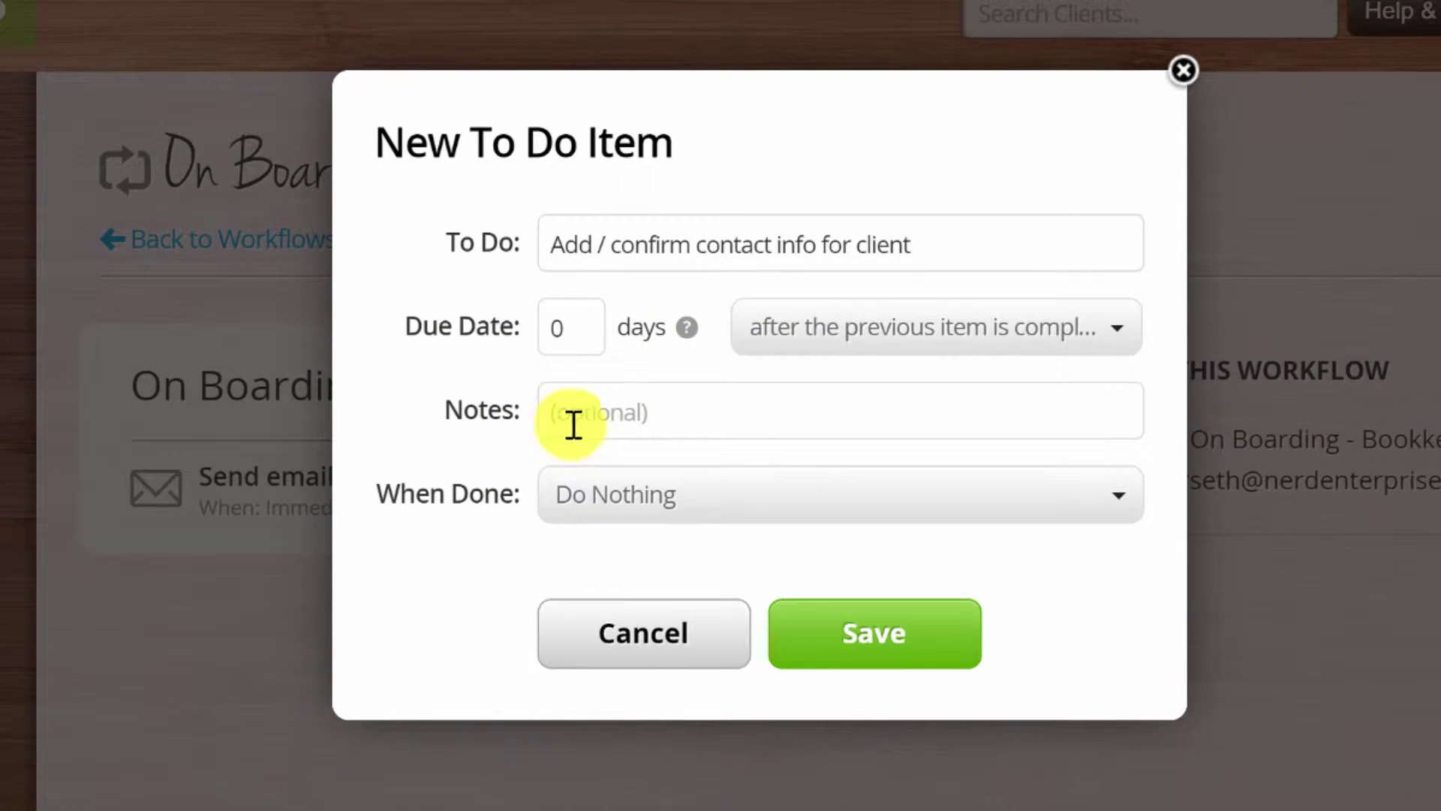
left_click(582, 500)
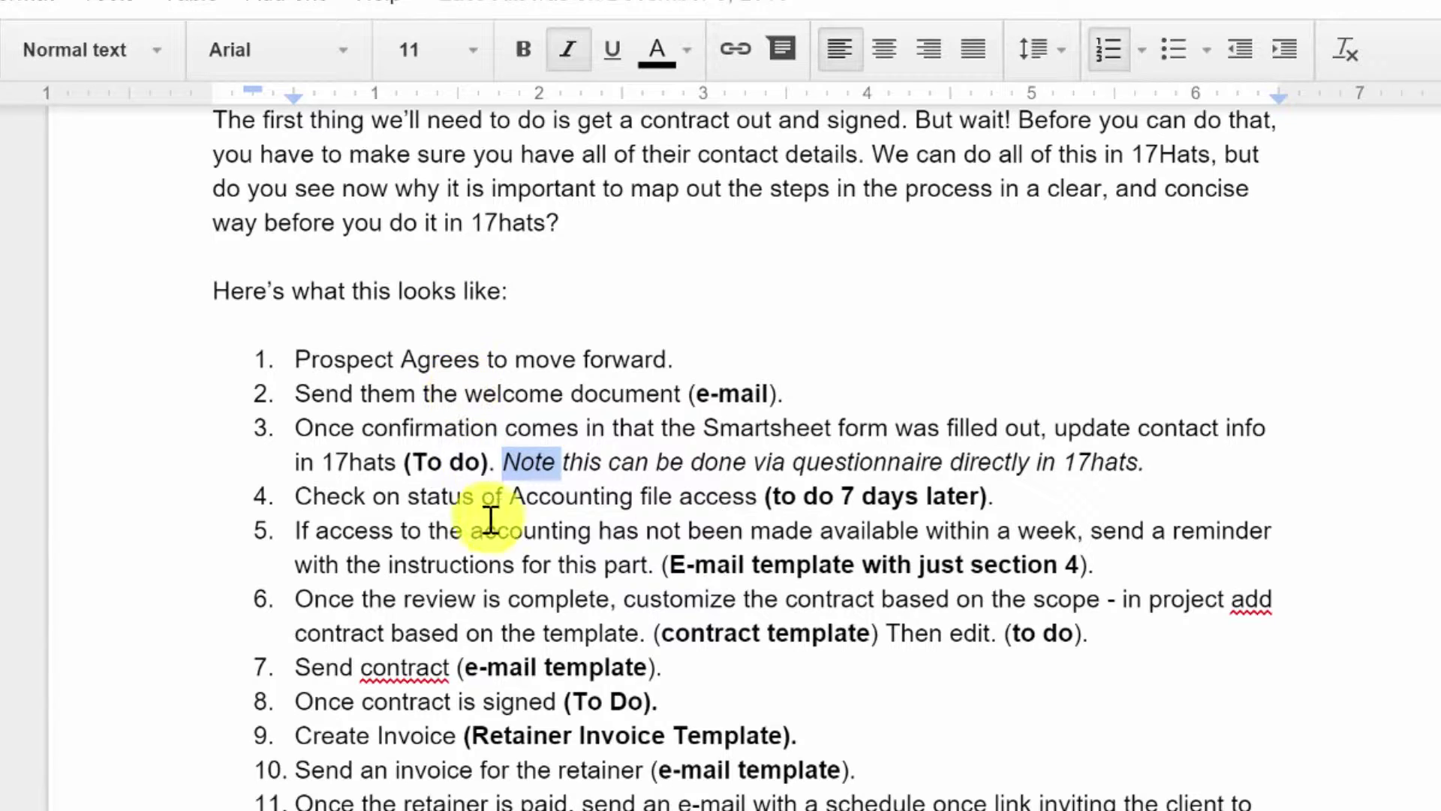
left_click_drag(403, 498, 675, 497)
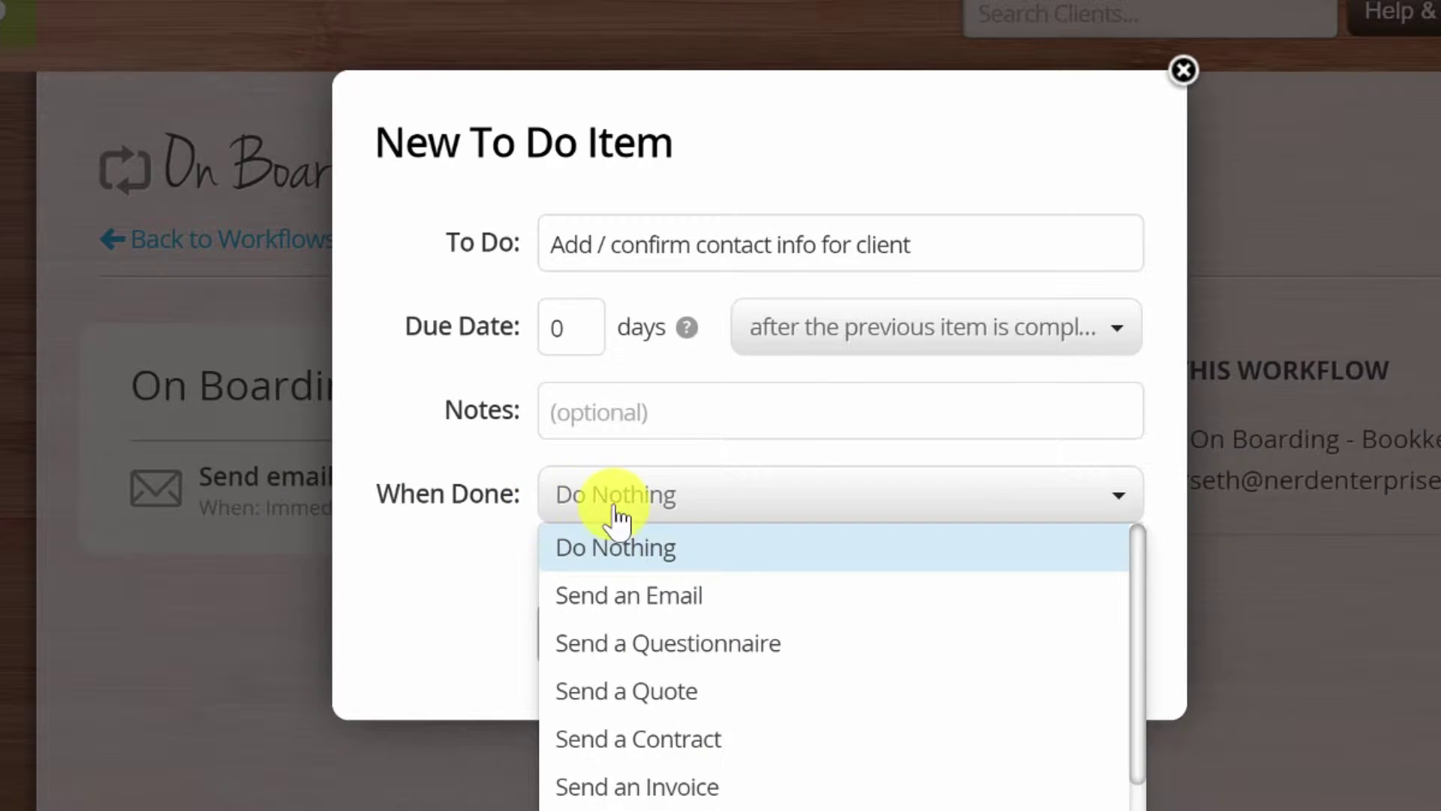
scroll(653, 593, "down", 1)
scroll(691, 600, "up", 1)
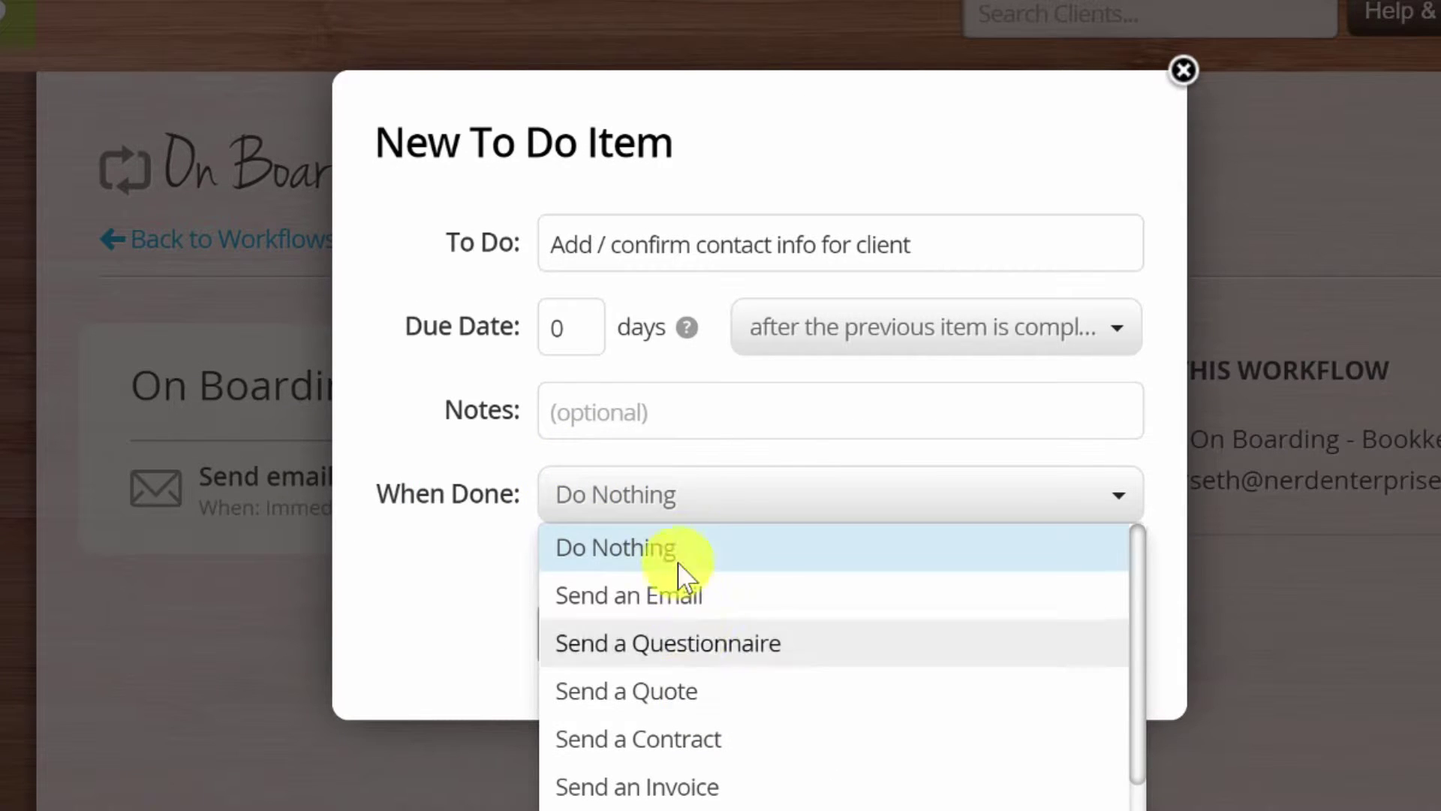
left_click(675, 499)
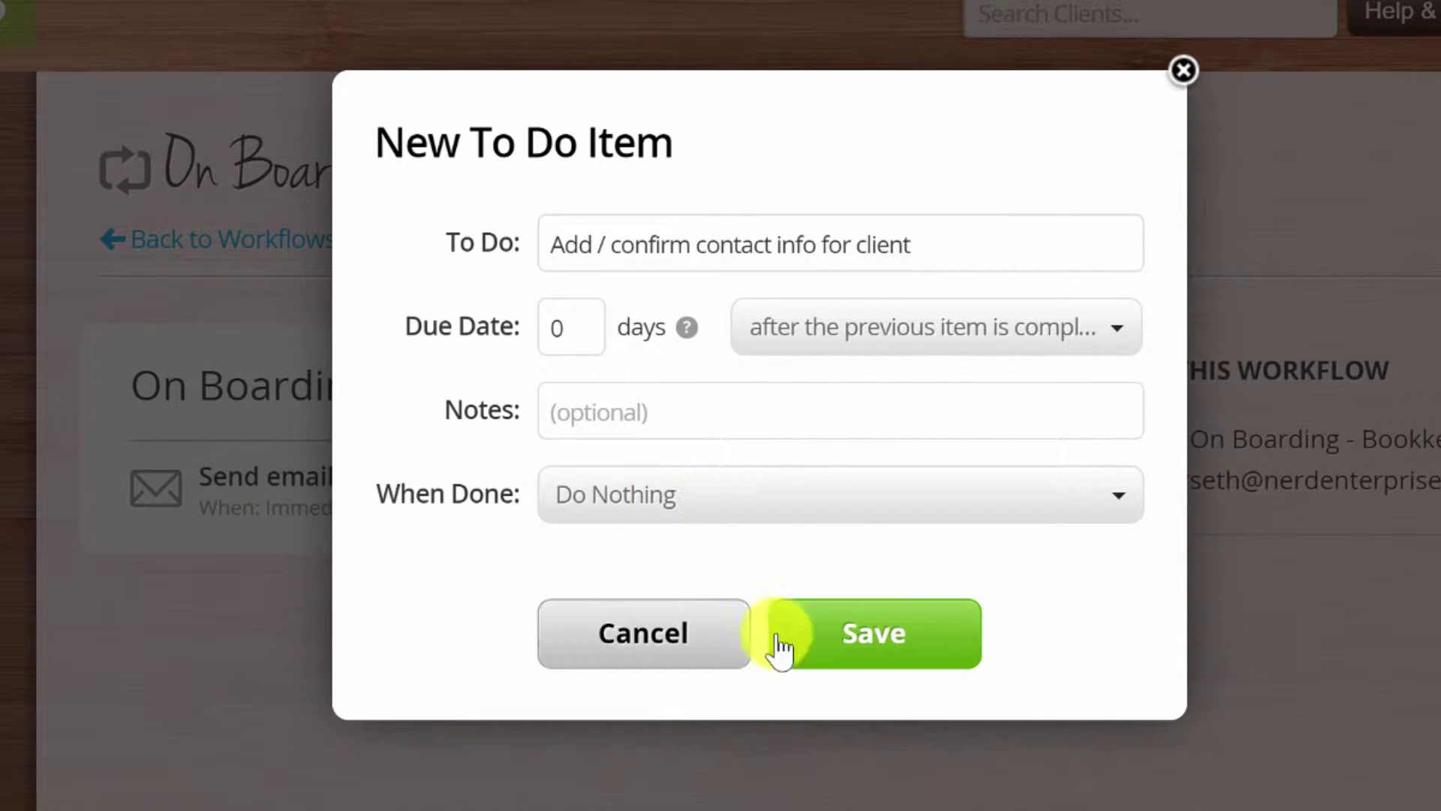
left_click(879, 644)
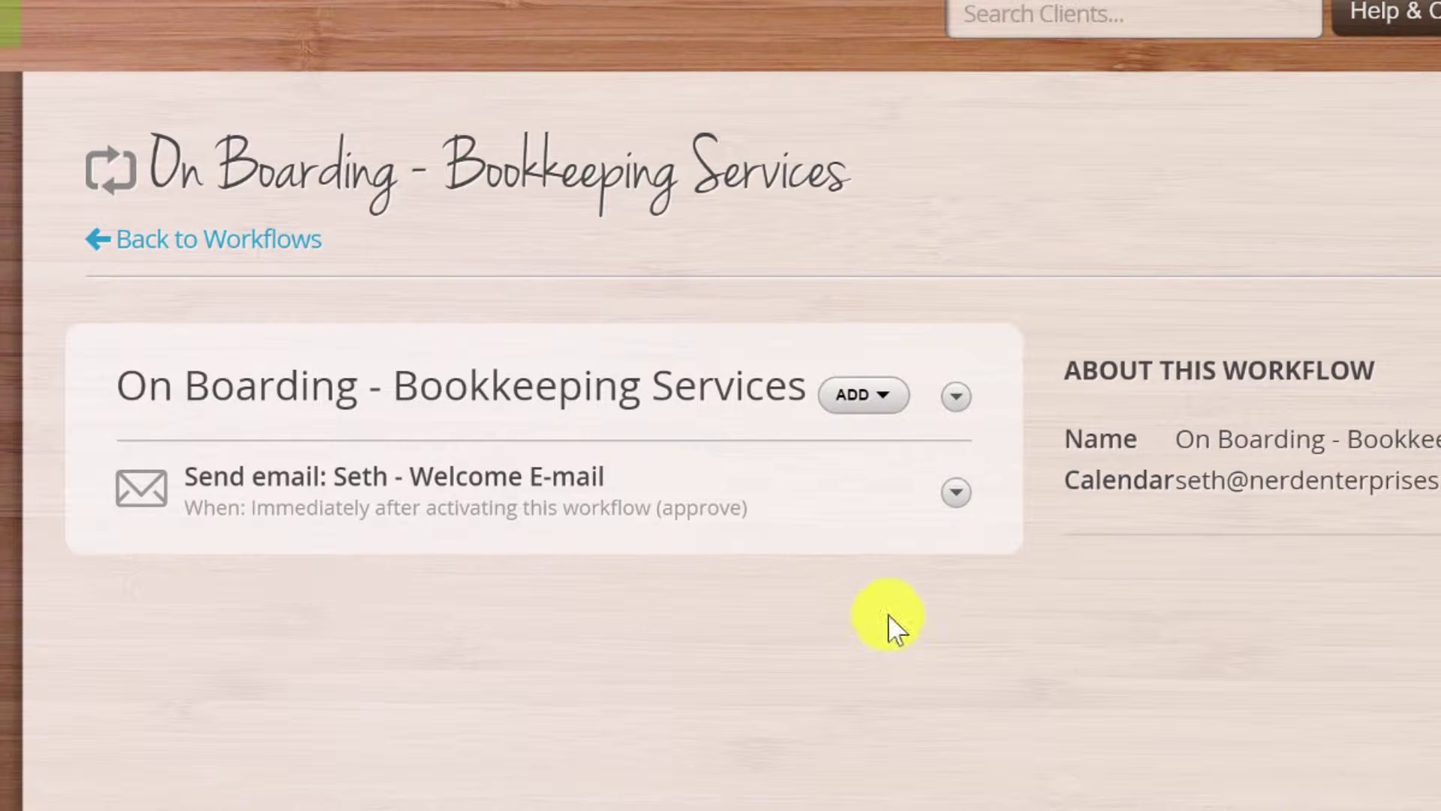
left_click(862, 403)
Draft the 'Check on accounting access' to-do due 3 days after the previous item, doing nothing when done.
left_click(559, 467)
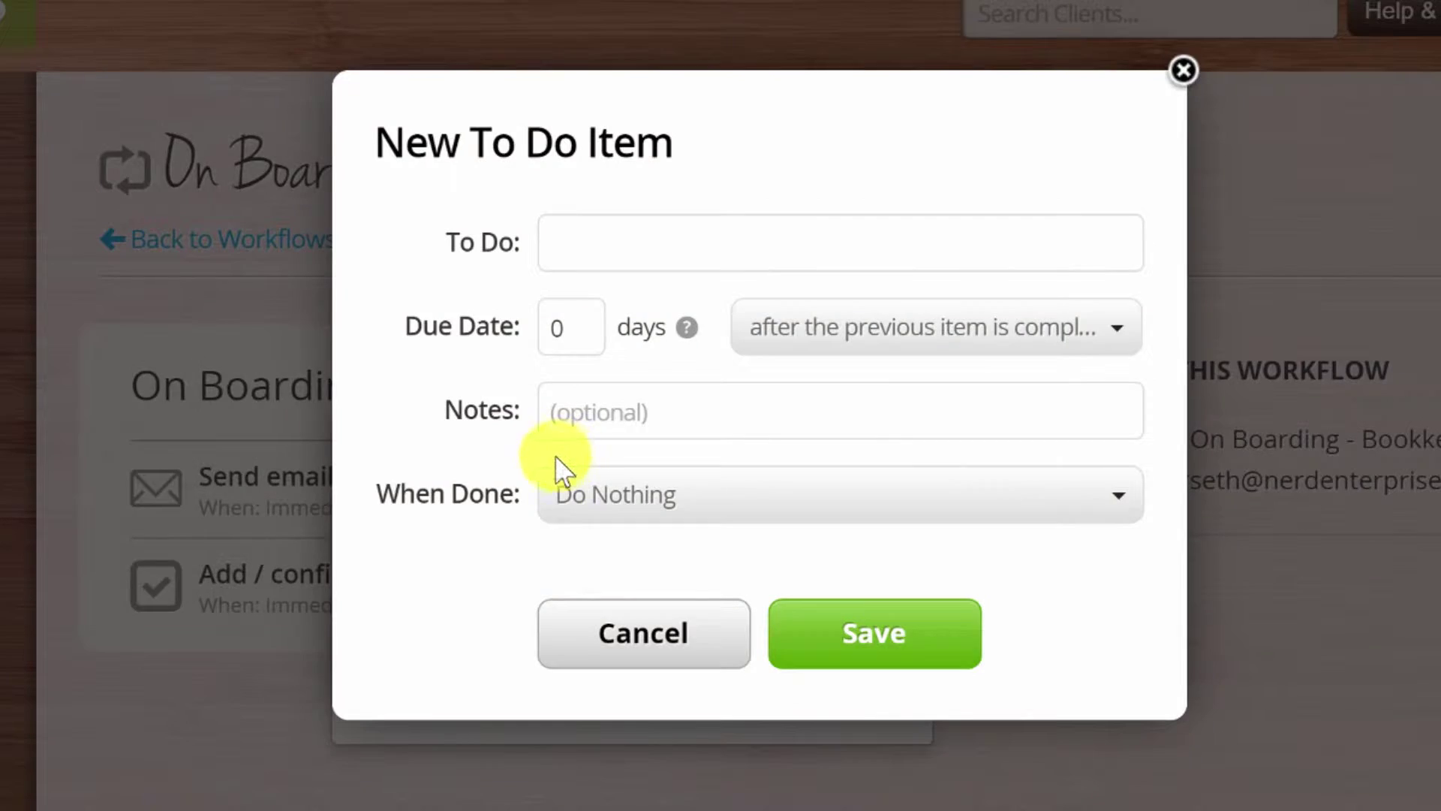
left_click(590, 222)
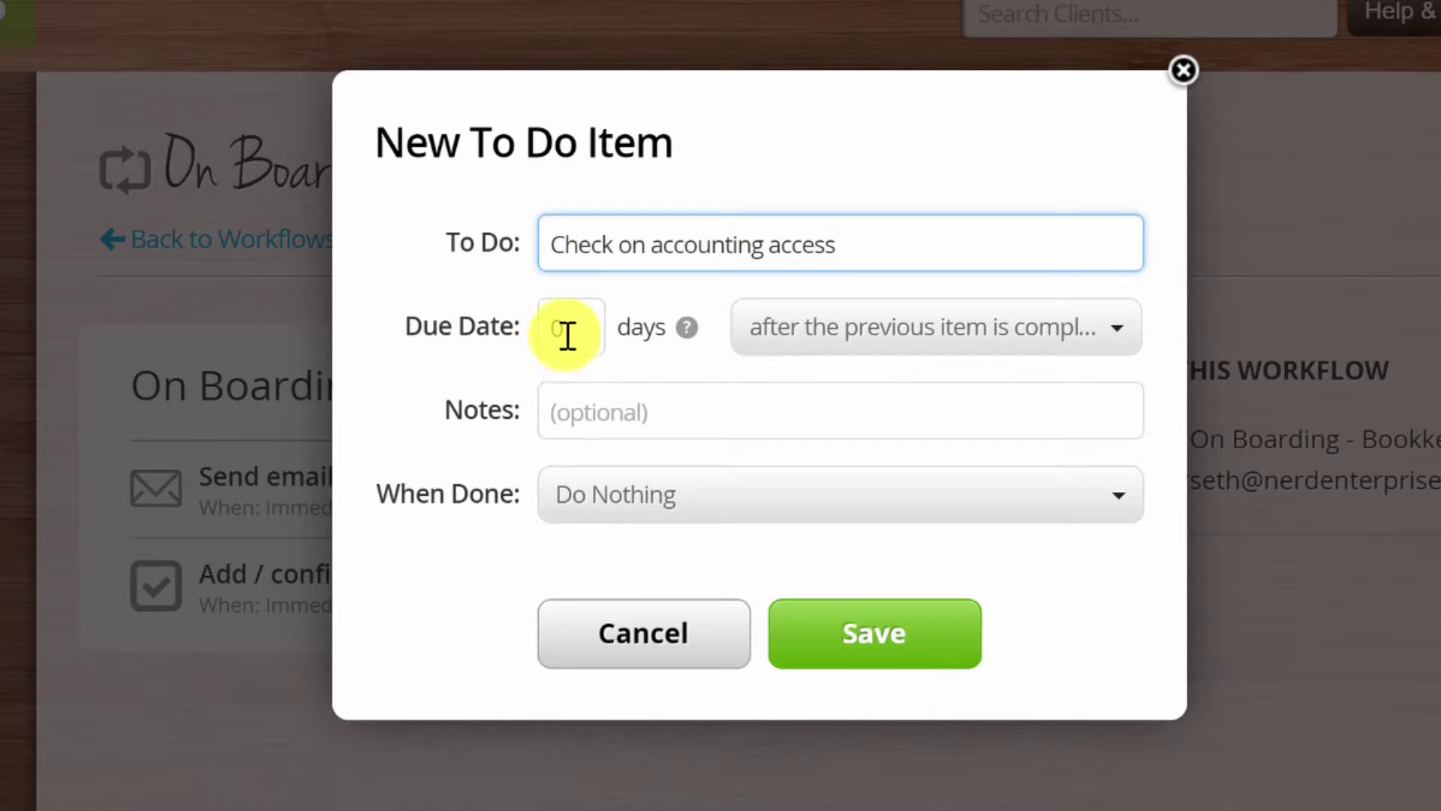
left_click_drag(563, 331, 527, 336)
type("3")
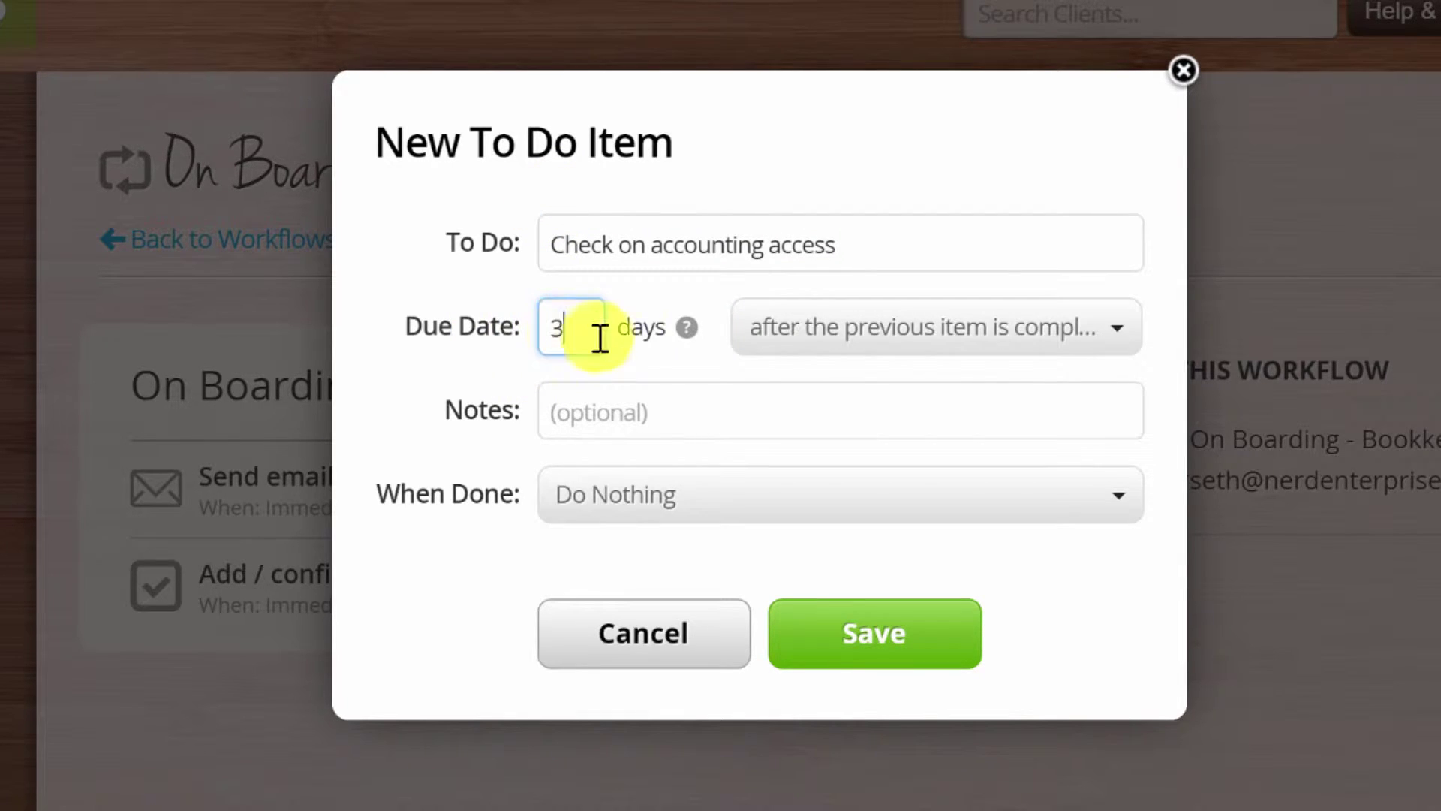
left_click(998, 341)
left_click(986, 572)
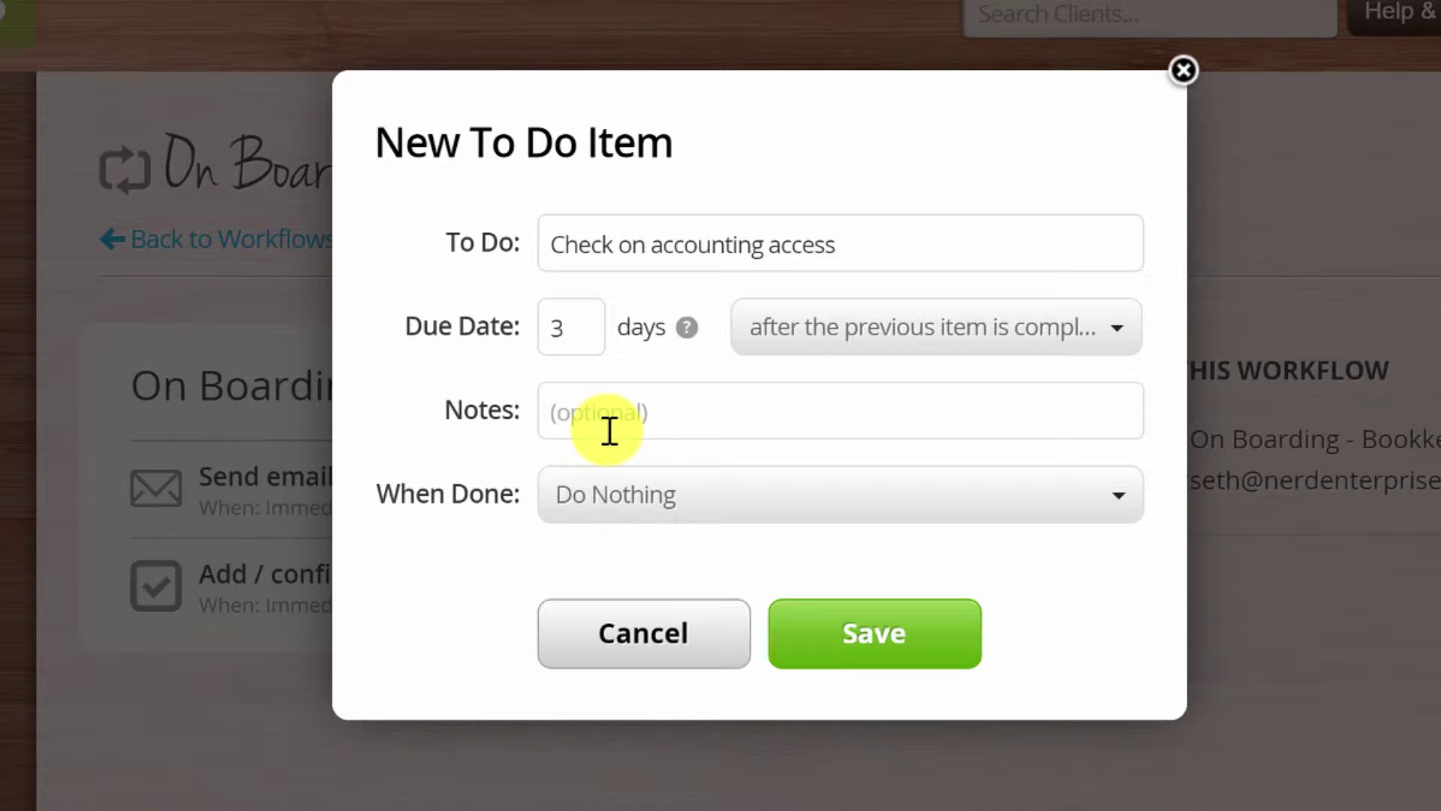
left_click(668, 503)
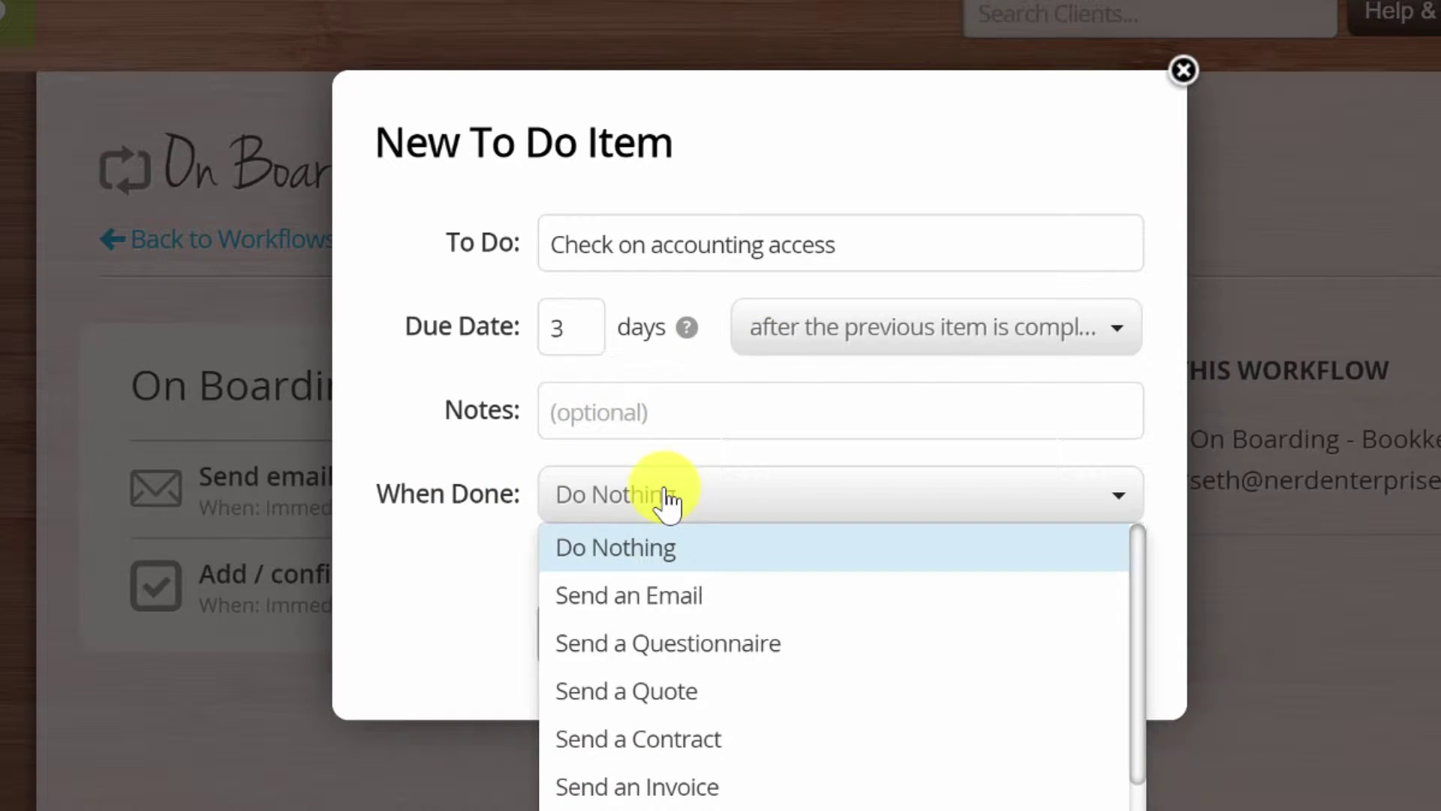
left_click(648, 507)
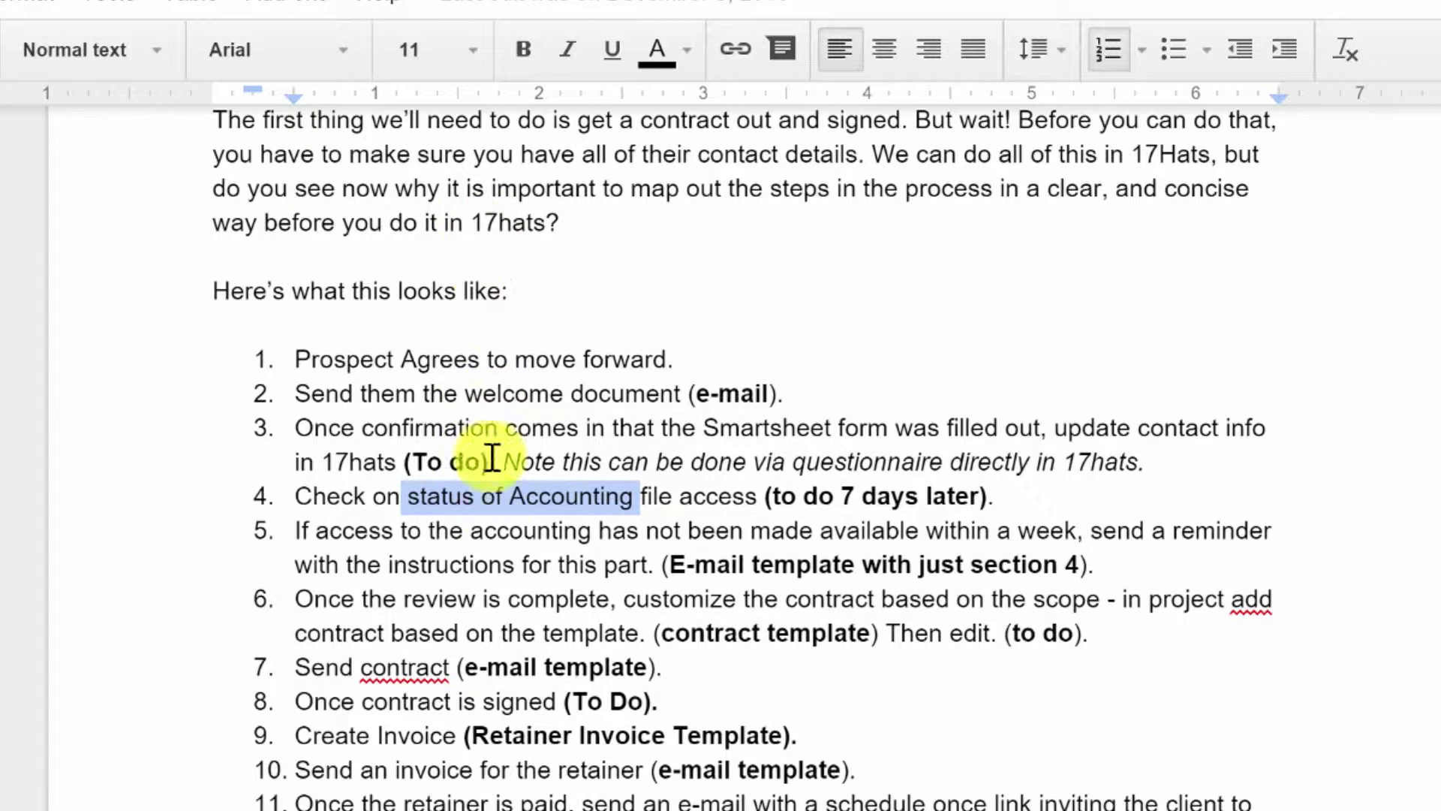
Highlight the '(E-mail template with just section 4)' note in outline step 5.
left_click(493, 533)
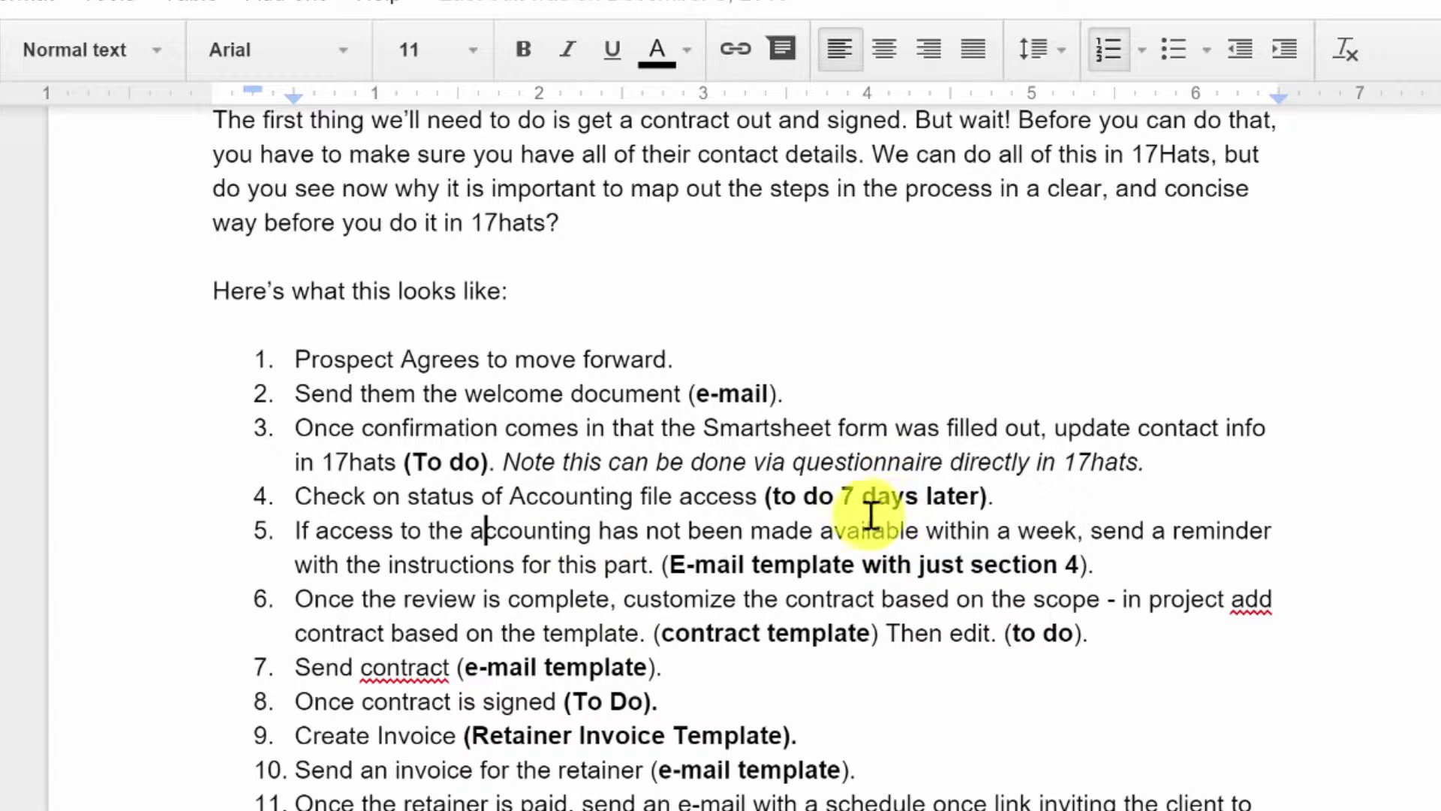
left_click(673, 565)
left_click_drag(685, 567, 1080, 569)
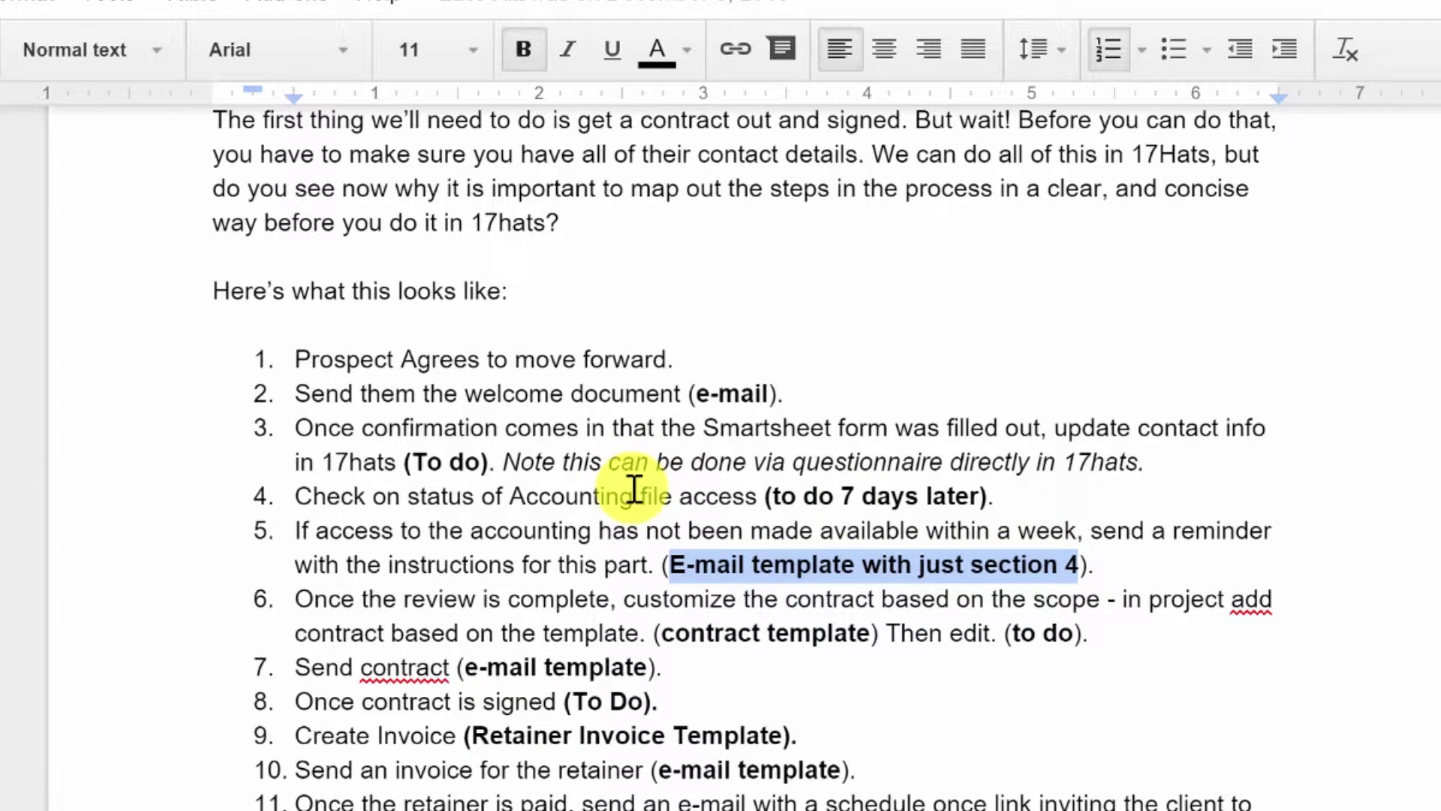
scroll(635, 489, "up", 8)
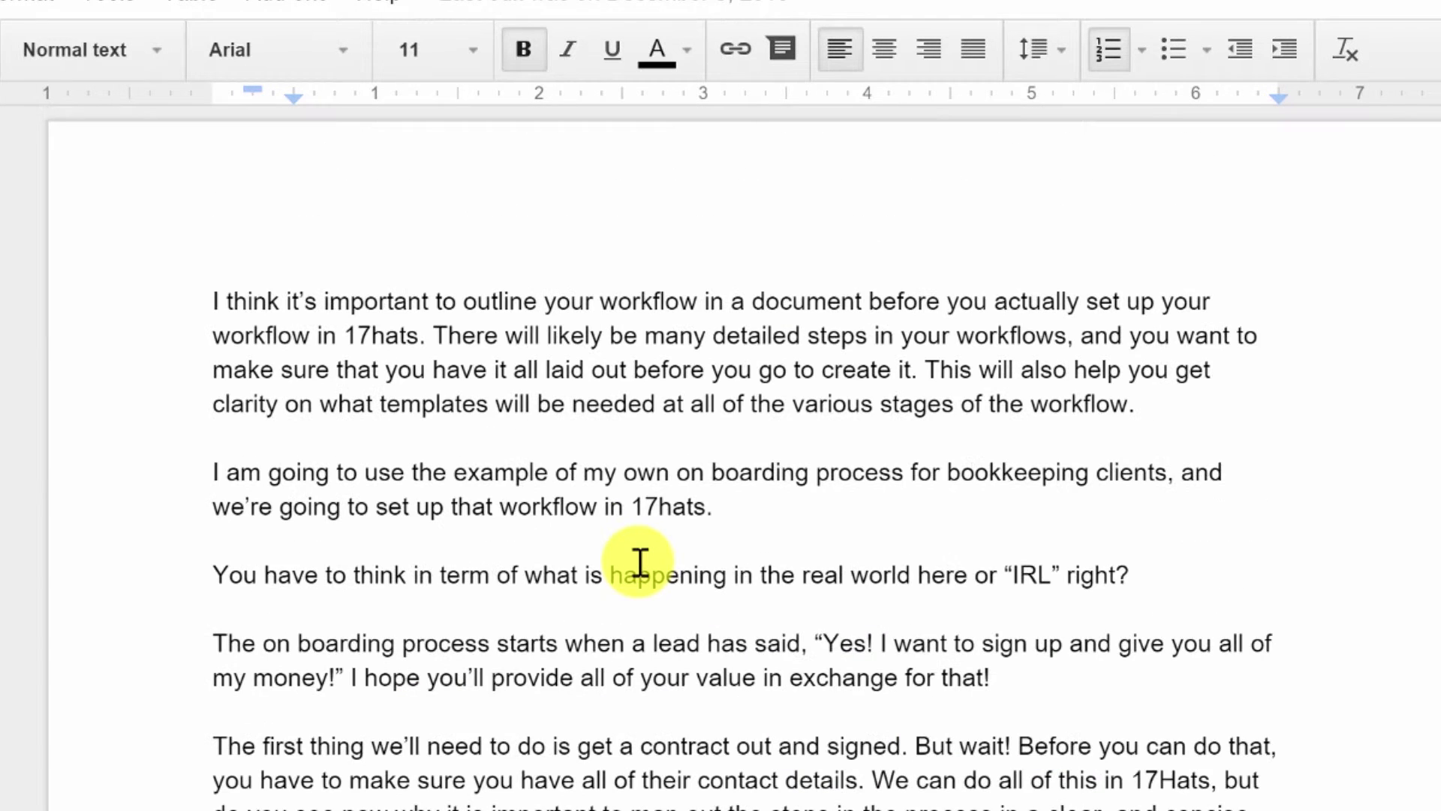
scroll(642, 570, "down", 8)
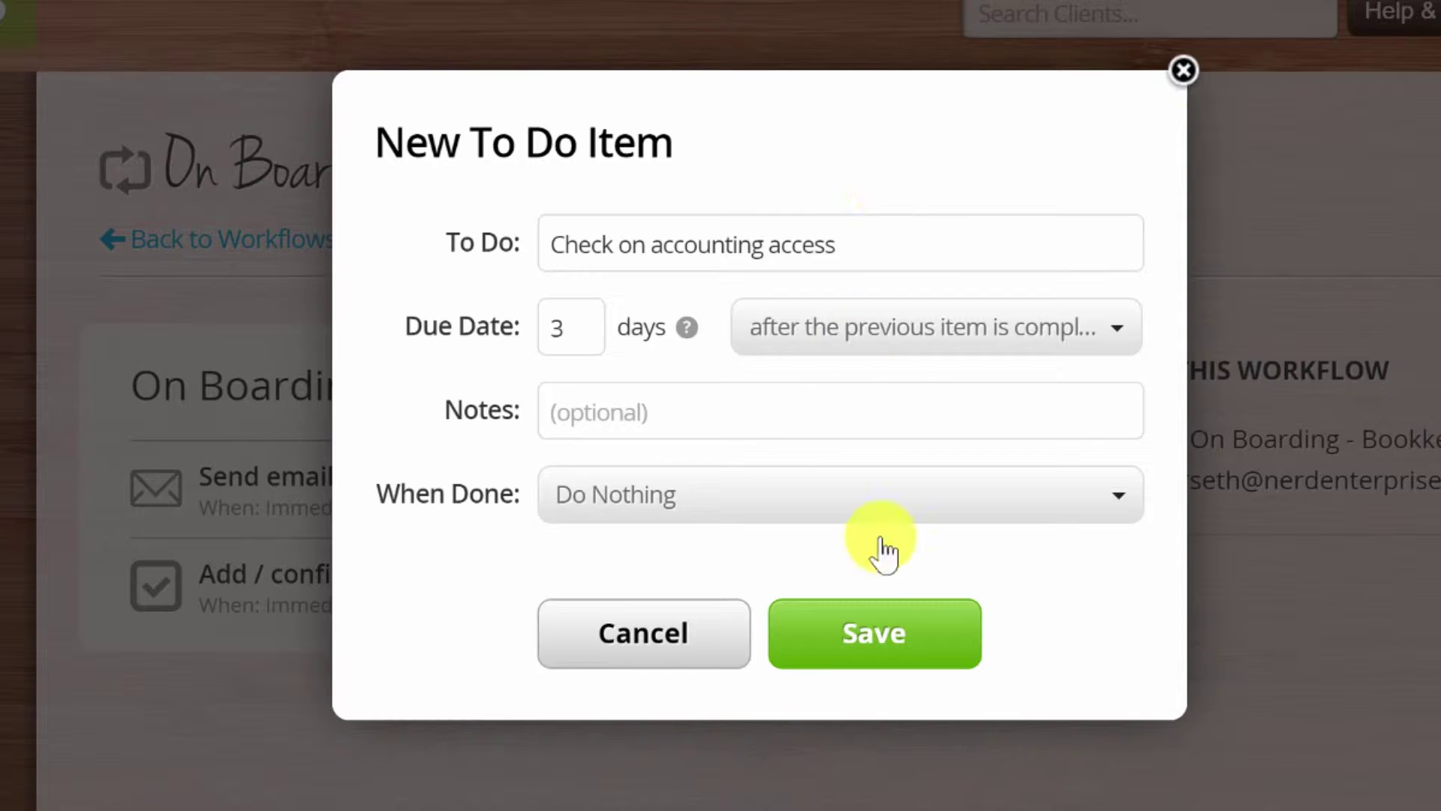
Save the 'Check on accounting access' to-do and open the saved templates list in Account Settings.
left_click(851, 660)
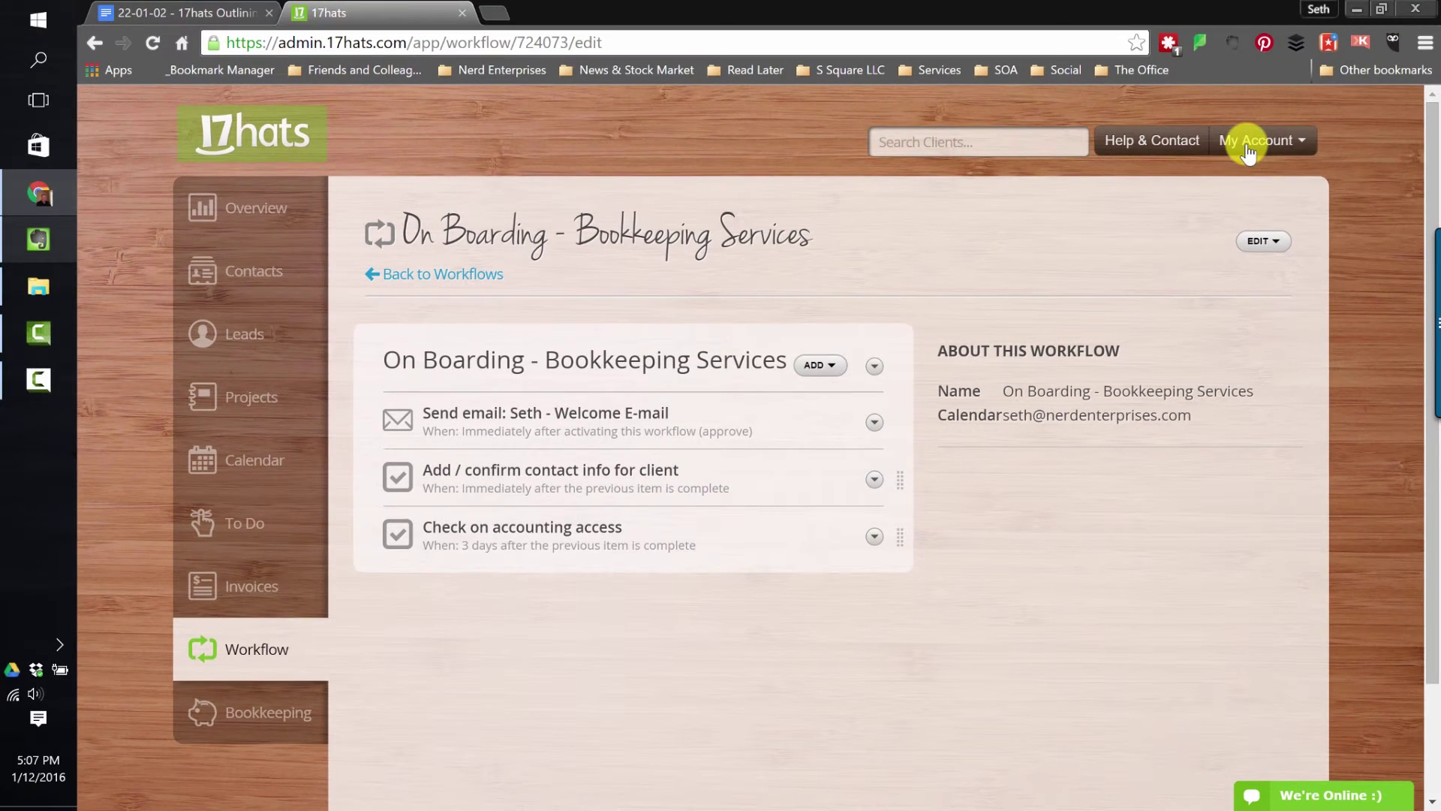
left_click(1248, 150)
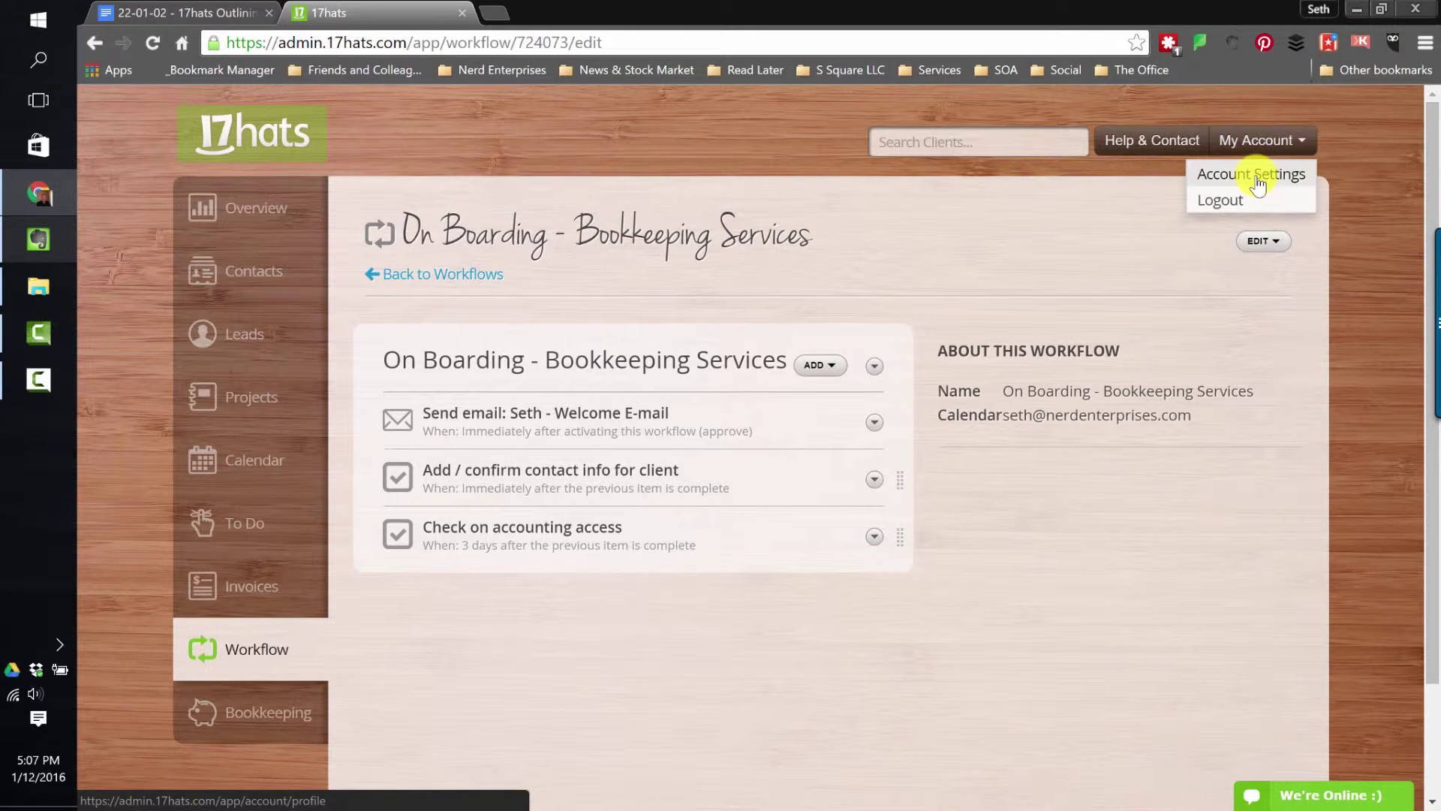
left_click(1269, 173)
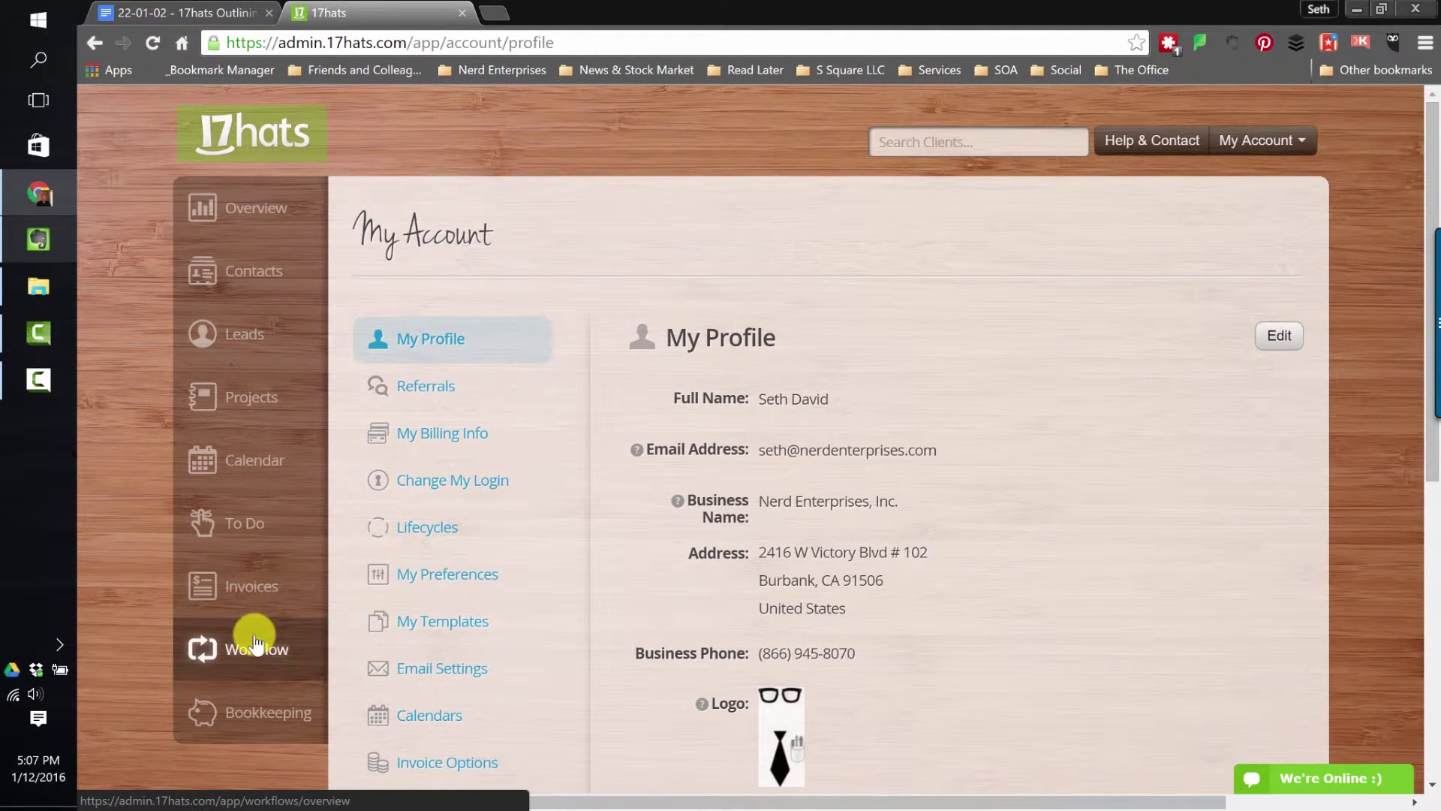
left_click(440, 635)
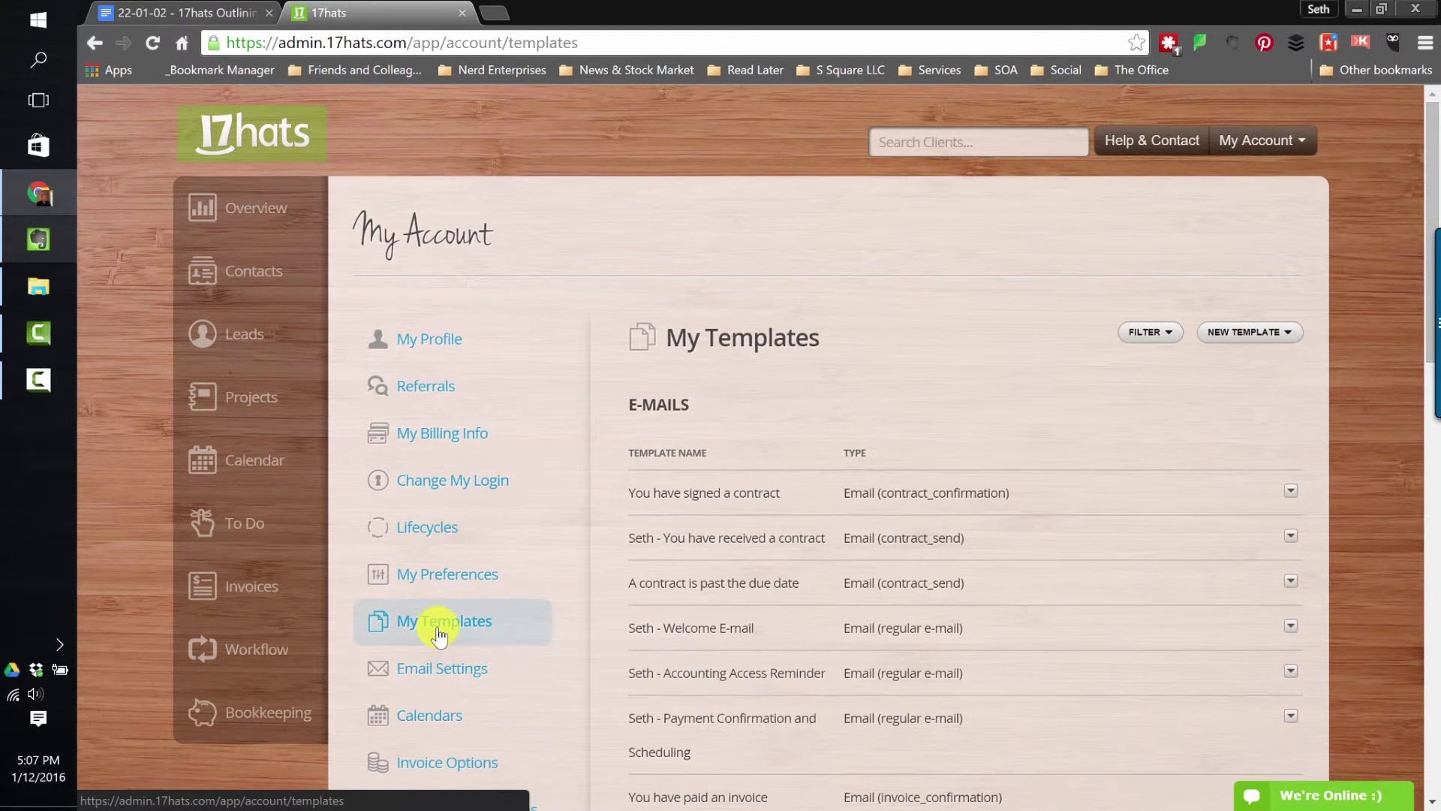
scroll(884, 508, "down", 3)
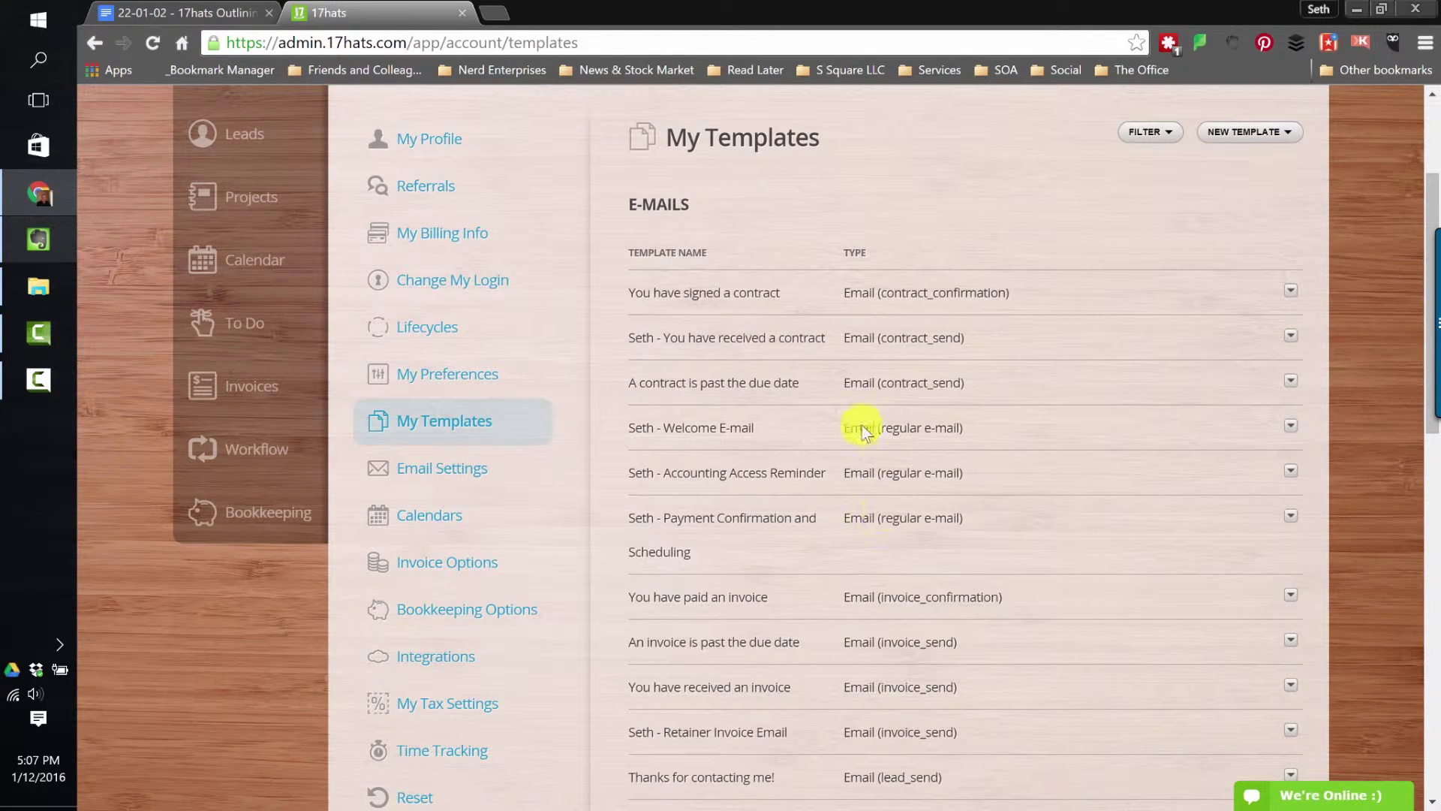
Review list item 4 about the balance sheet in the Welcome E-mail template, closing it unchanged.
left_click(697, 433)
scroll(691, 432, "down", 10)
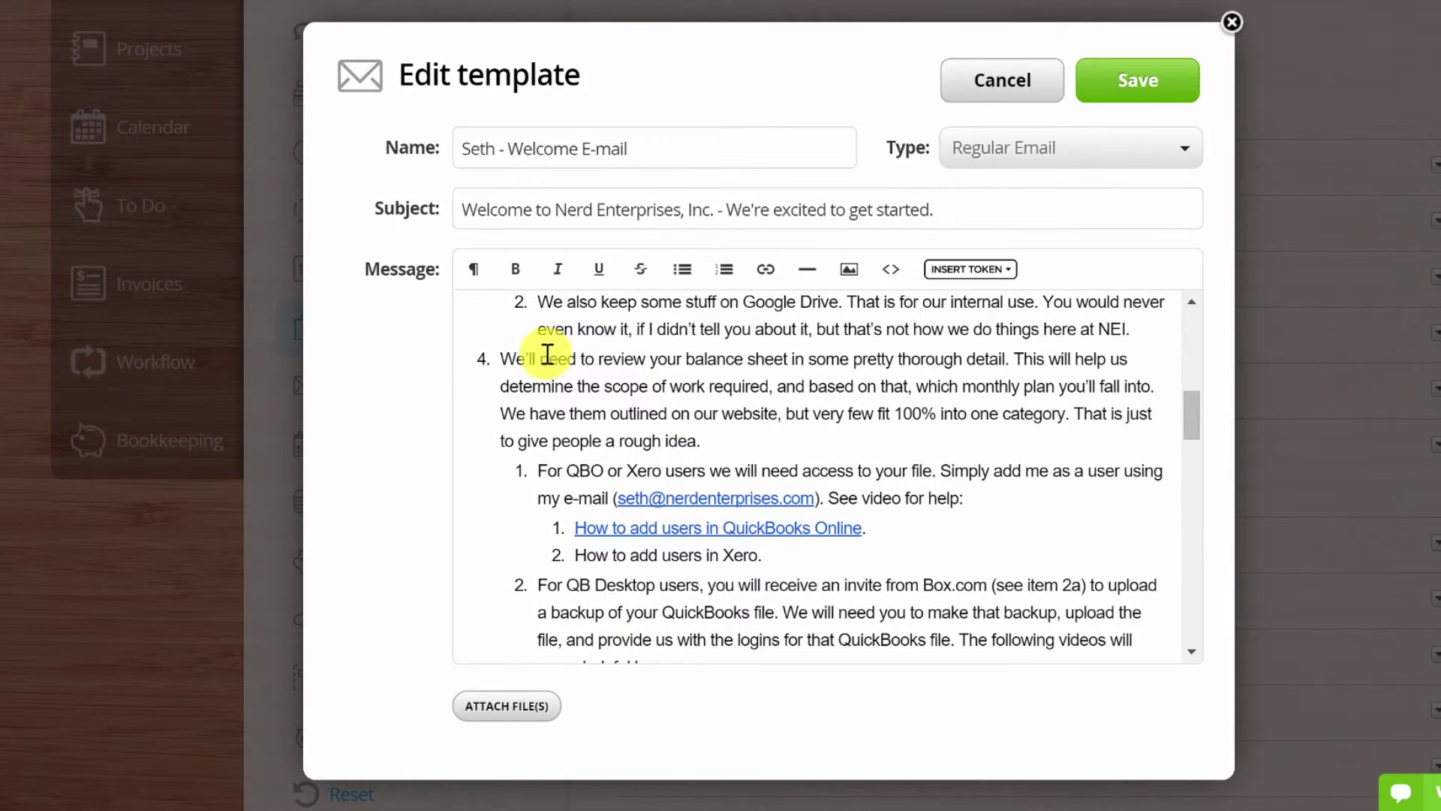
left_click(505, 359)
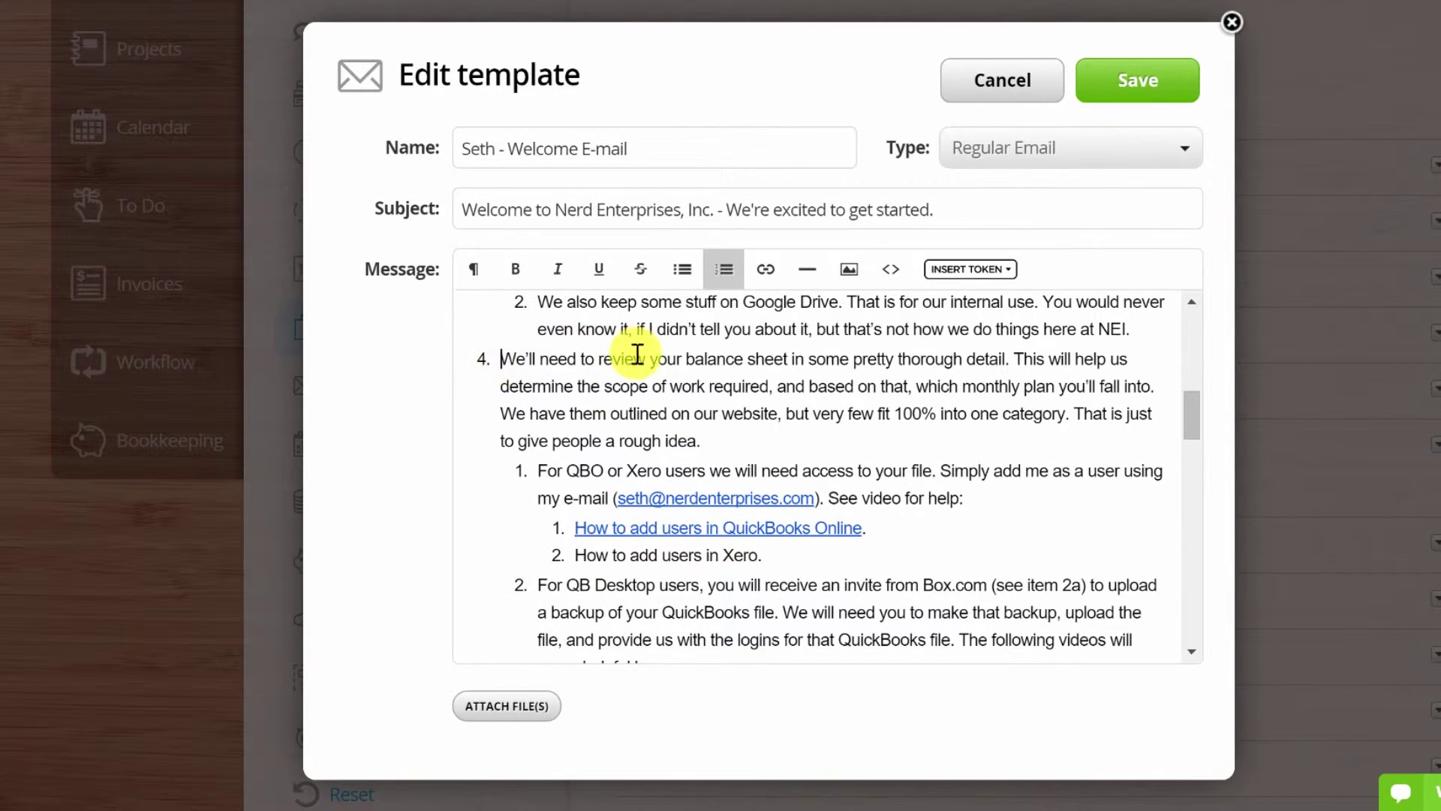
left_click_drag(505, 360, 842, 549)
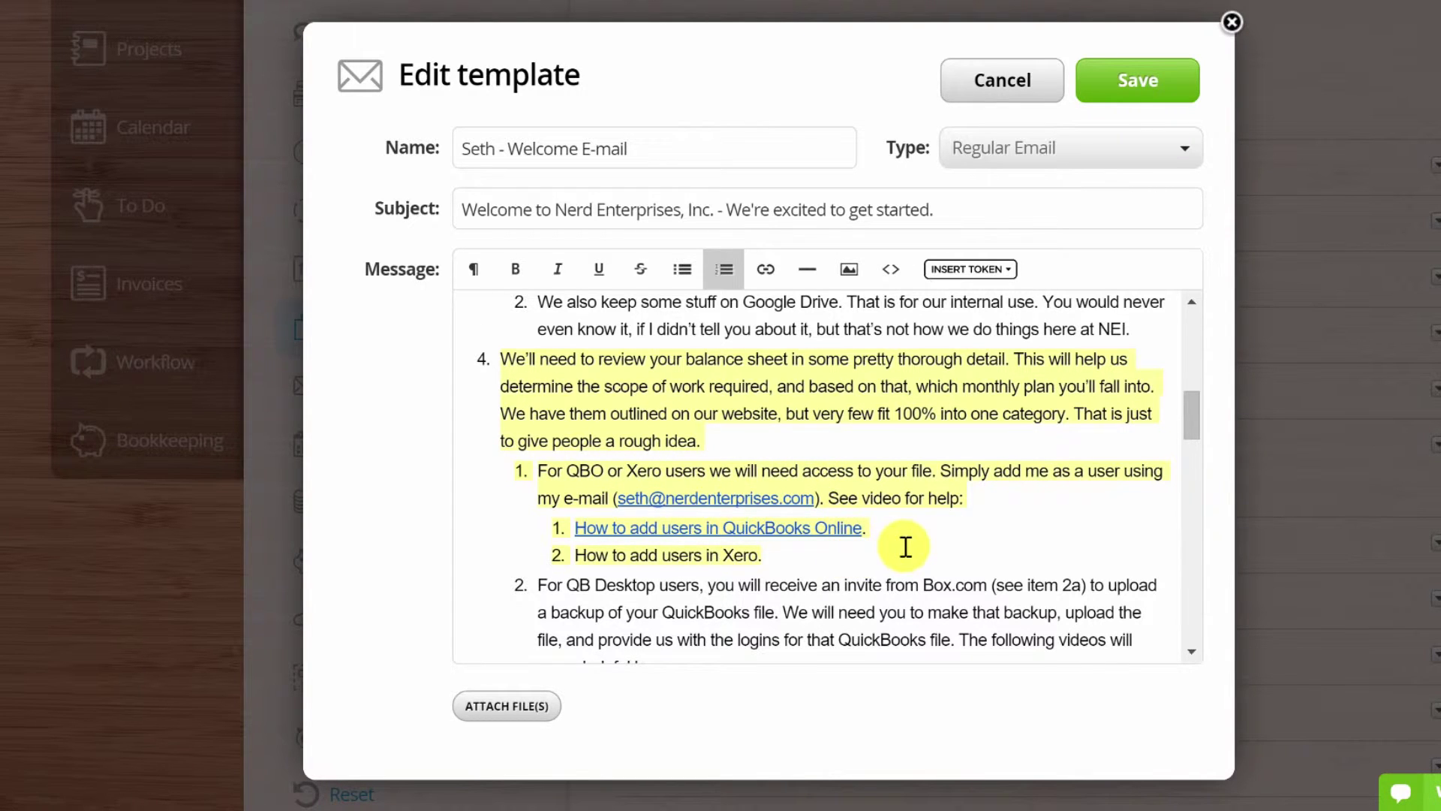
left_click(1002, 83)
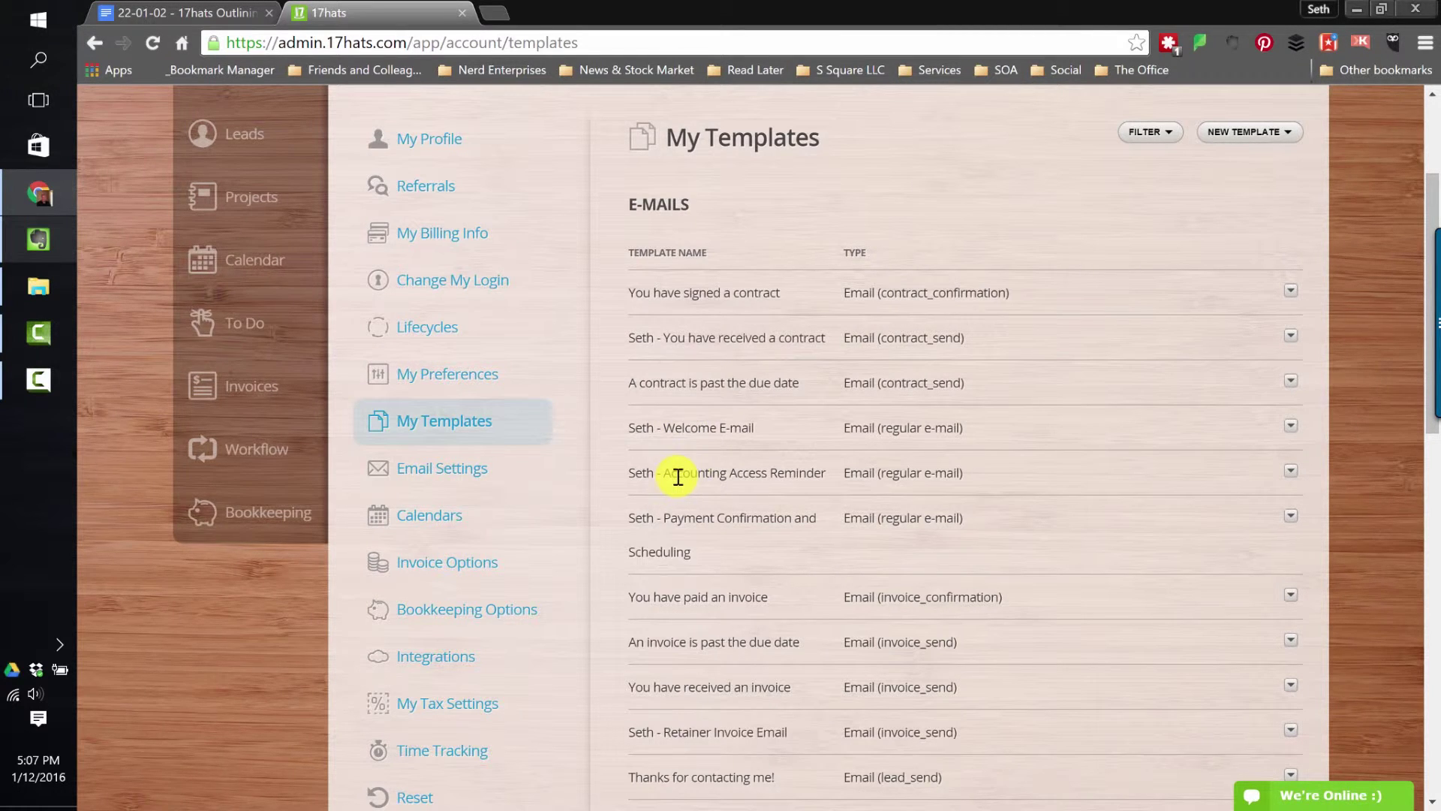
left_click(257, 449)
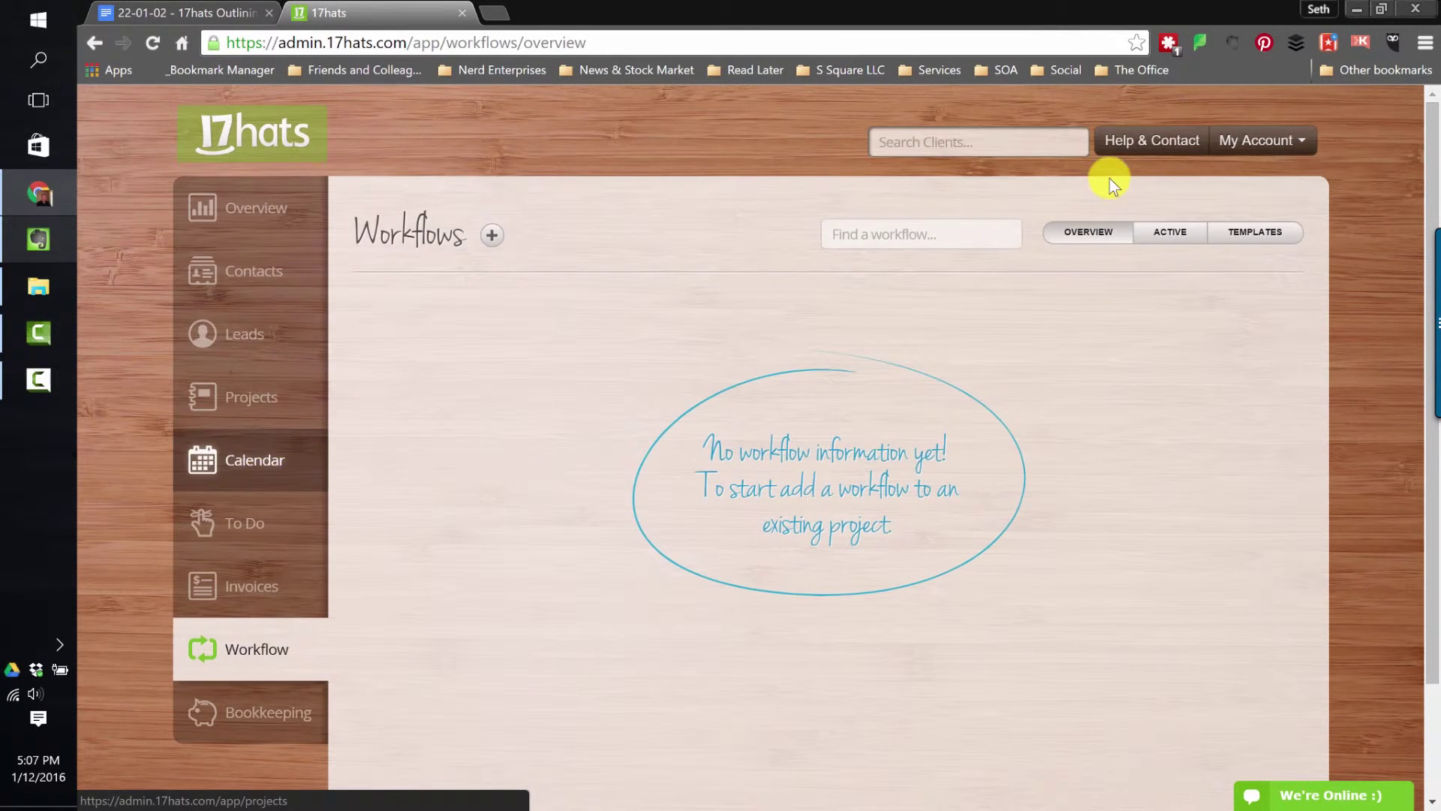
Add an action sending the Accounting Access Reminder template 1 day after the previous item.
left_click(1253, 232)
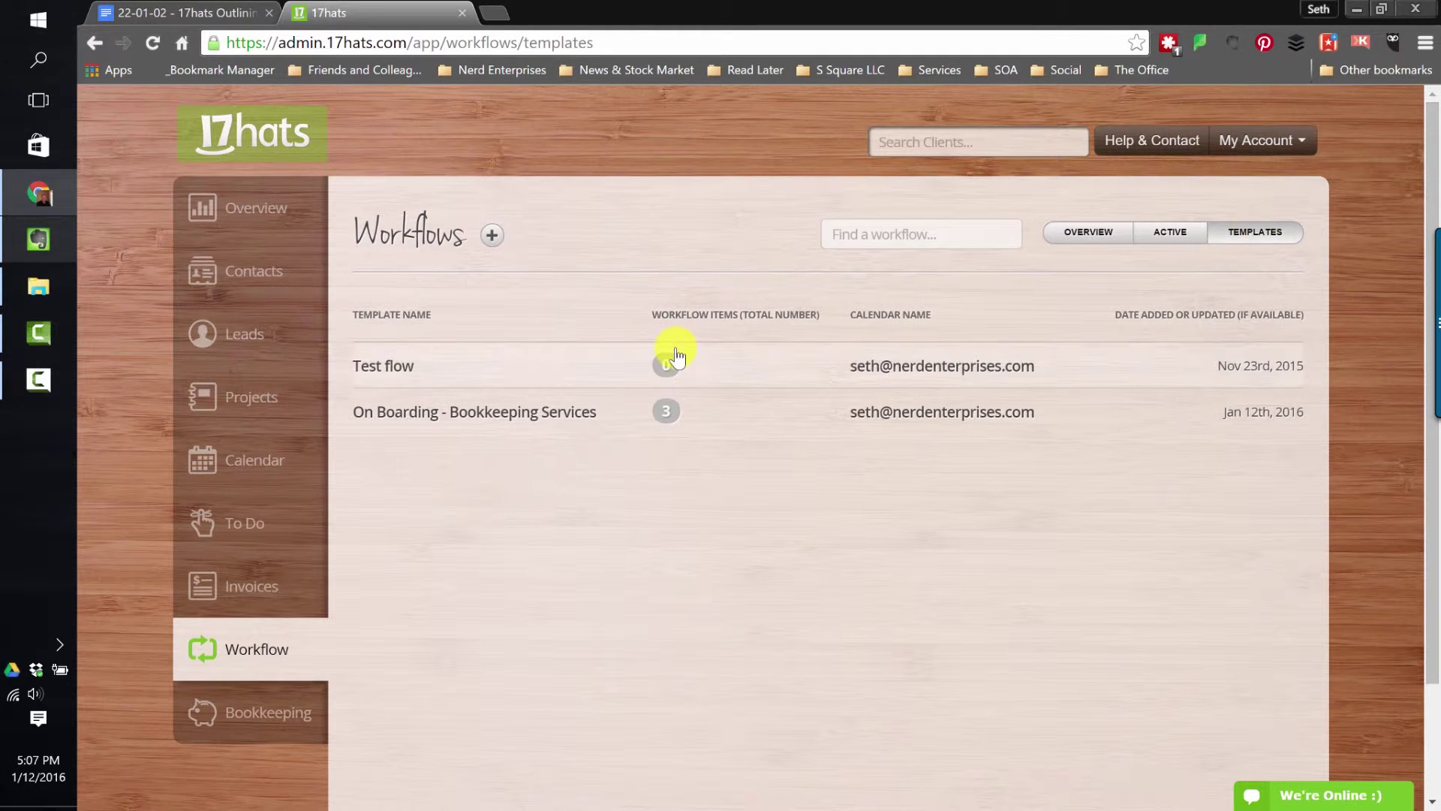
left_click(466, 412)
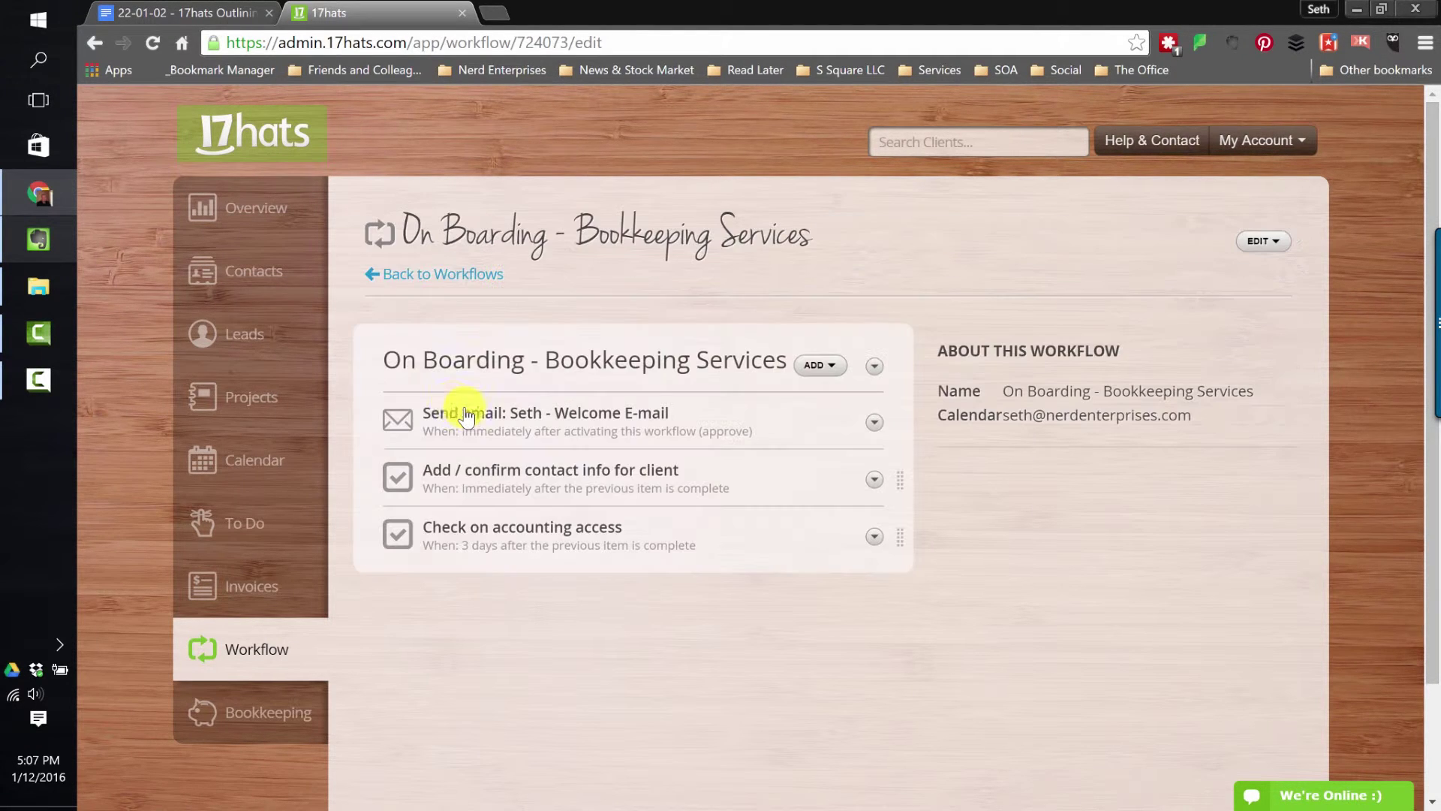
left_click(826, 365)
left_click(583, 456)
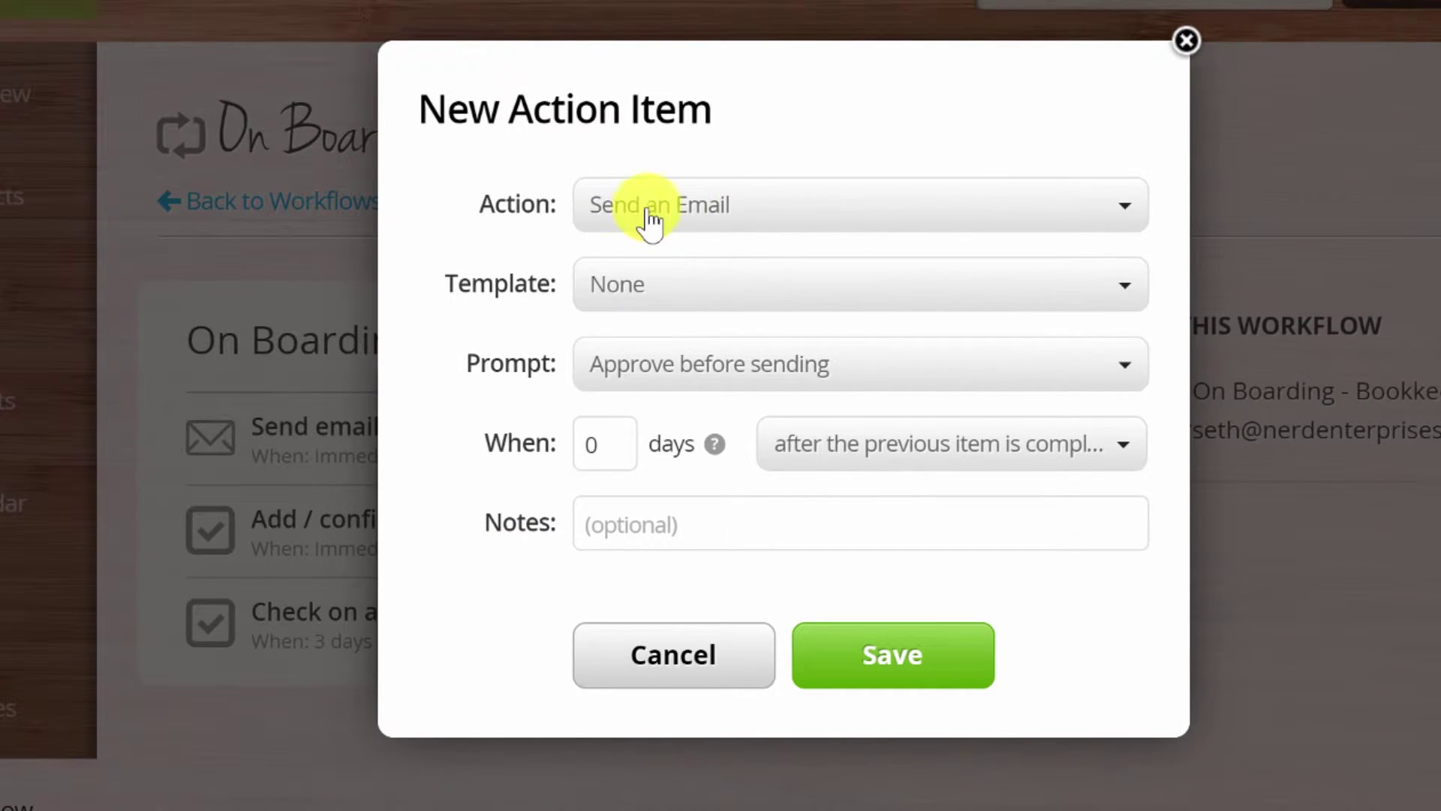
left_click(642, 289)
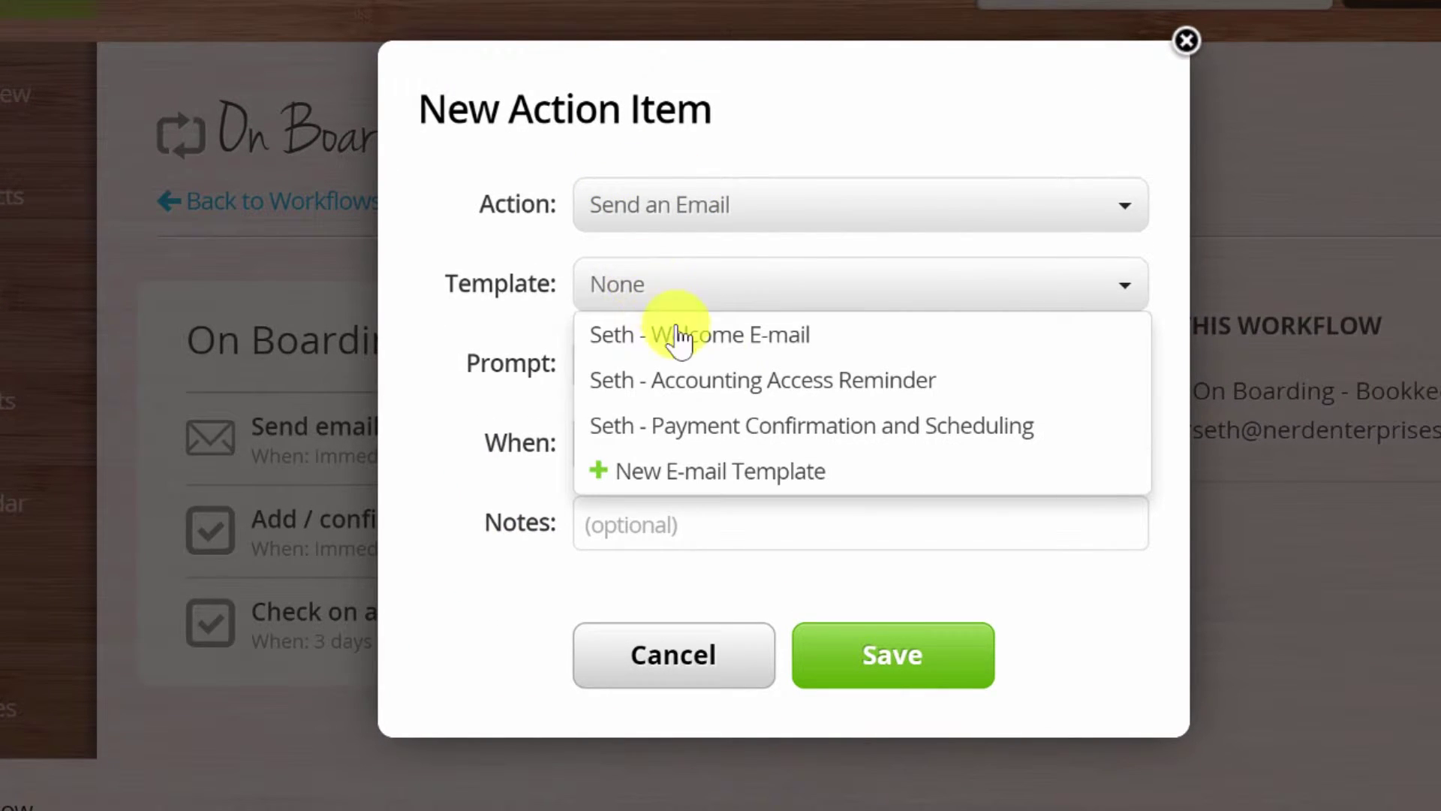
left_click(772, 381)
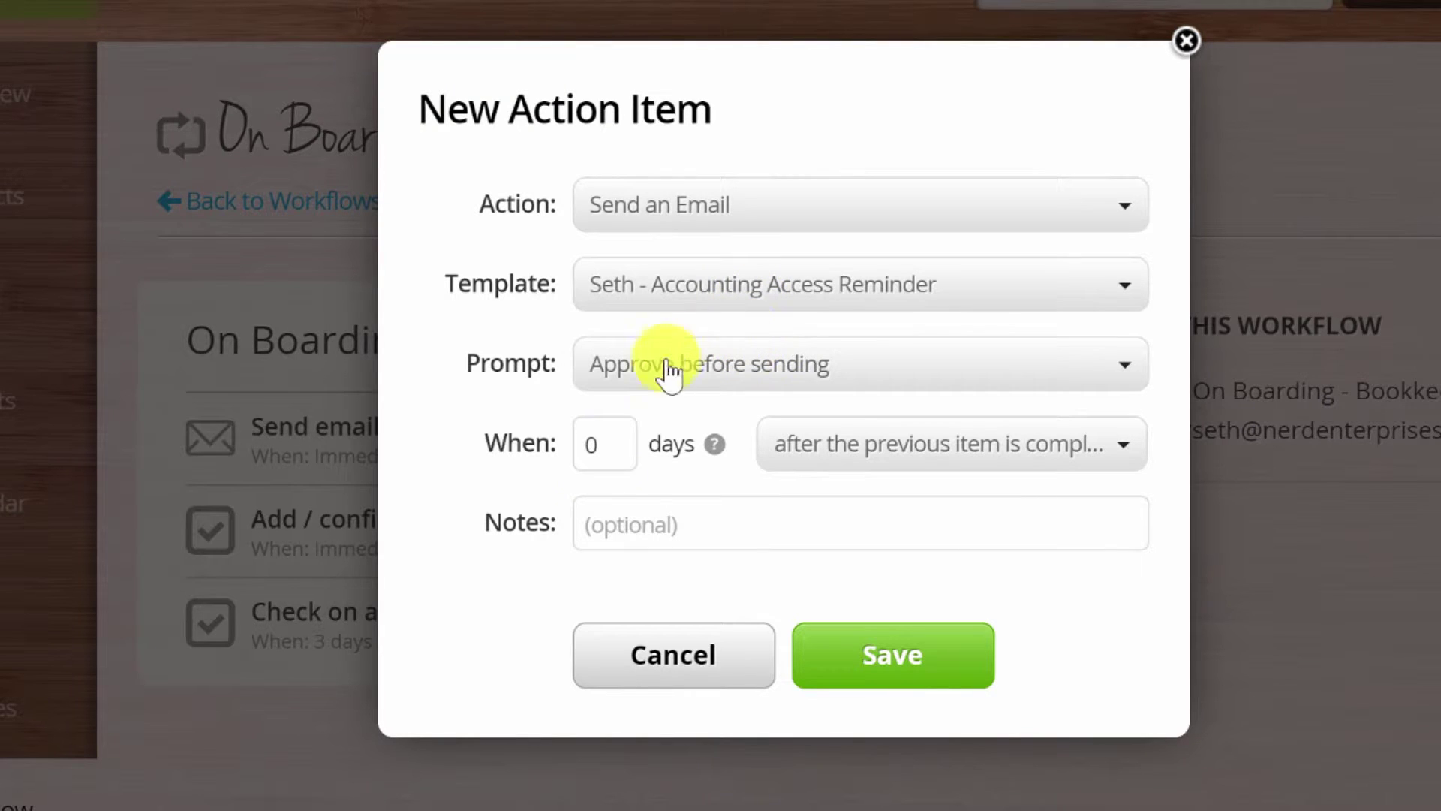
double_click(608, 444)
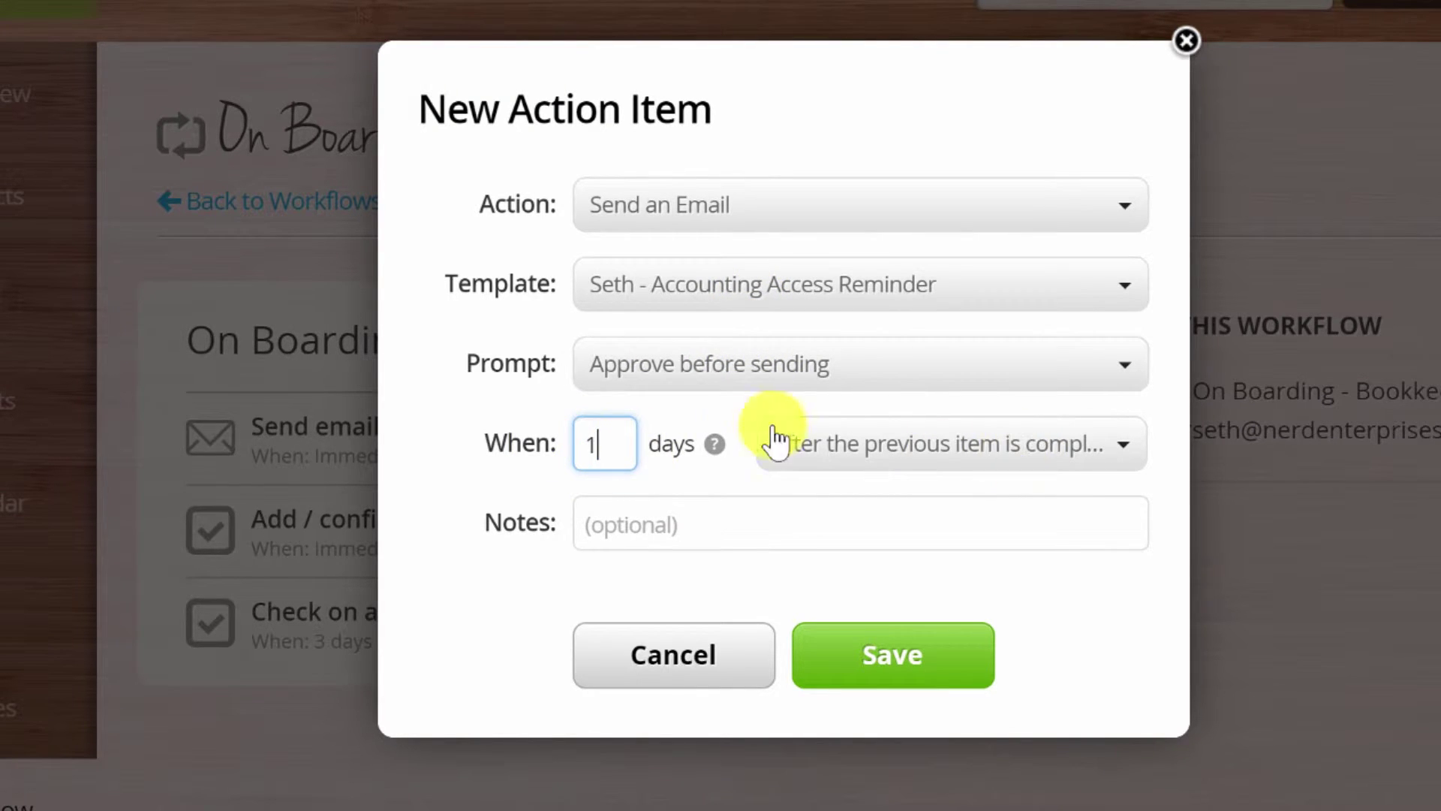
left_click(885, 668)
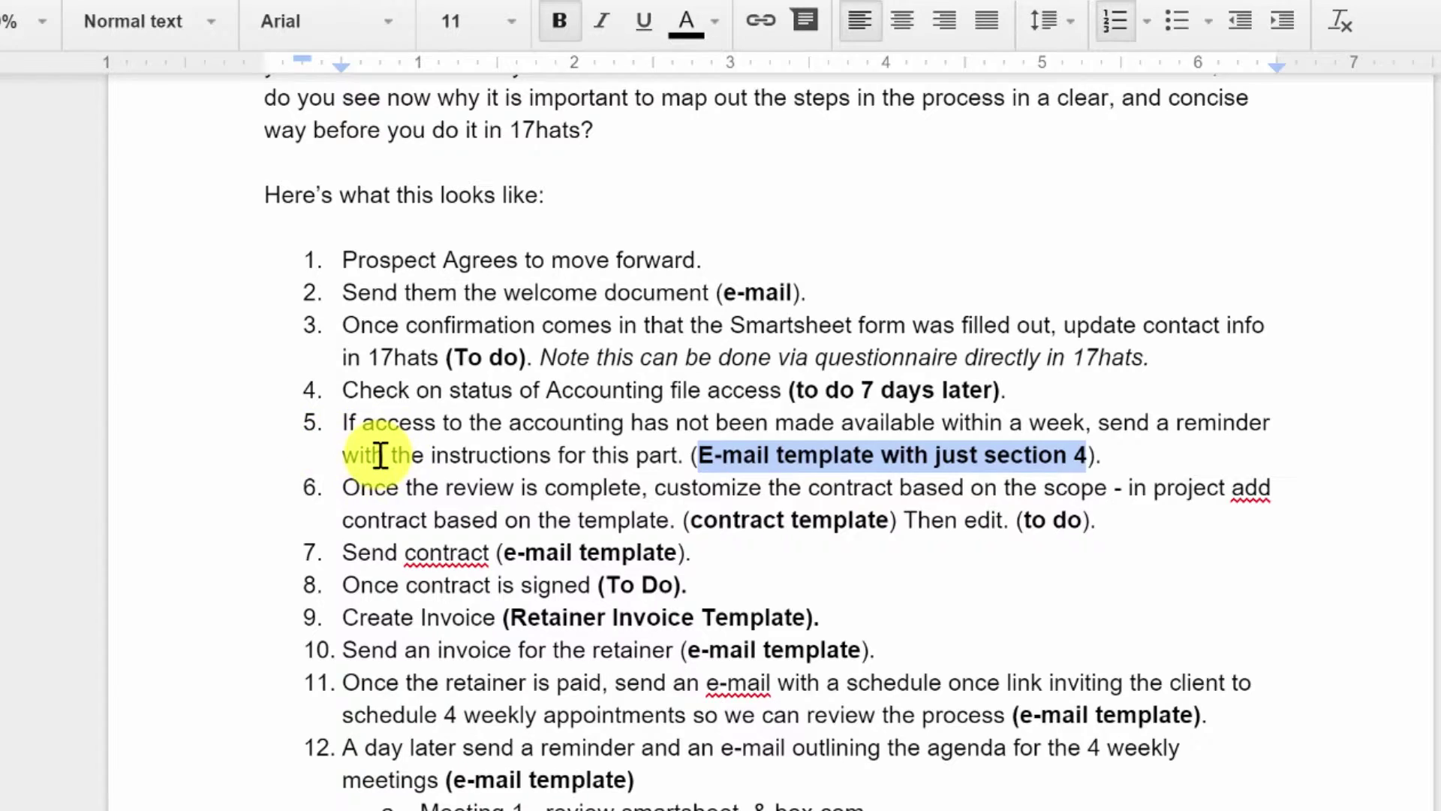
left_click(344, 488)
scroll(472, 484, "down", 2)
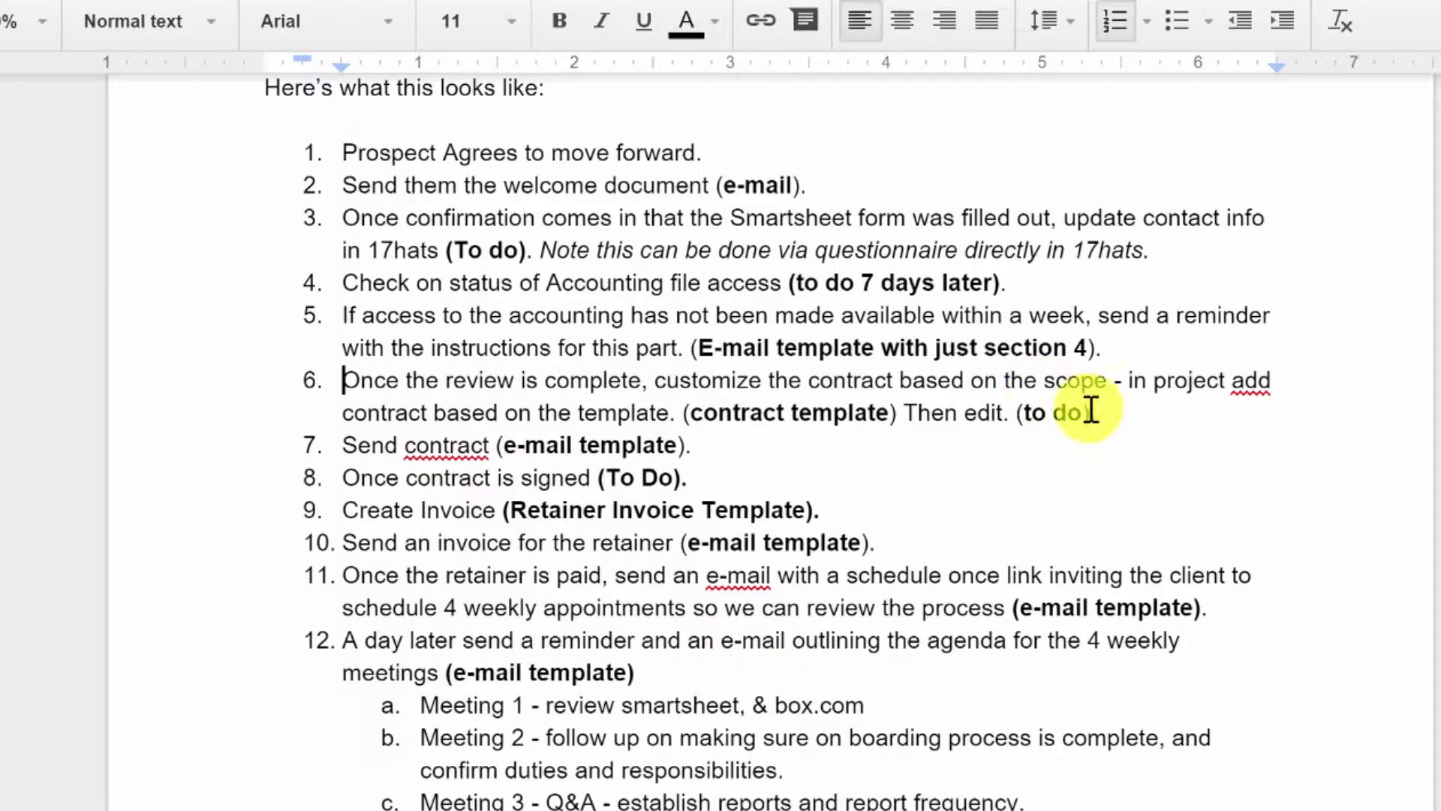
left_click(474, 413)
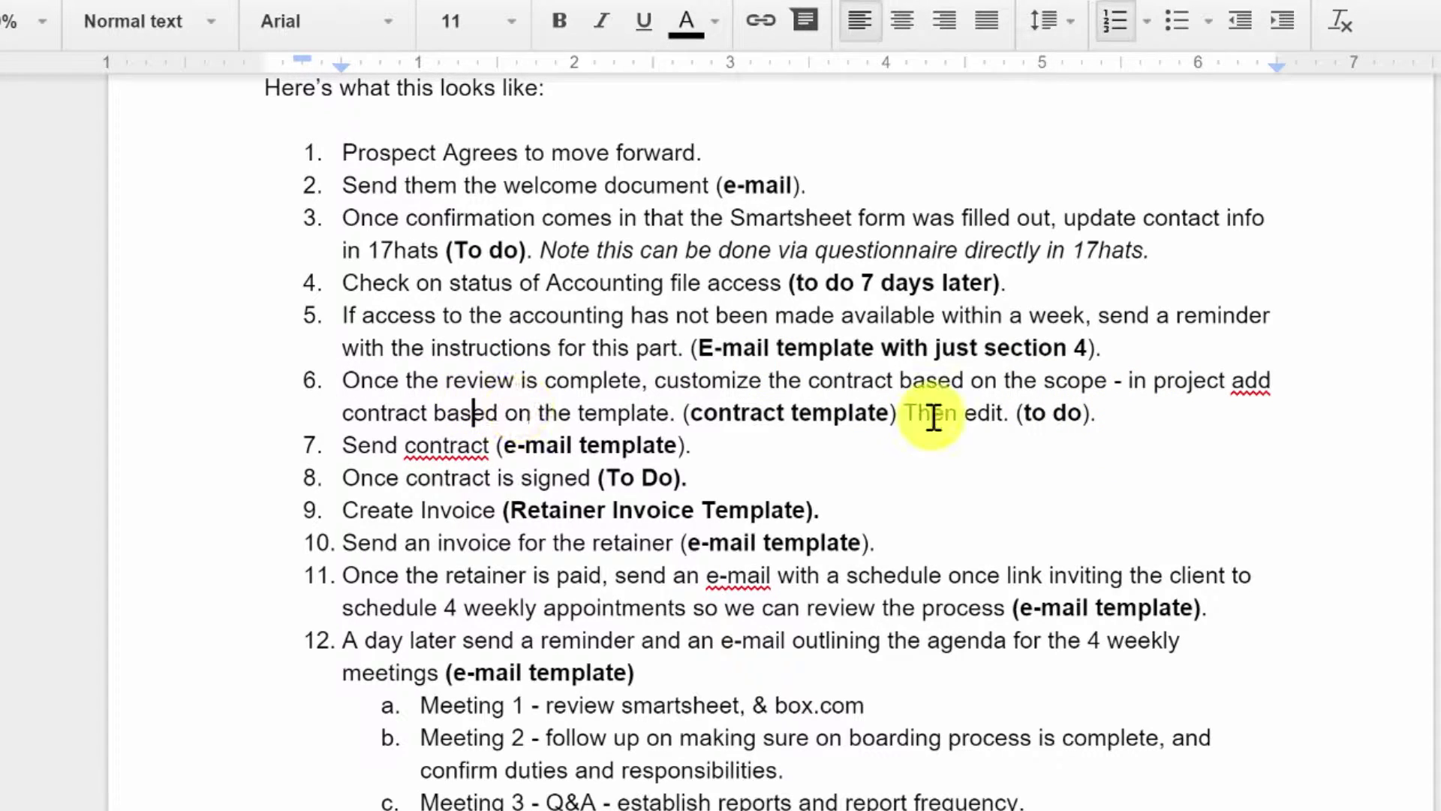
left_click(772, 412)
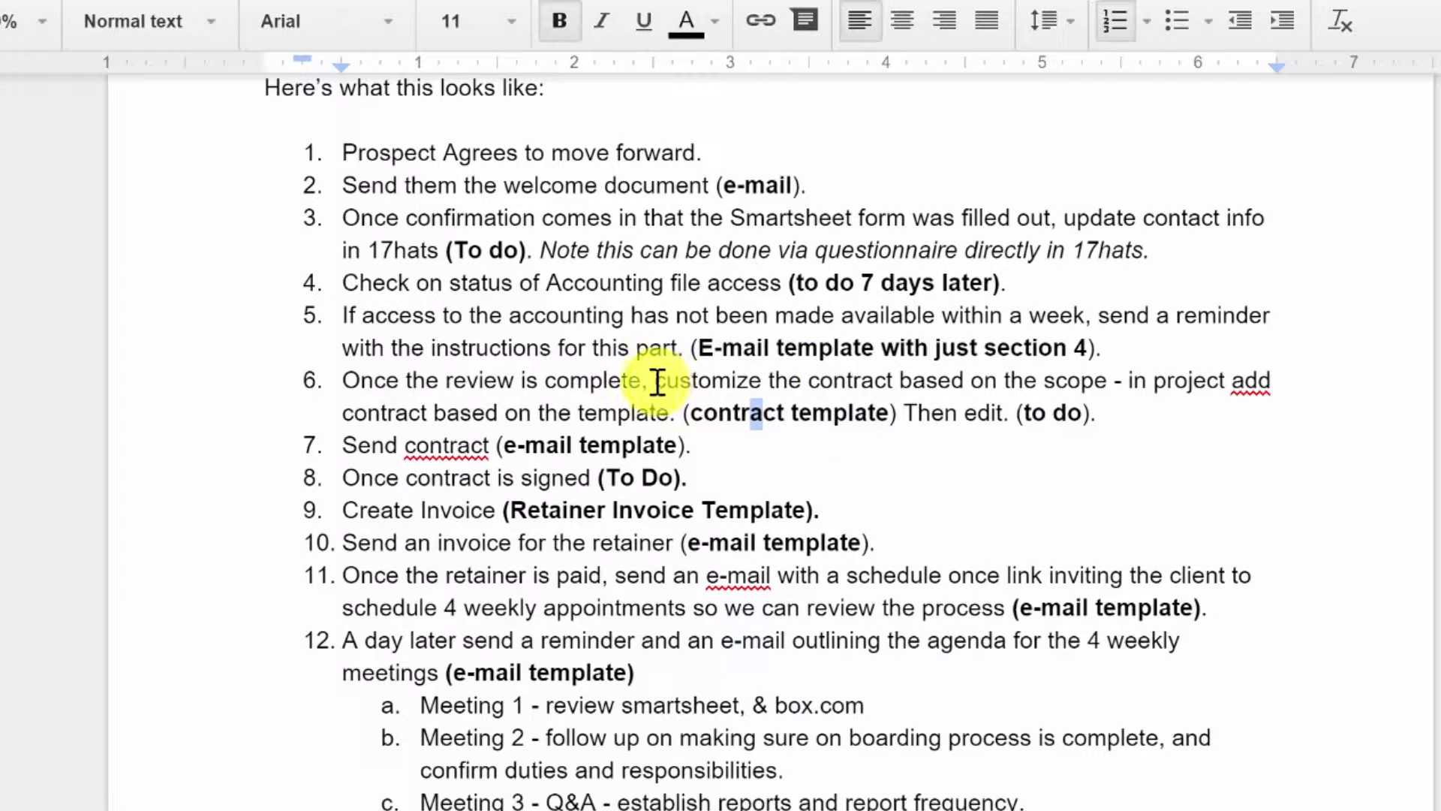
left_click_drag(655, 381, 861, 380)
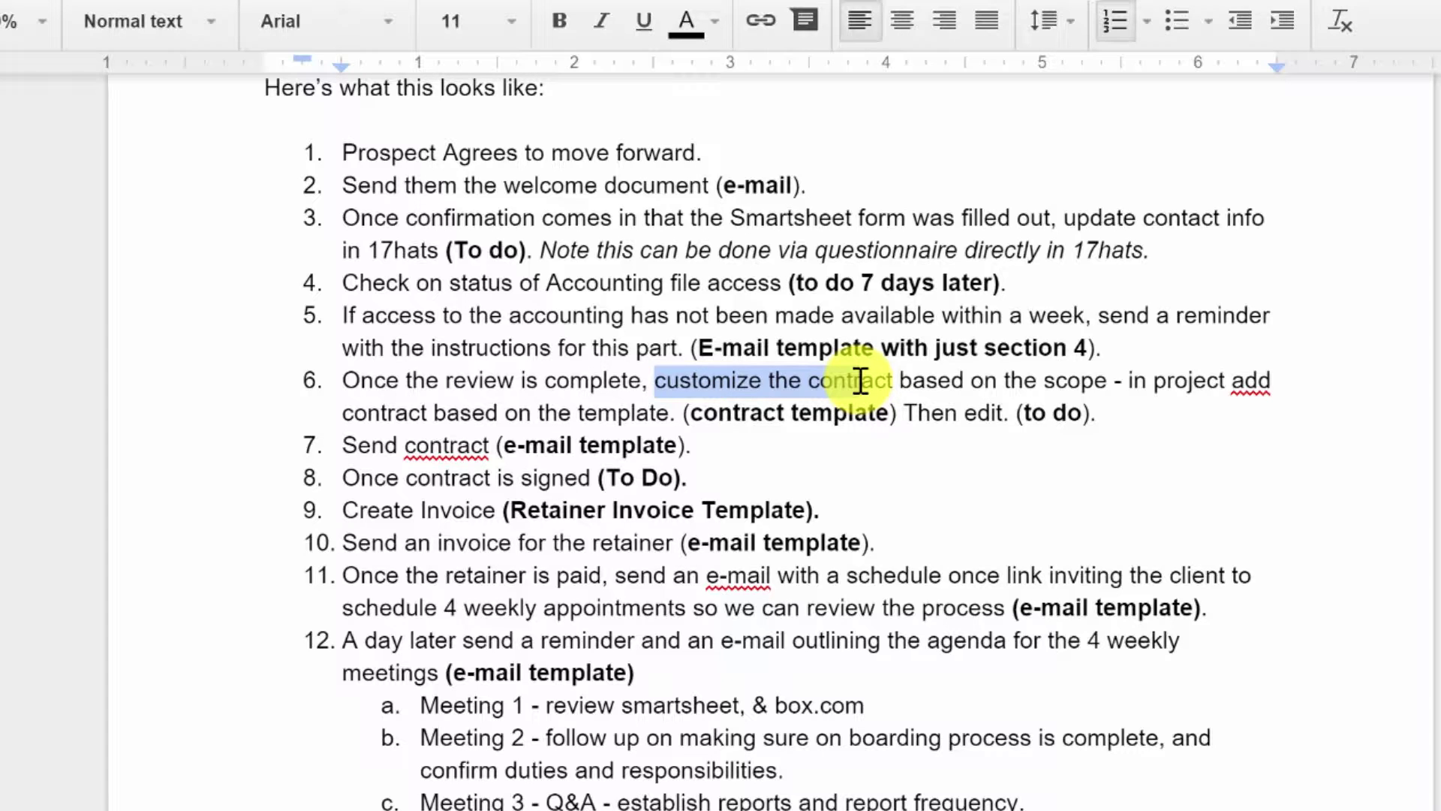
left_click(760, 381)
left_click_drag(654, 381, 822, 381)
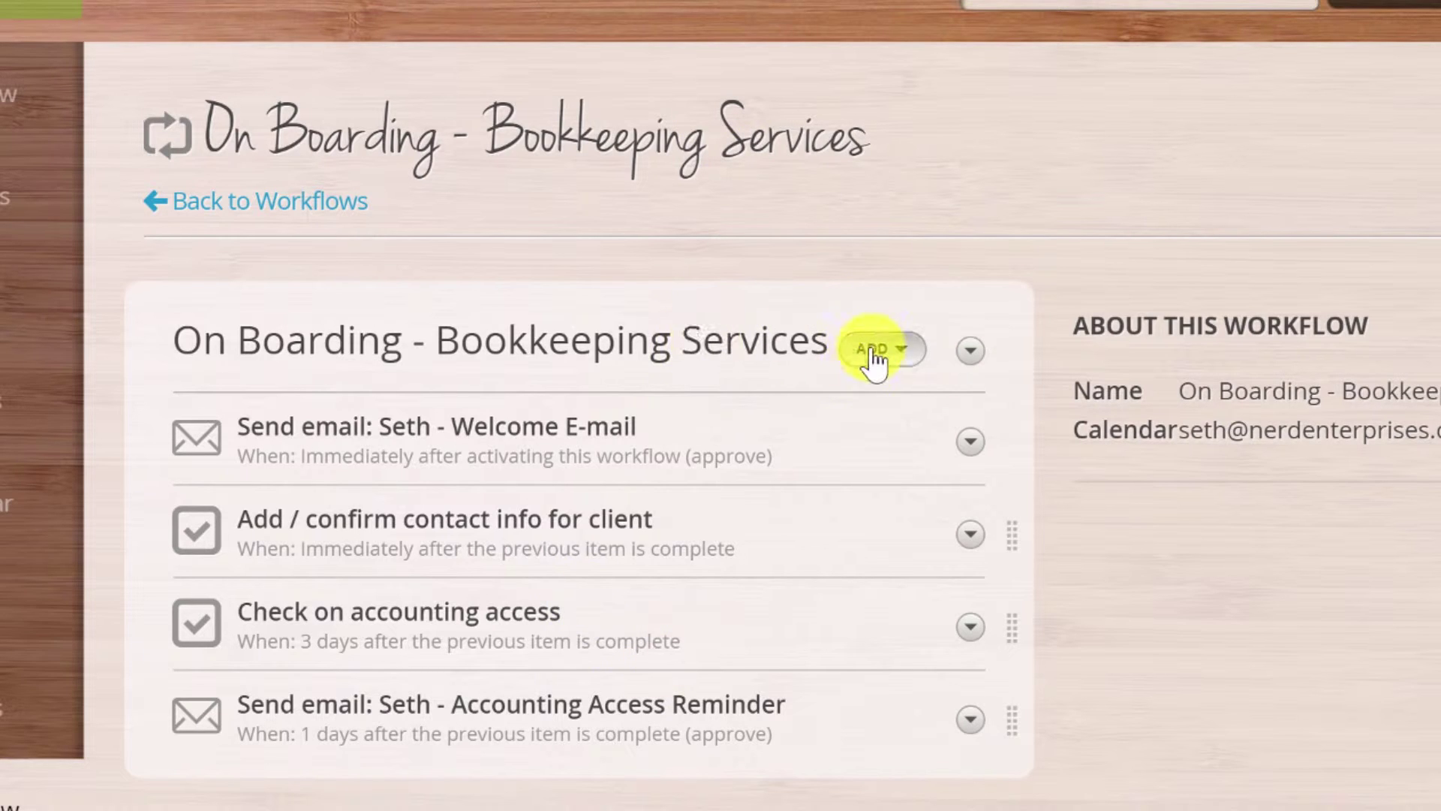
Add a Send a Contract action using the Client Service Agreement template and 'You have received a contract' email.
left_click(871, 350)
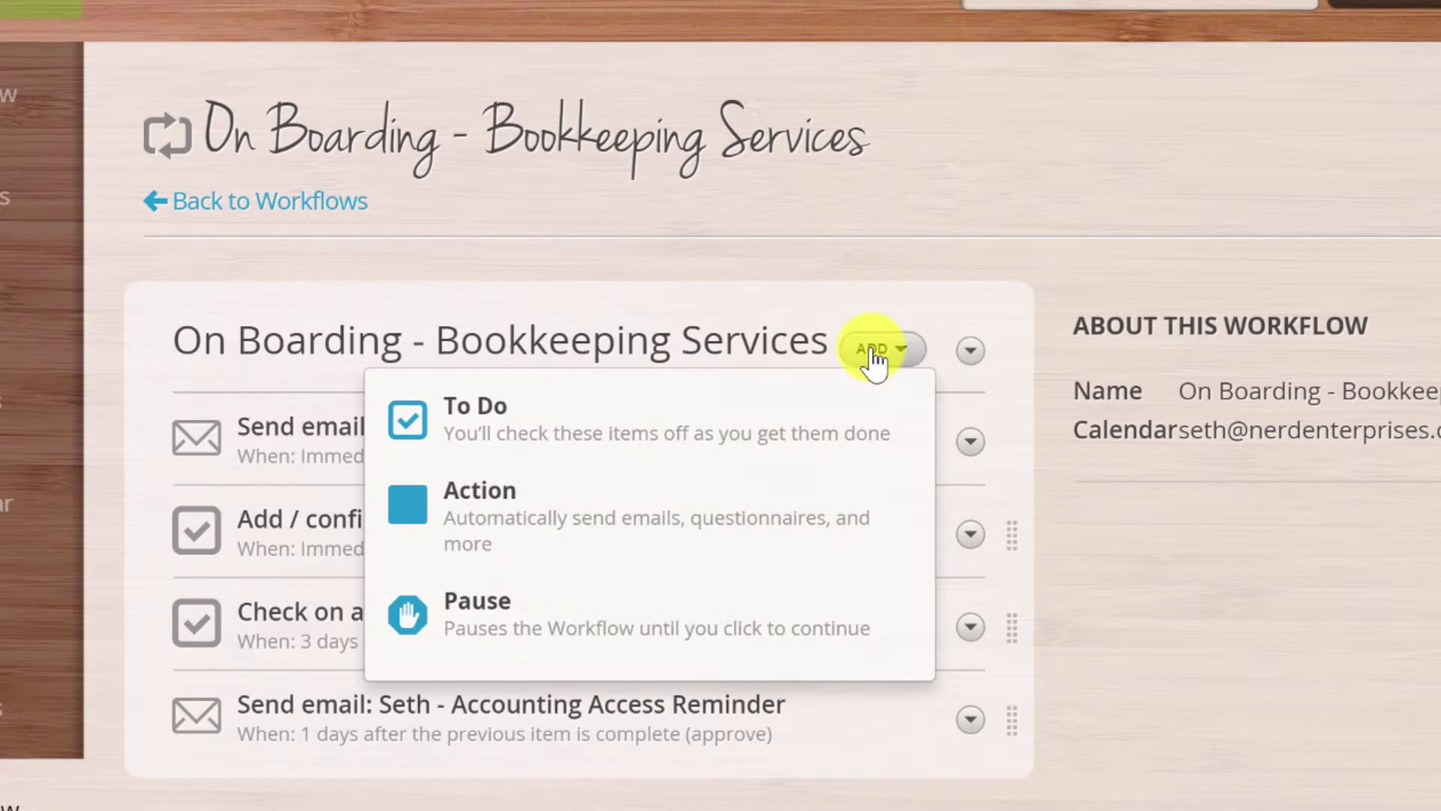
left_click(514, 536)
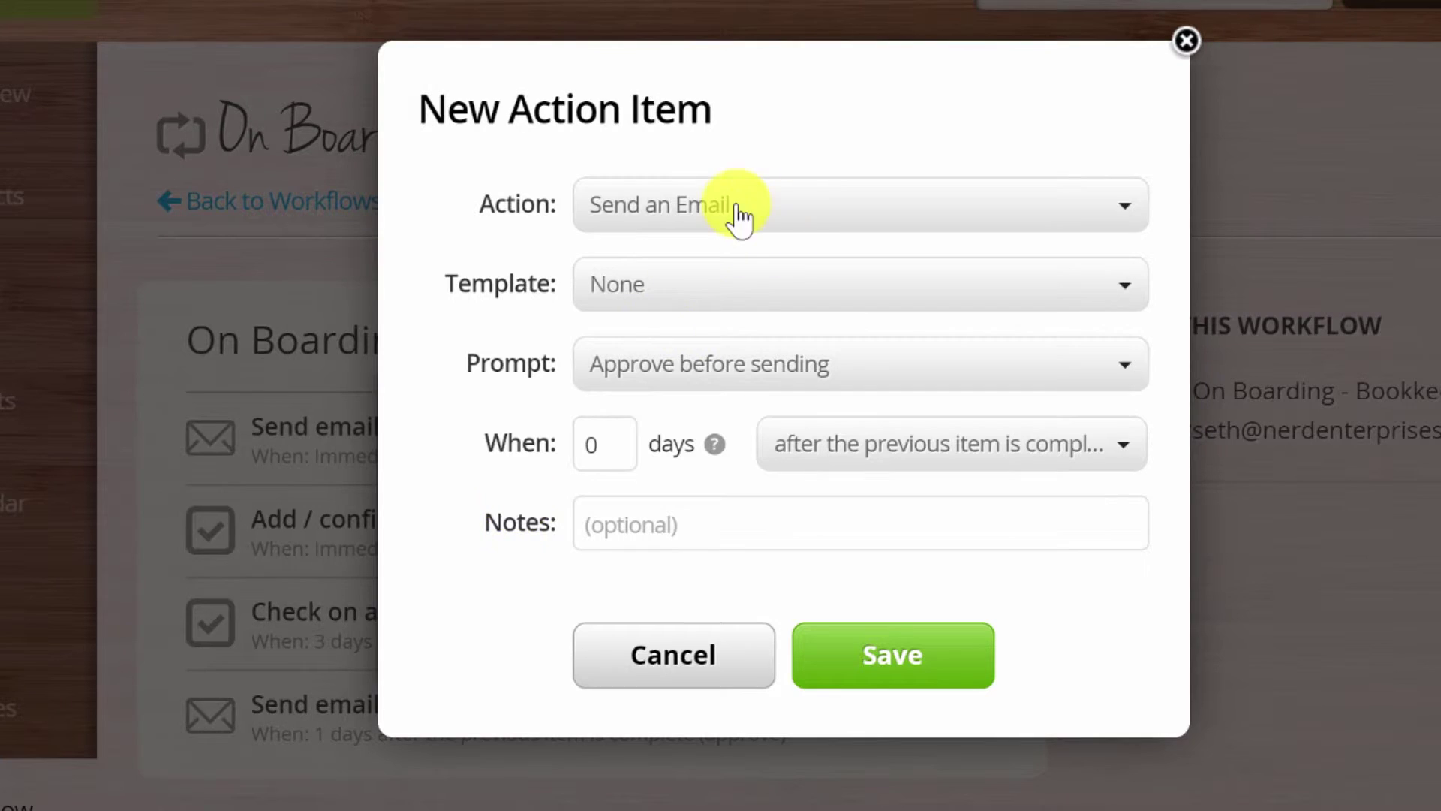
left_click(725, 293)
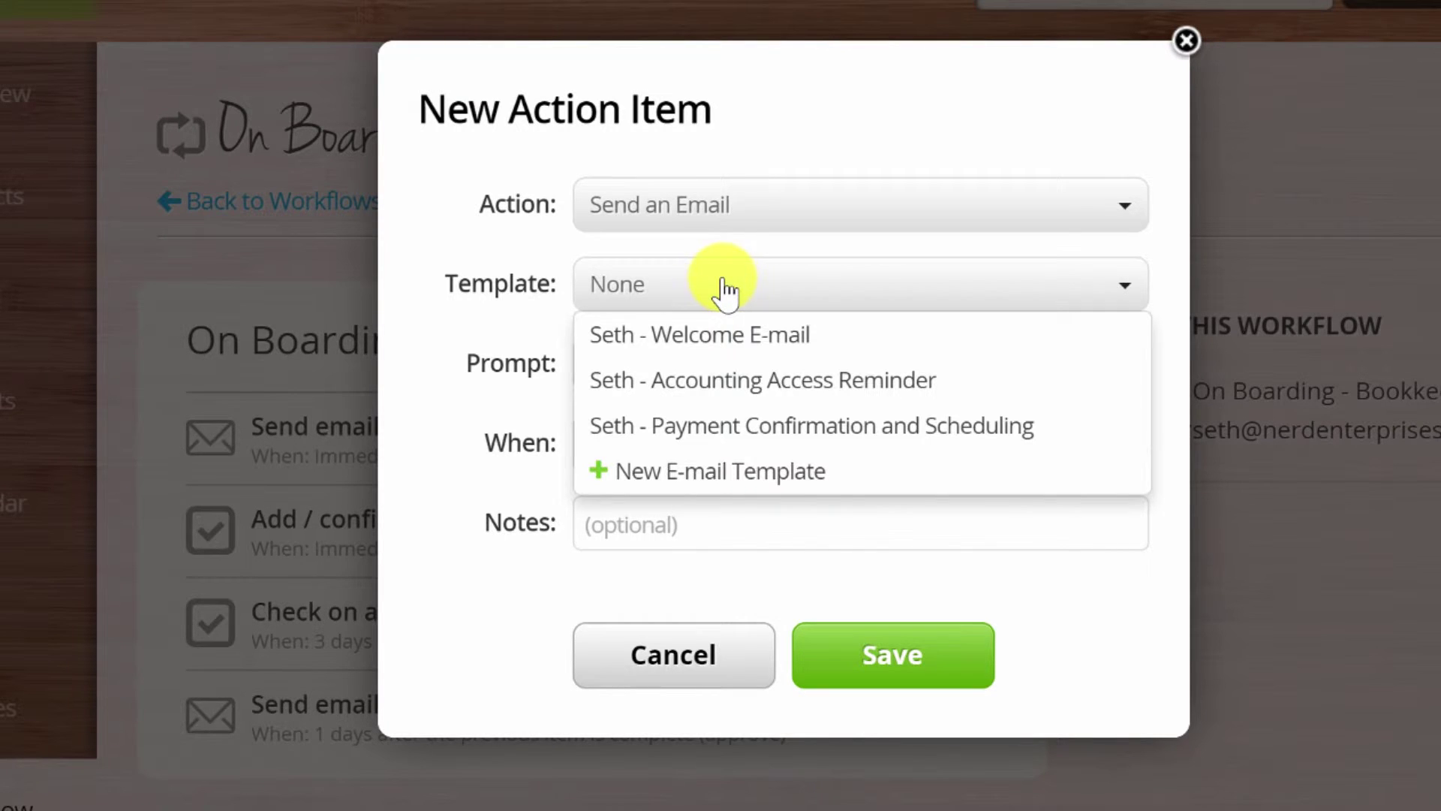
left_click(725, 291)
left_click(728, 221)
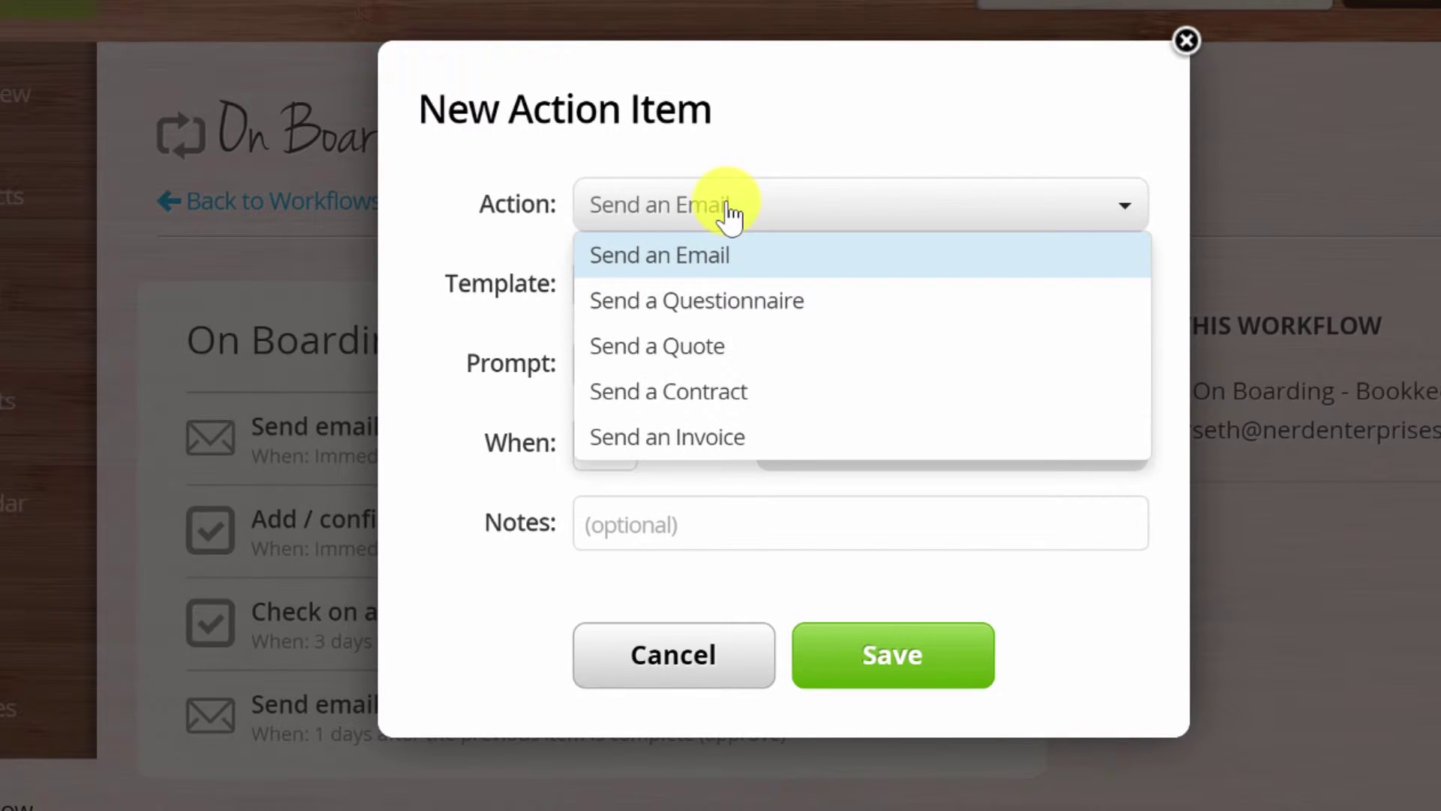
left_click(725, 393)
left_click(657, 295)
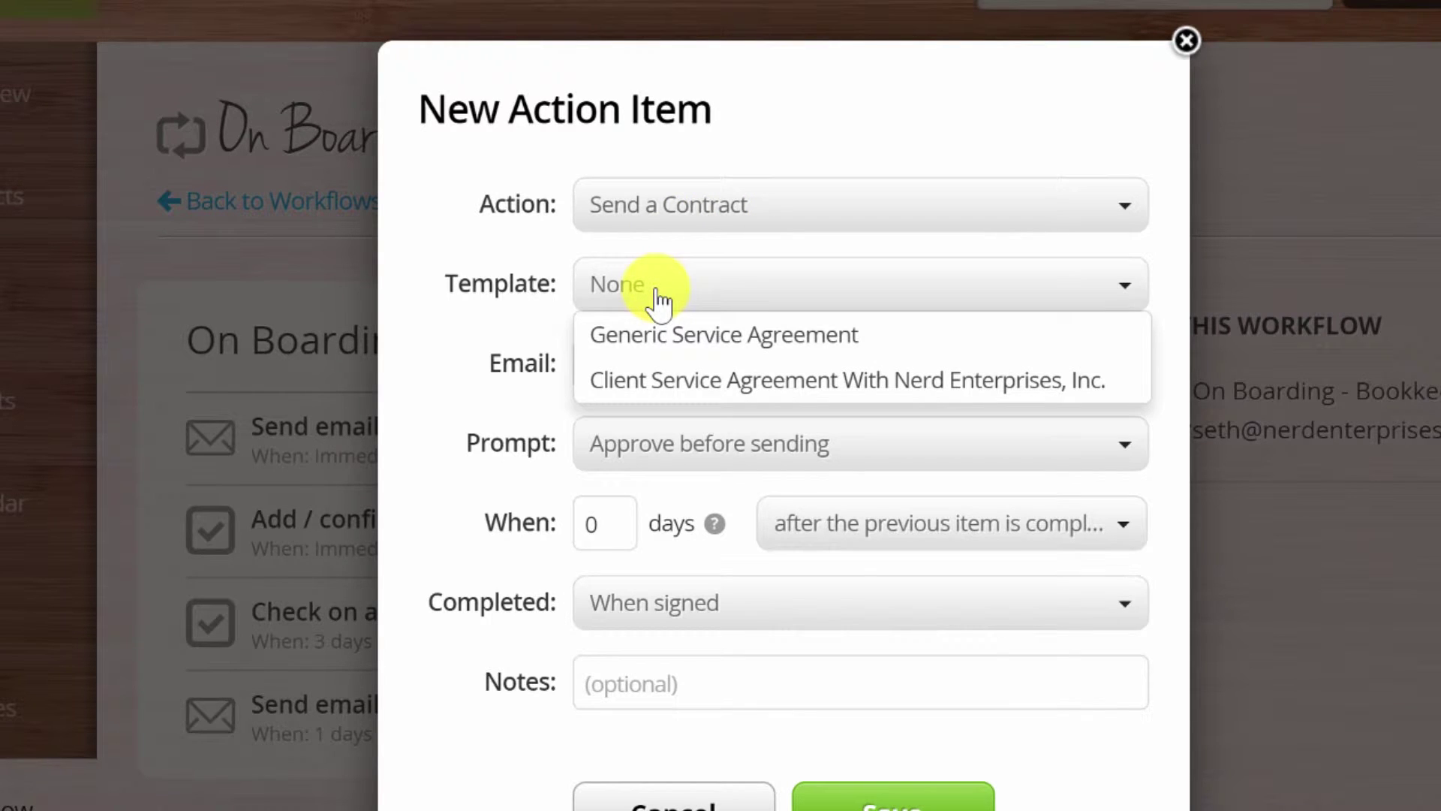
left_click(941, 396)
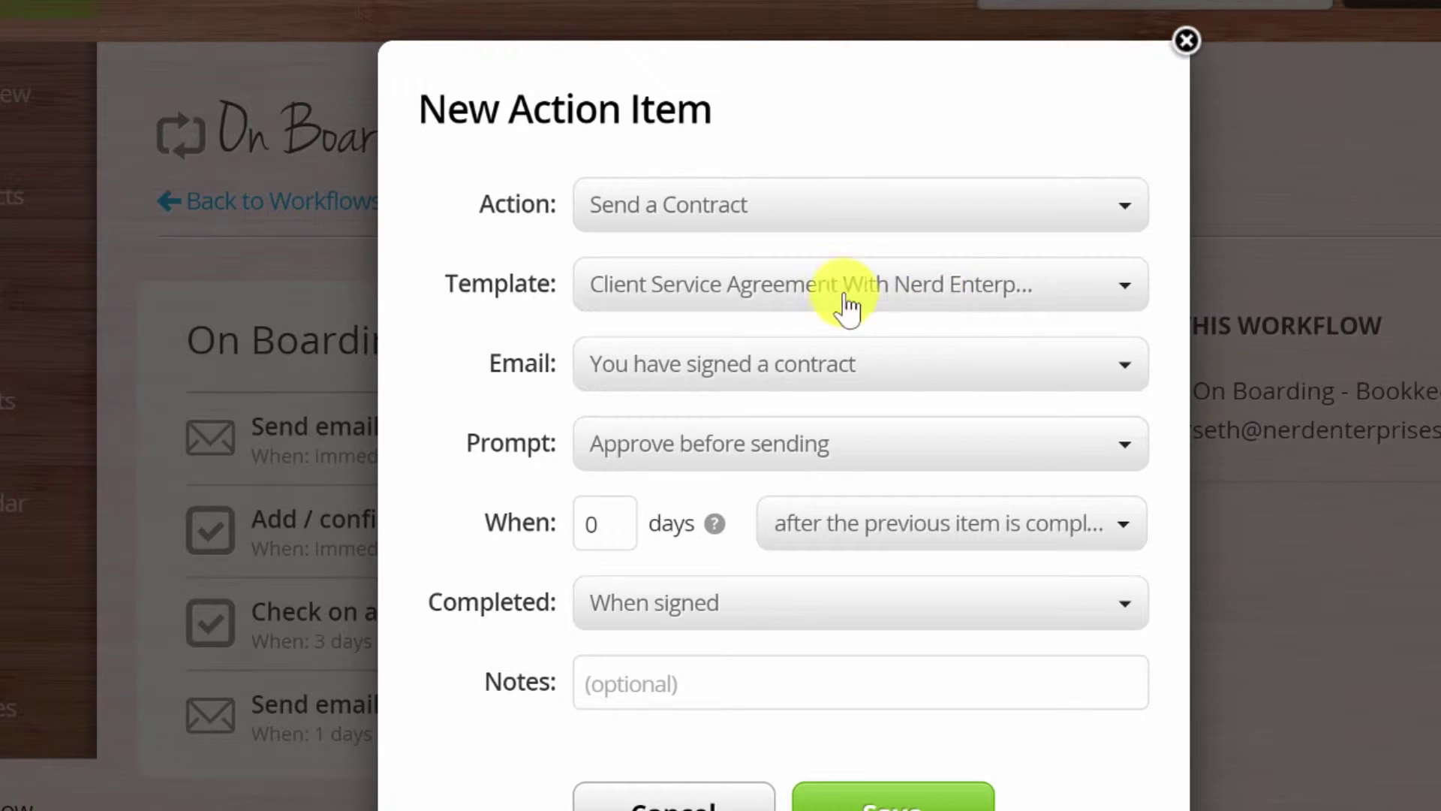
left_click(854, 380)
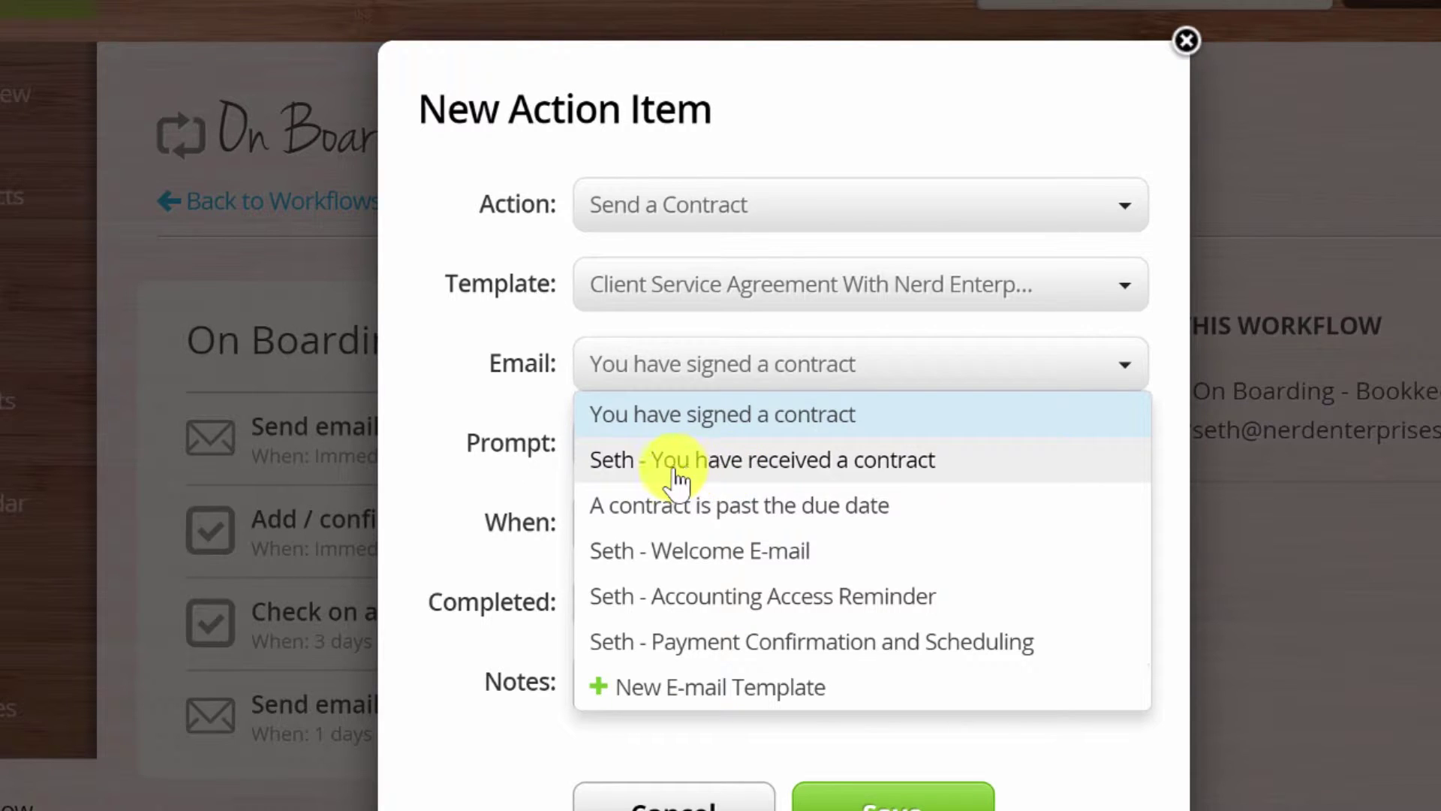
left_click(799, 470)
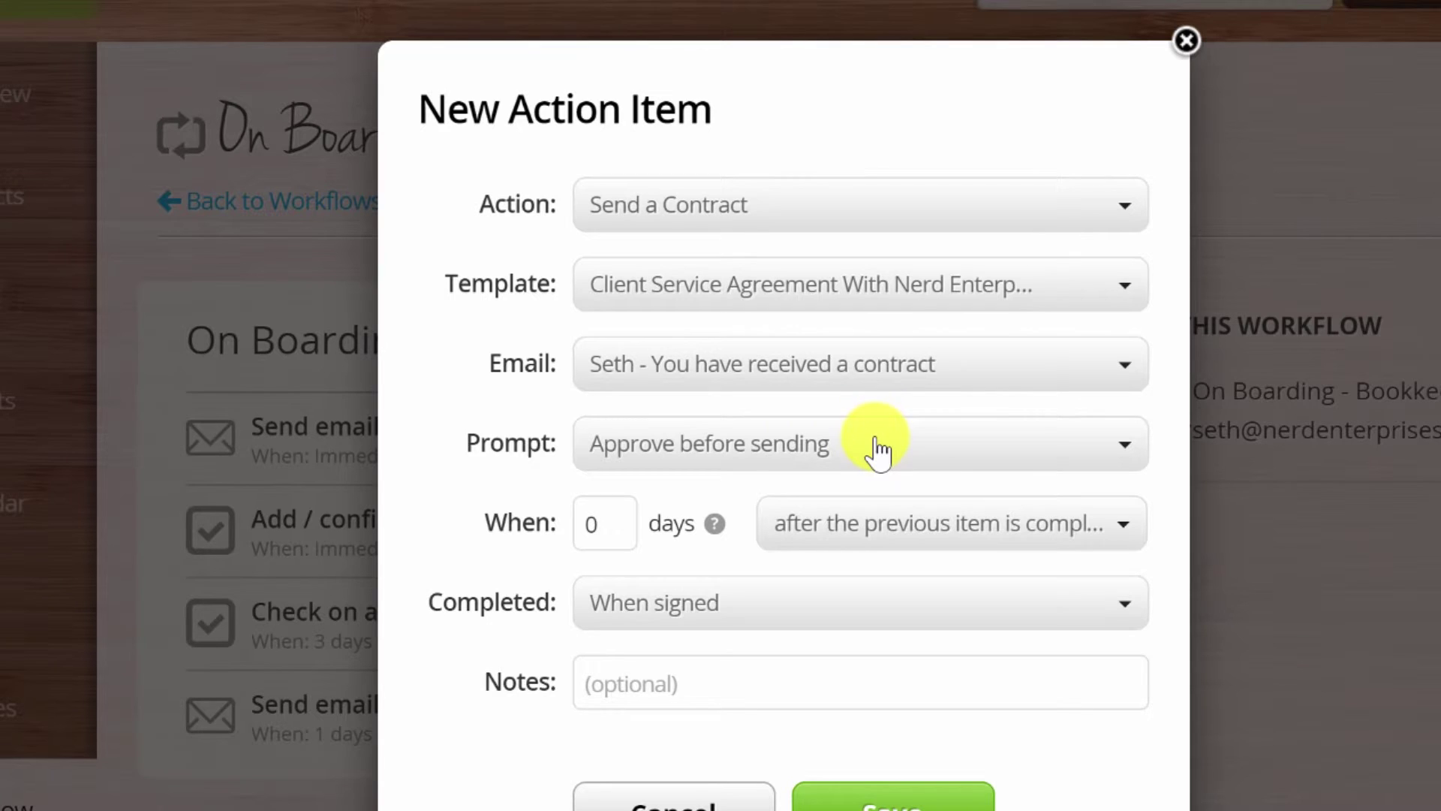
Set the contract to send 1 day later, complete when signed, and save the step.
double_click(605, 524)
type("1")
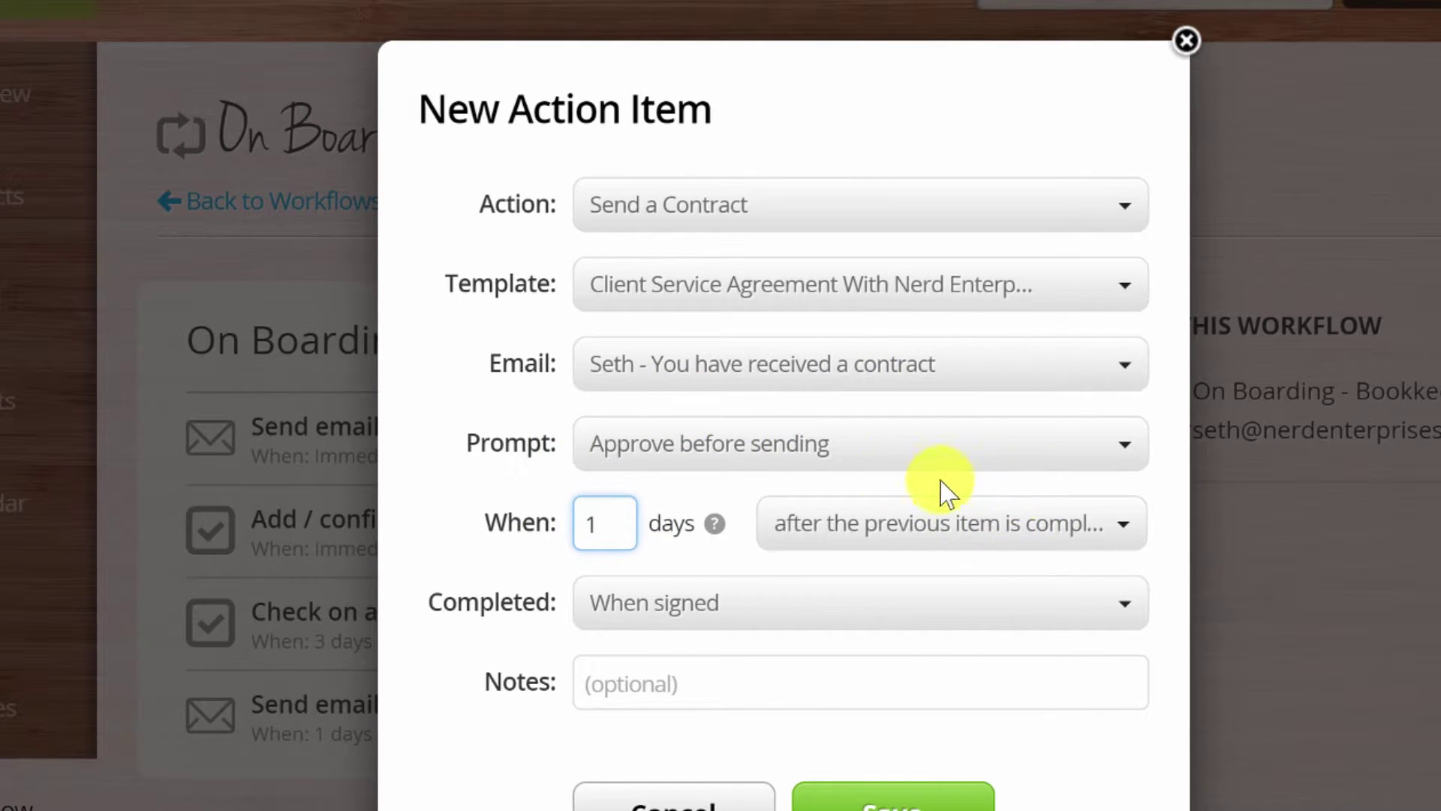
left_click(718, 612)
left_click(718, 612)
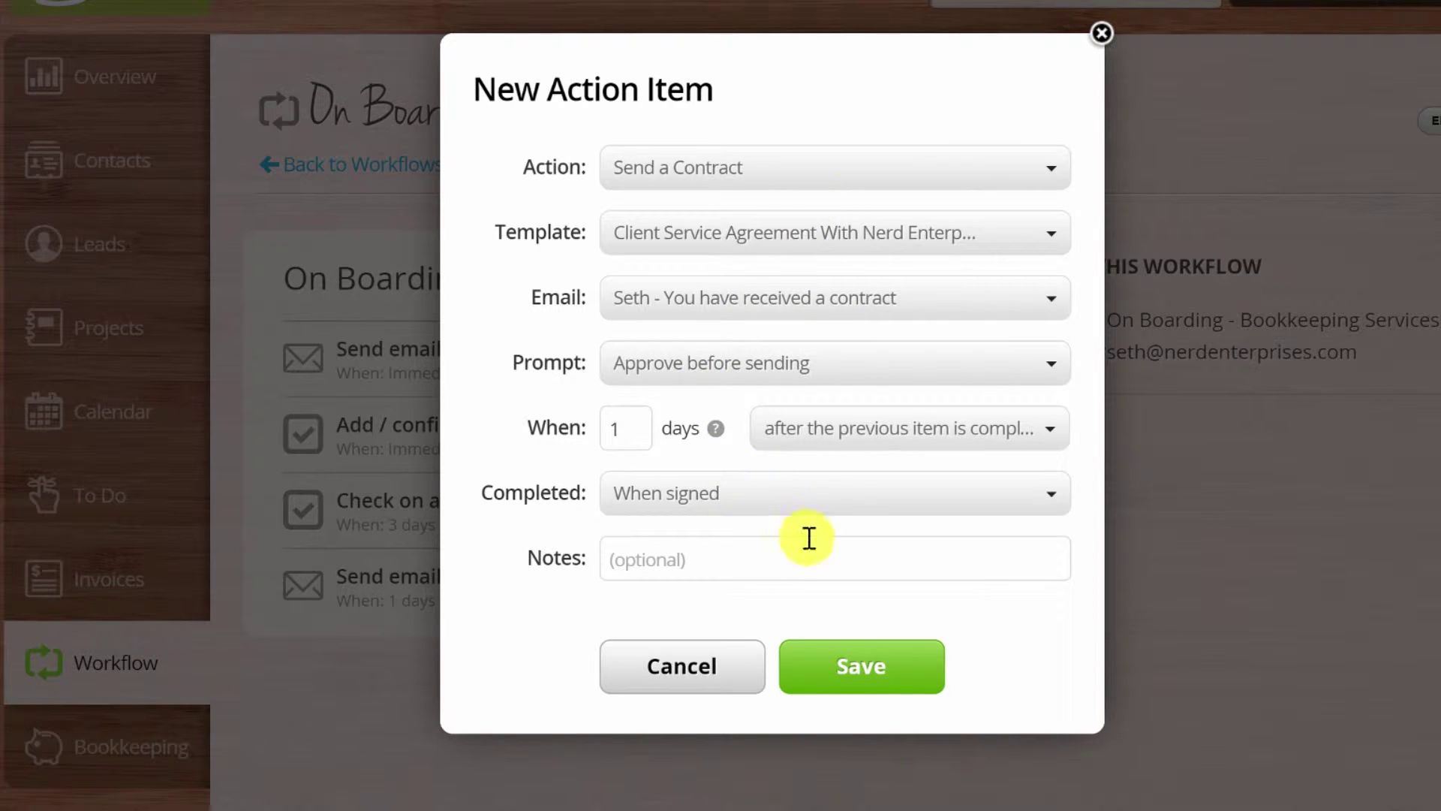
left_click(848, 670)
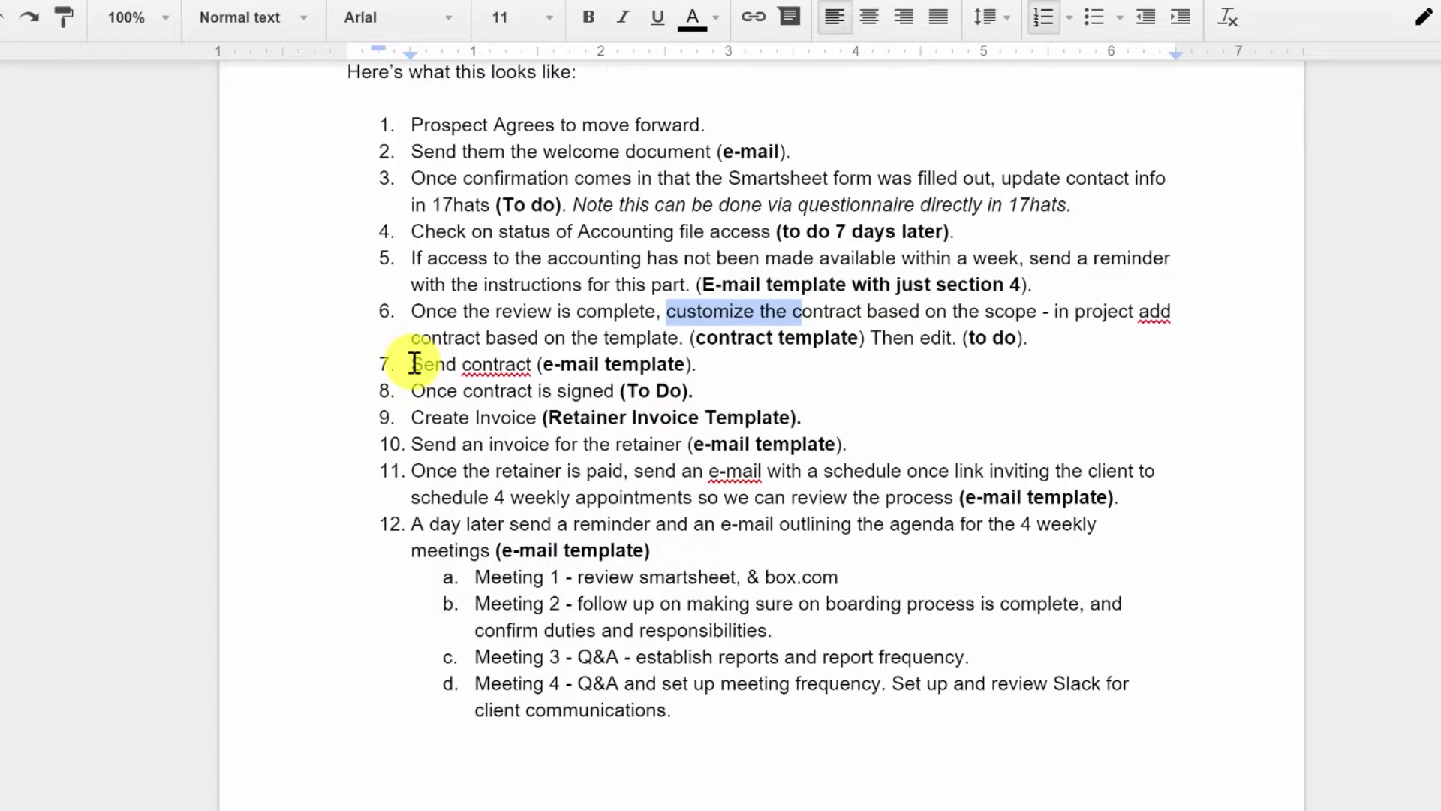
left_click_drag(412, 363, 691, 366)
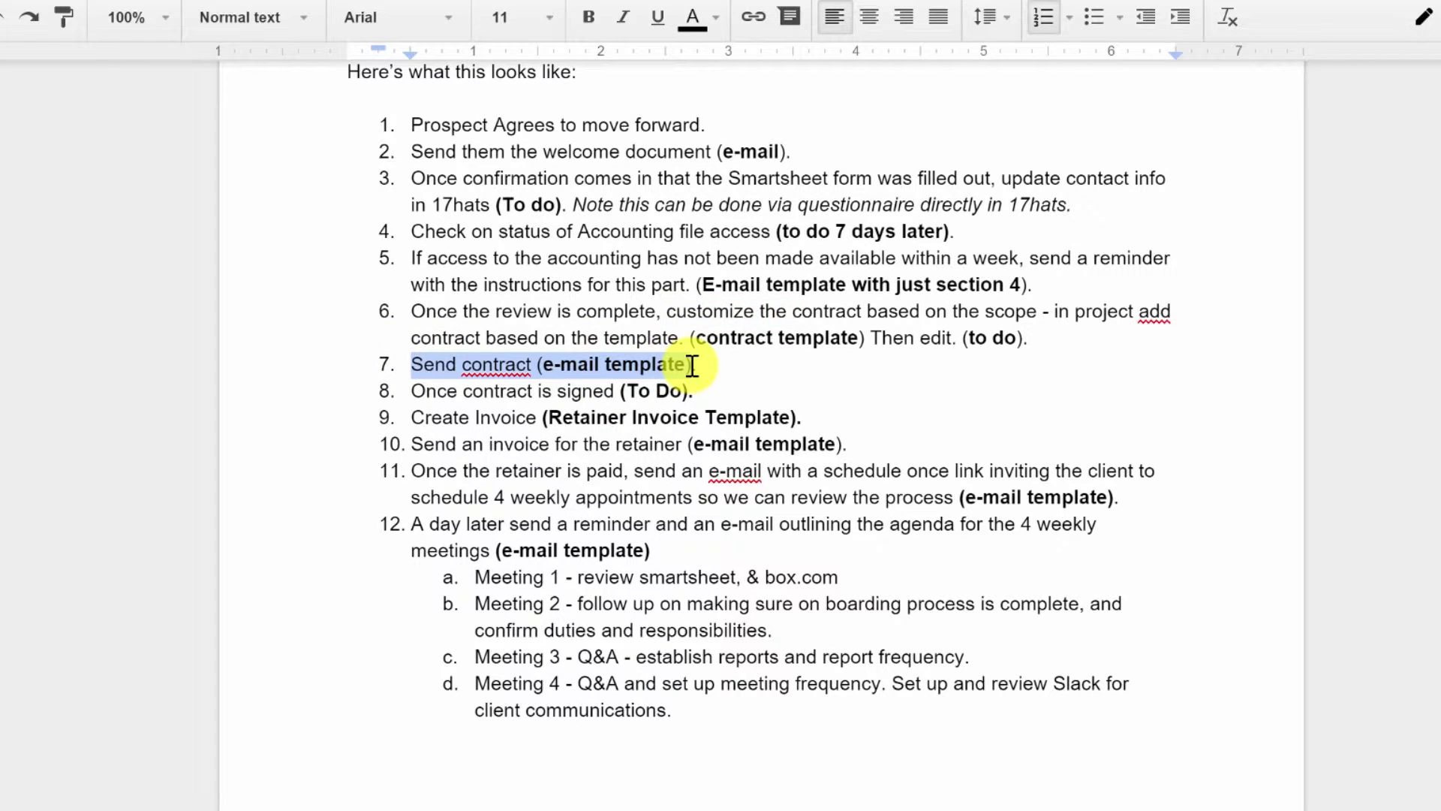
left_click(776, 311)
double_click(483, 364)
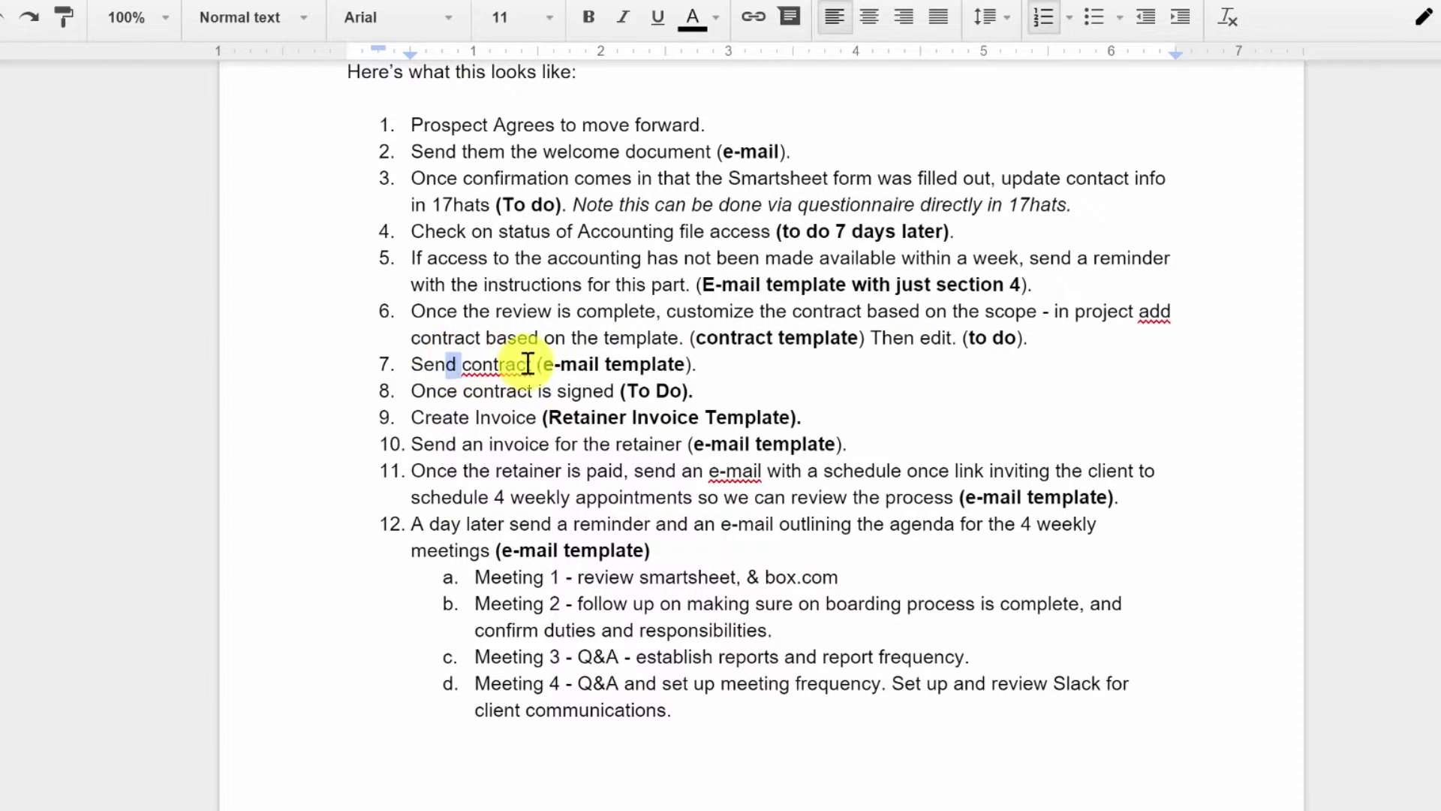
left_click(449, 391)
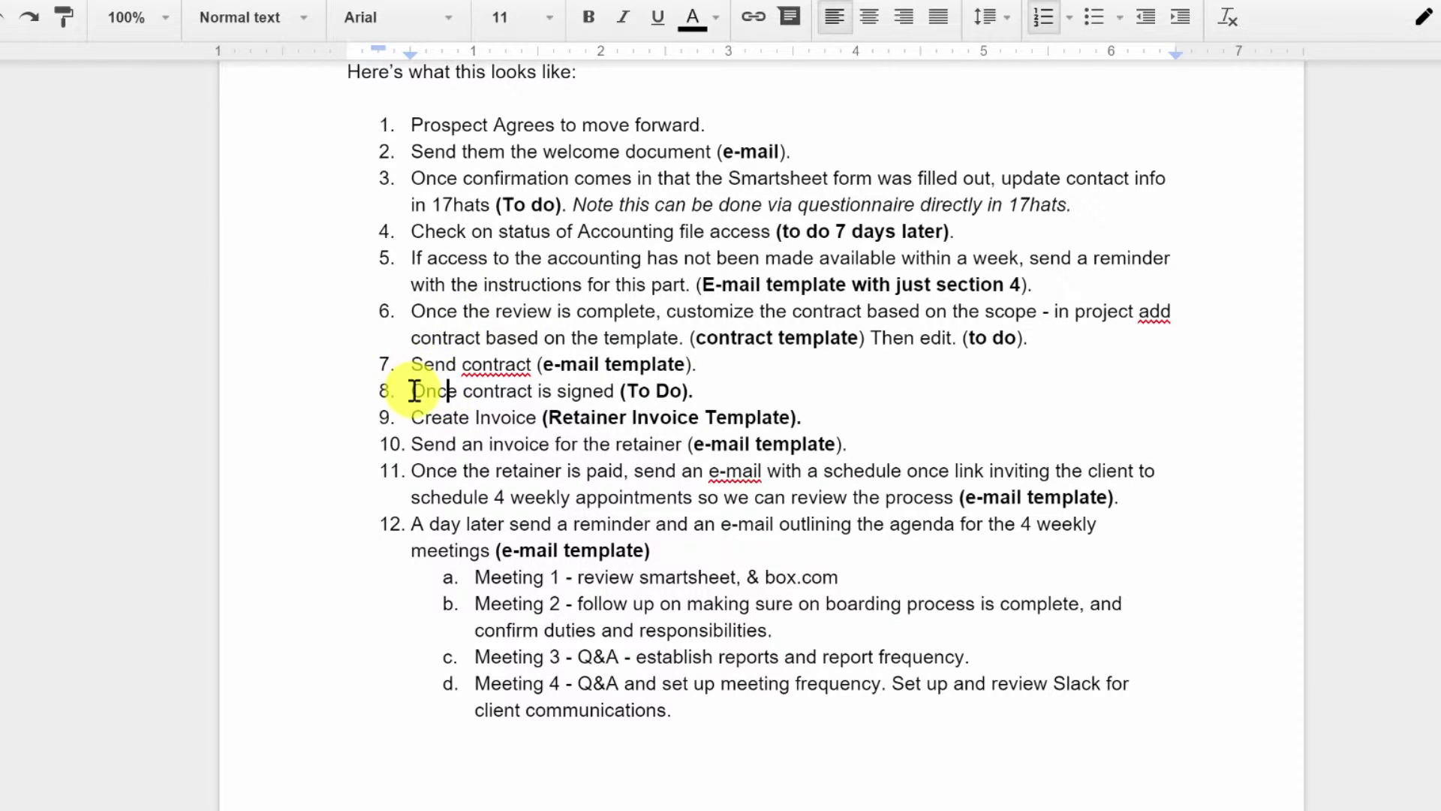
left_click_drag(410, 392, 721, 384)
left_click(721, 390)
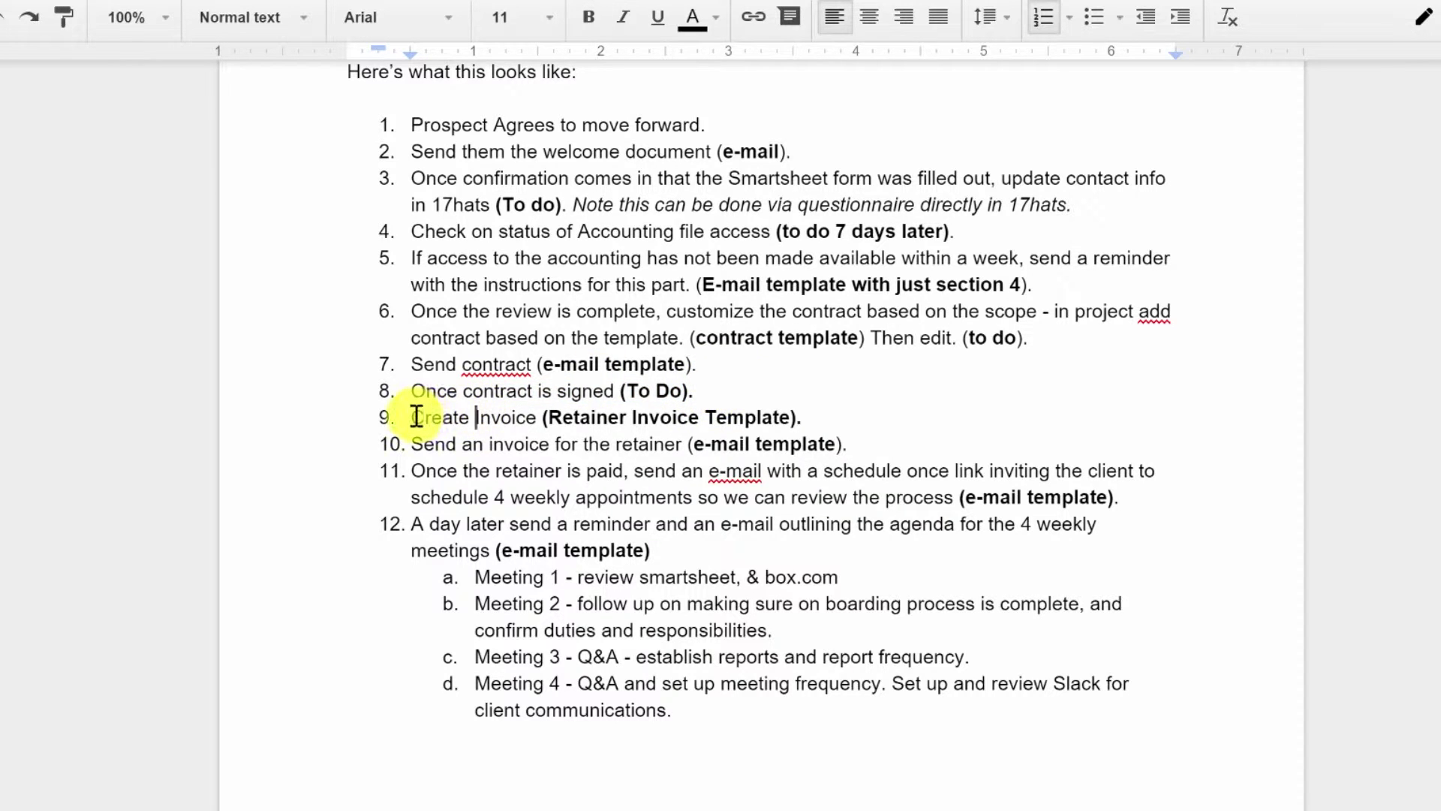
left_click_drag(412, 417, 826, 412)
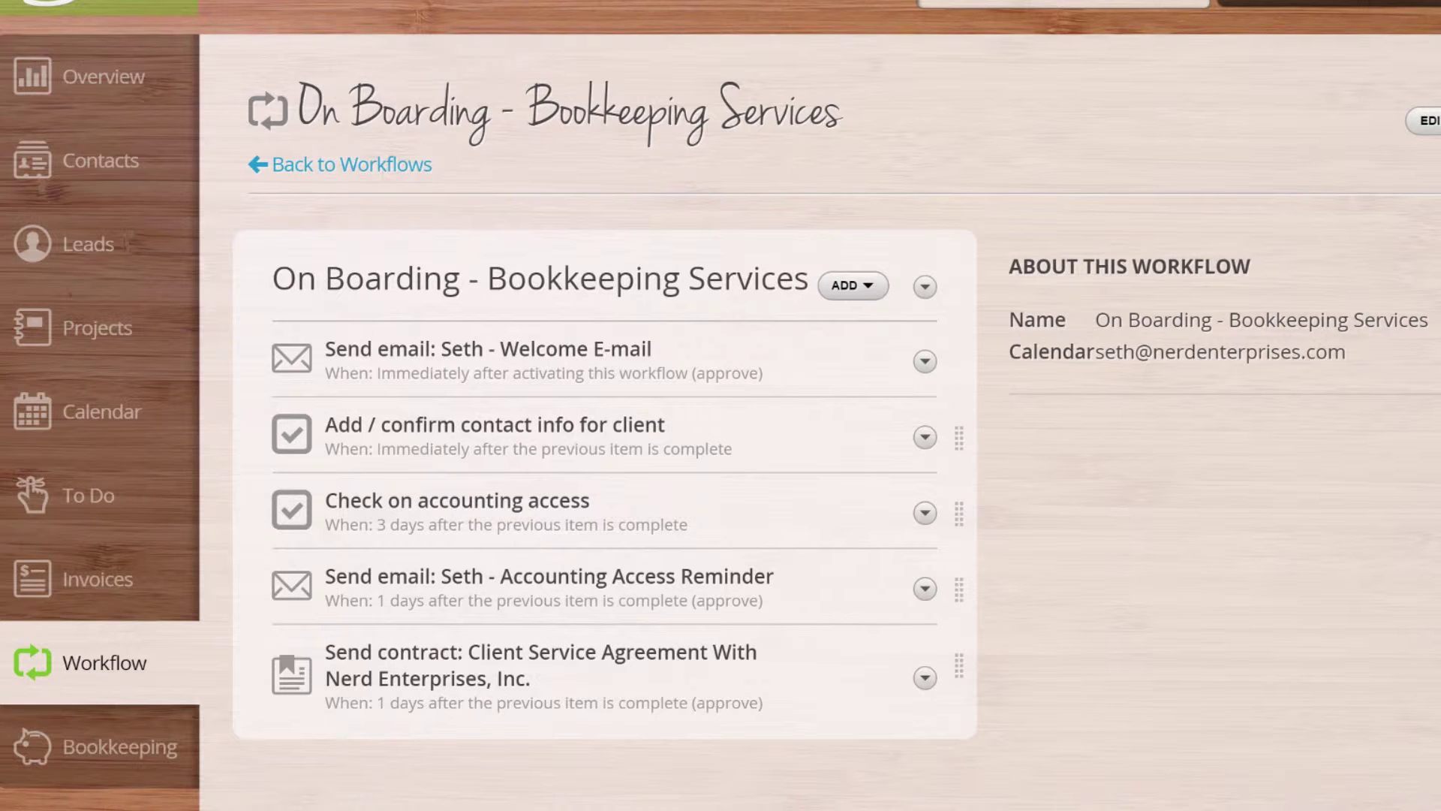
Add a Send an Invoice action using the Retainer Invoice template and Retainer Invoice Email.
left_click(860, 290)
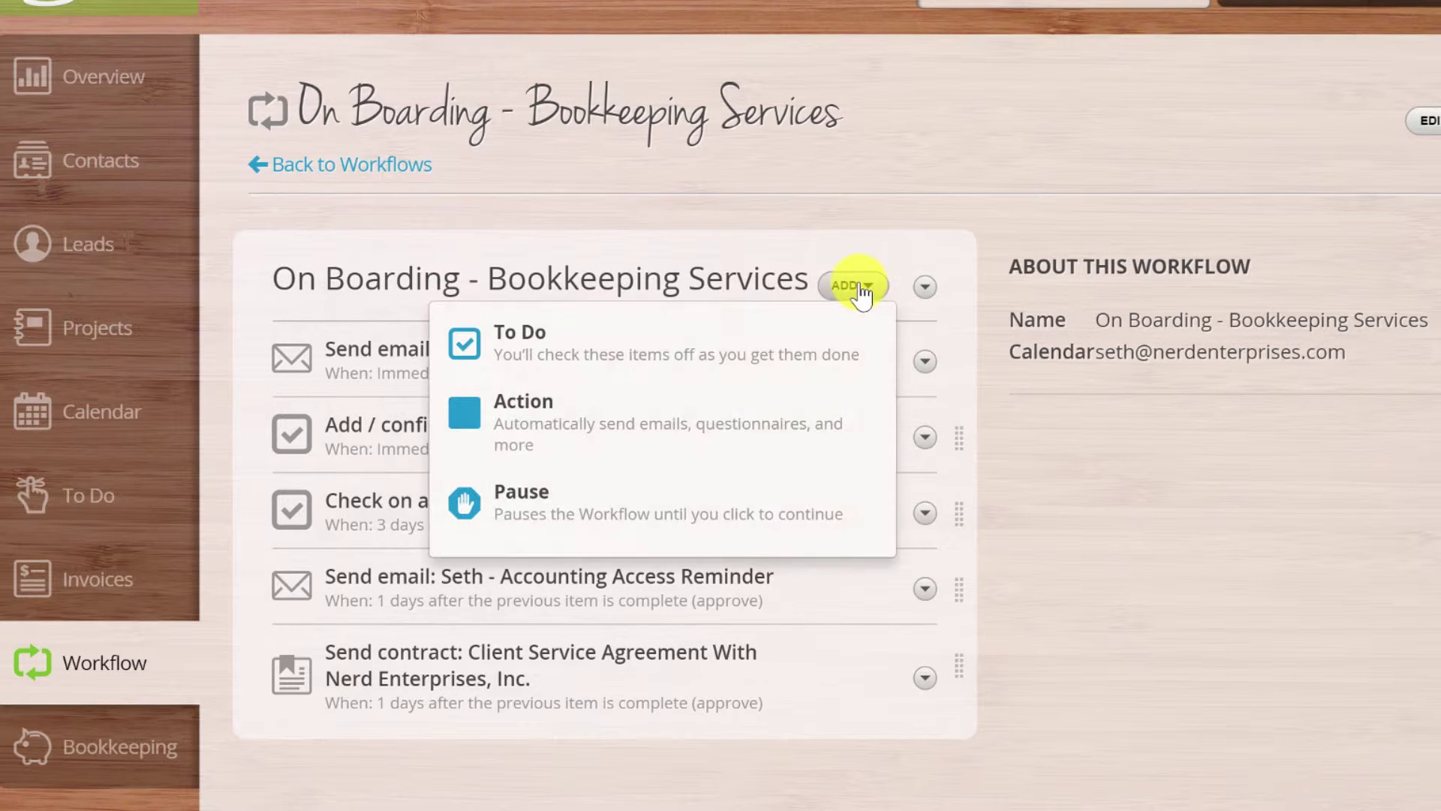
left_click(545, 430)
left_click(703, 165)
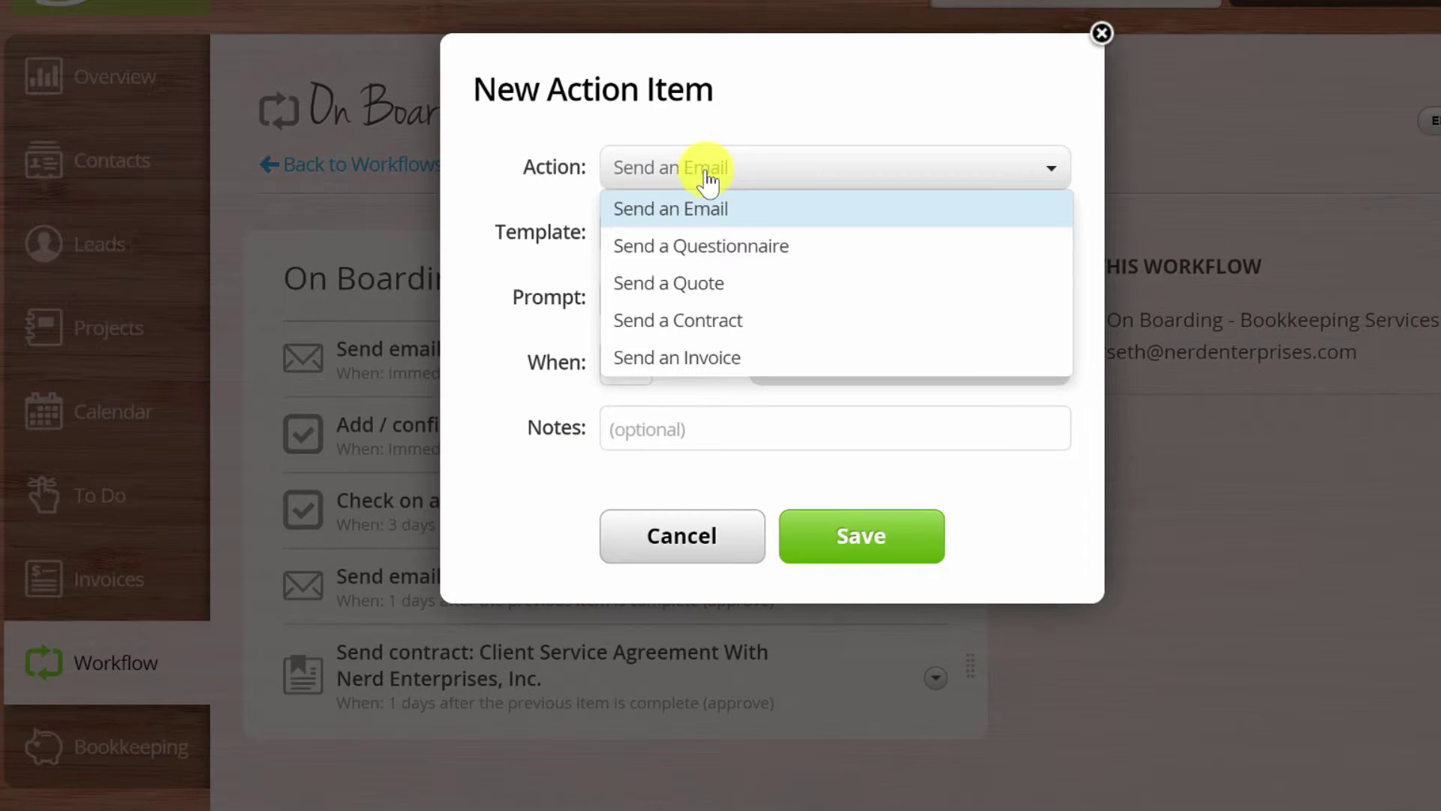
left_click(679, 357)
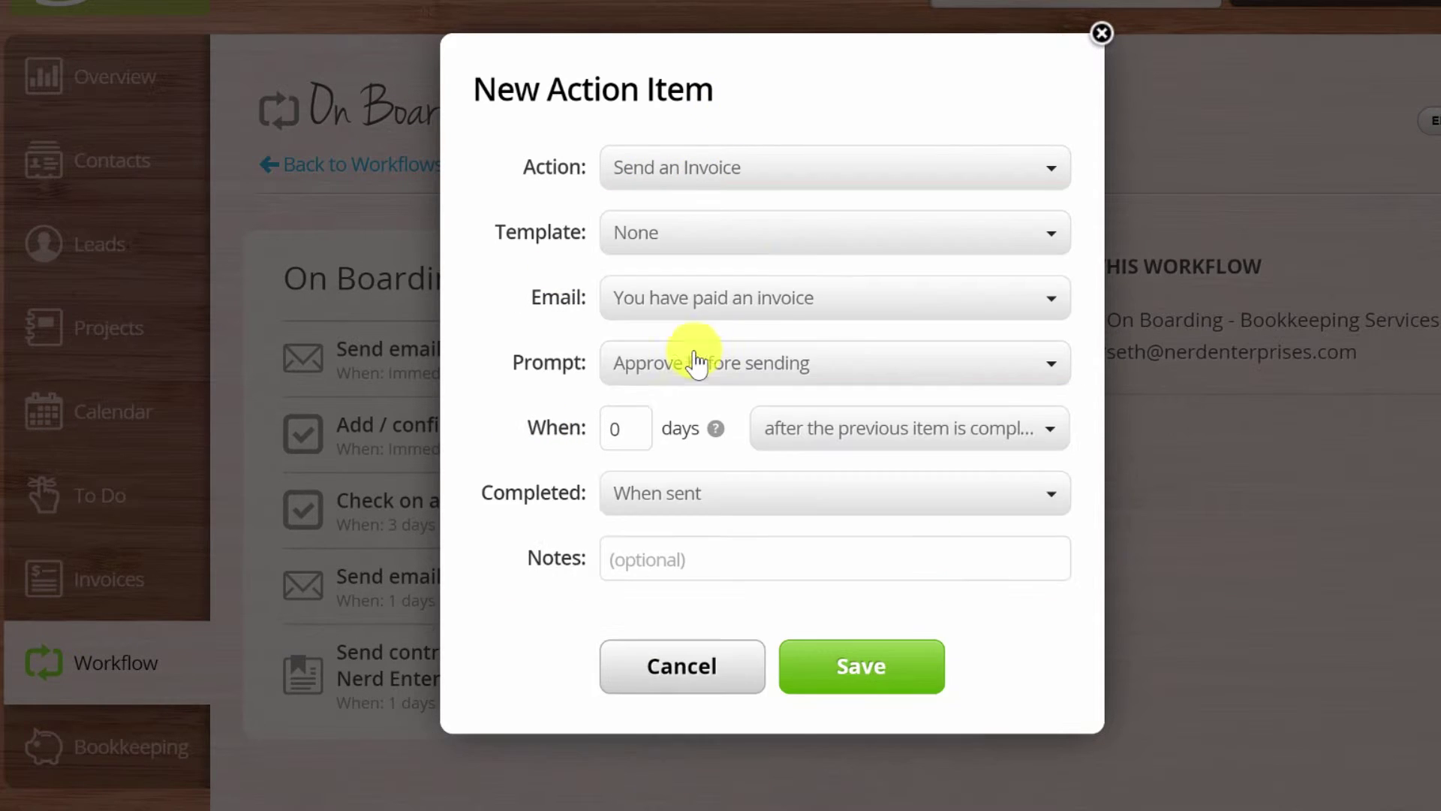
left_click(661, 234)
left_click(640, 274)
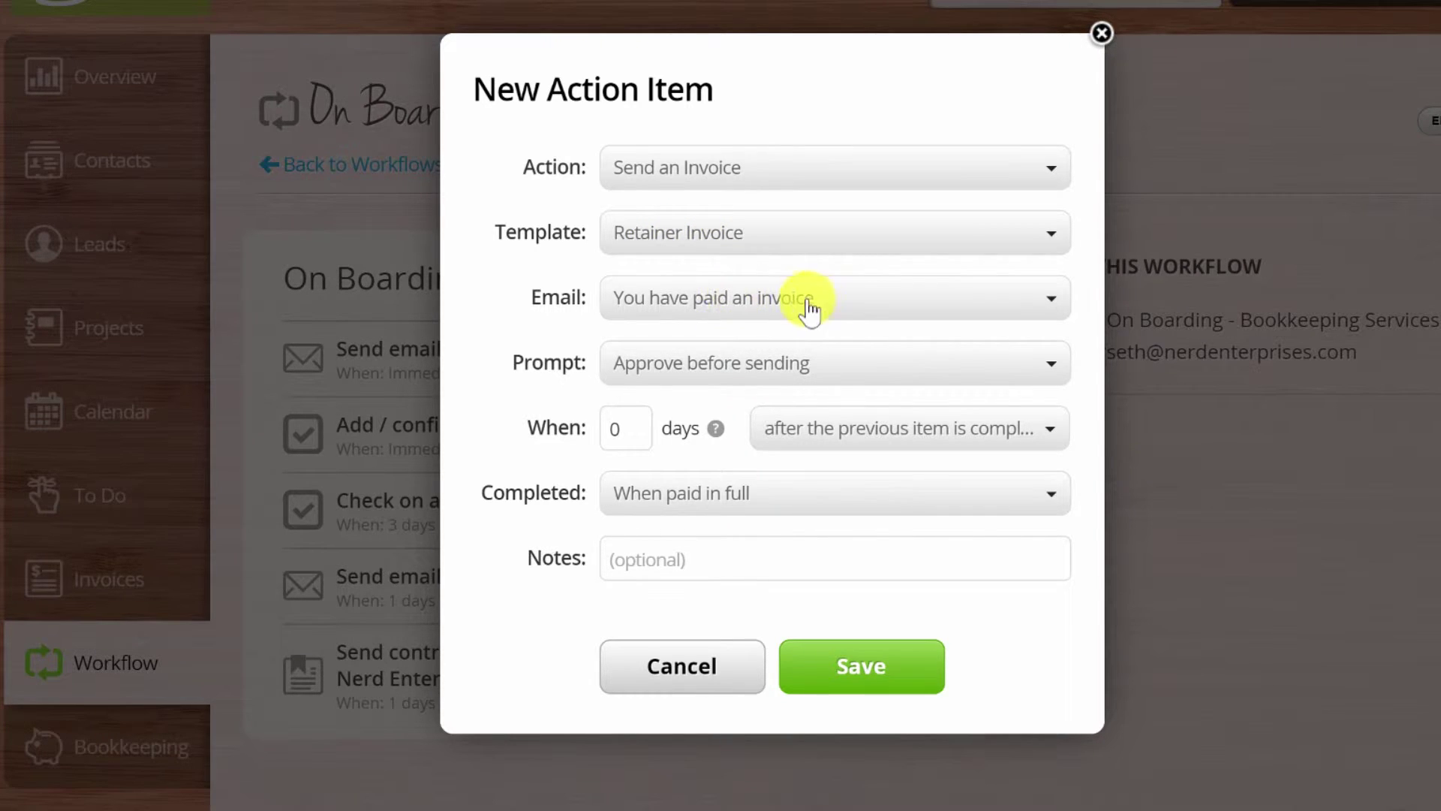
left_click(857, 311)
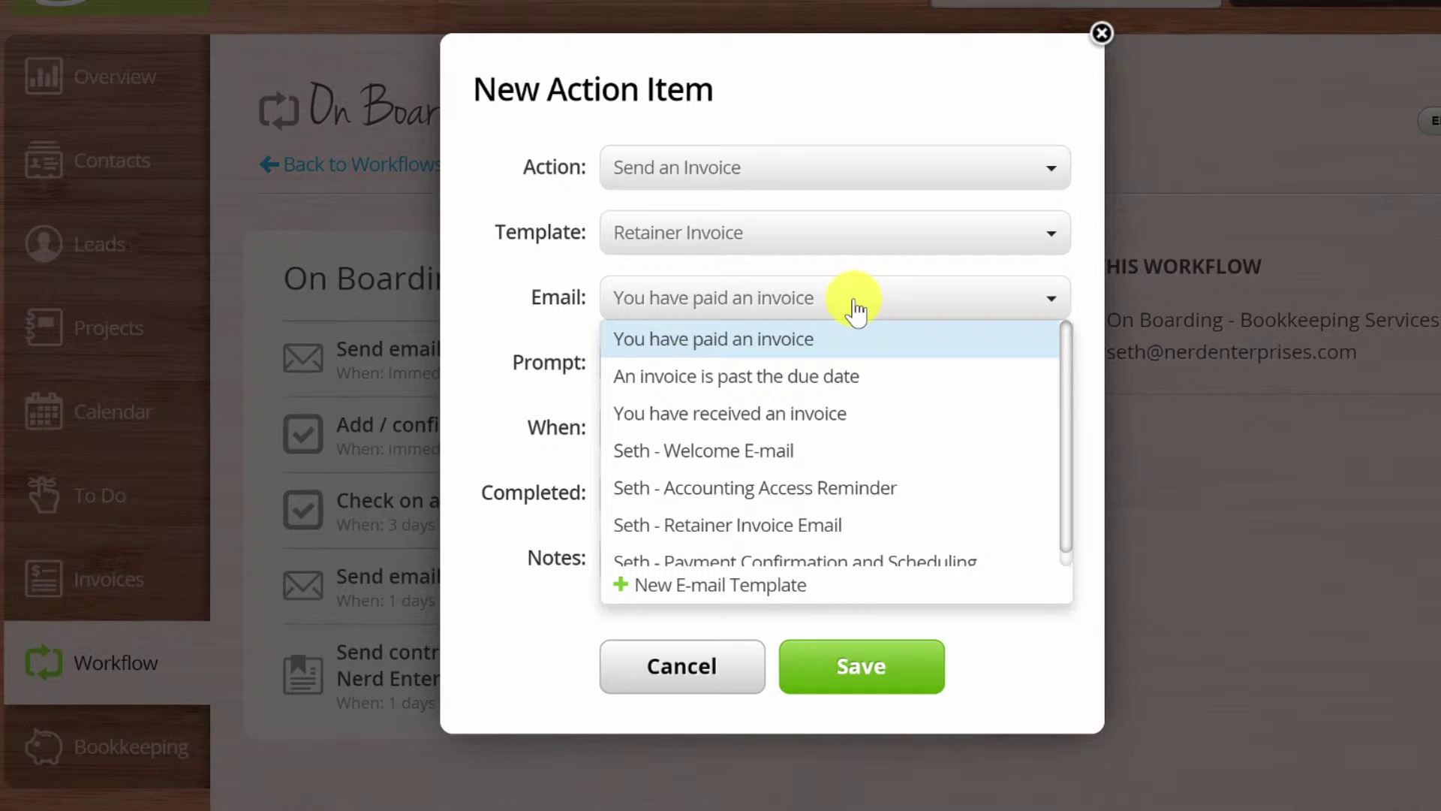
left_click(788, 413)
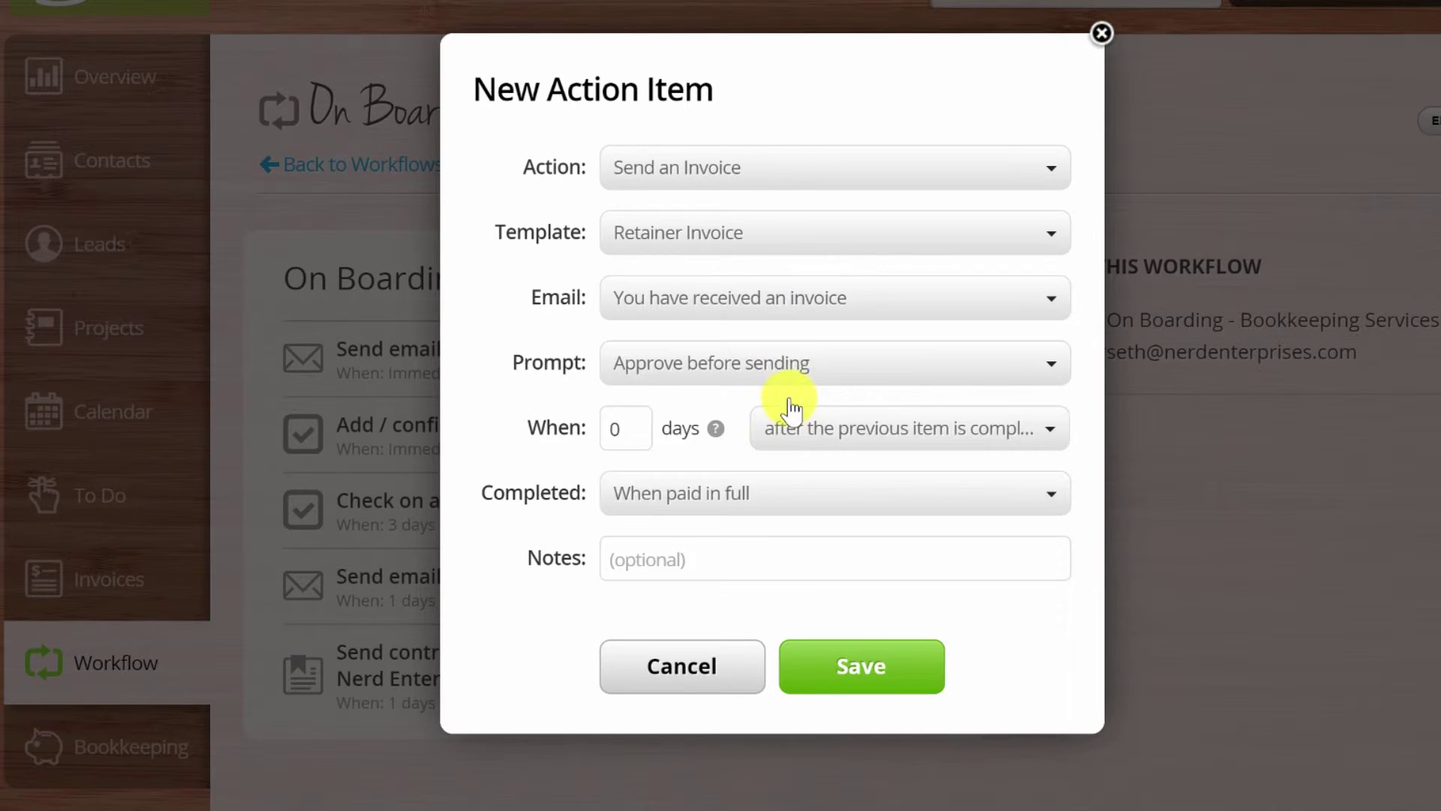
left_click(792, 315)
scroll(751, 361, "down", 1)
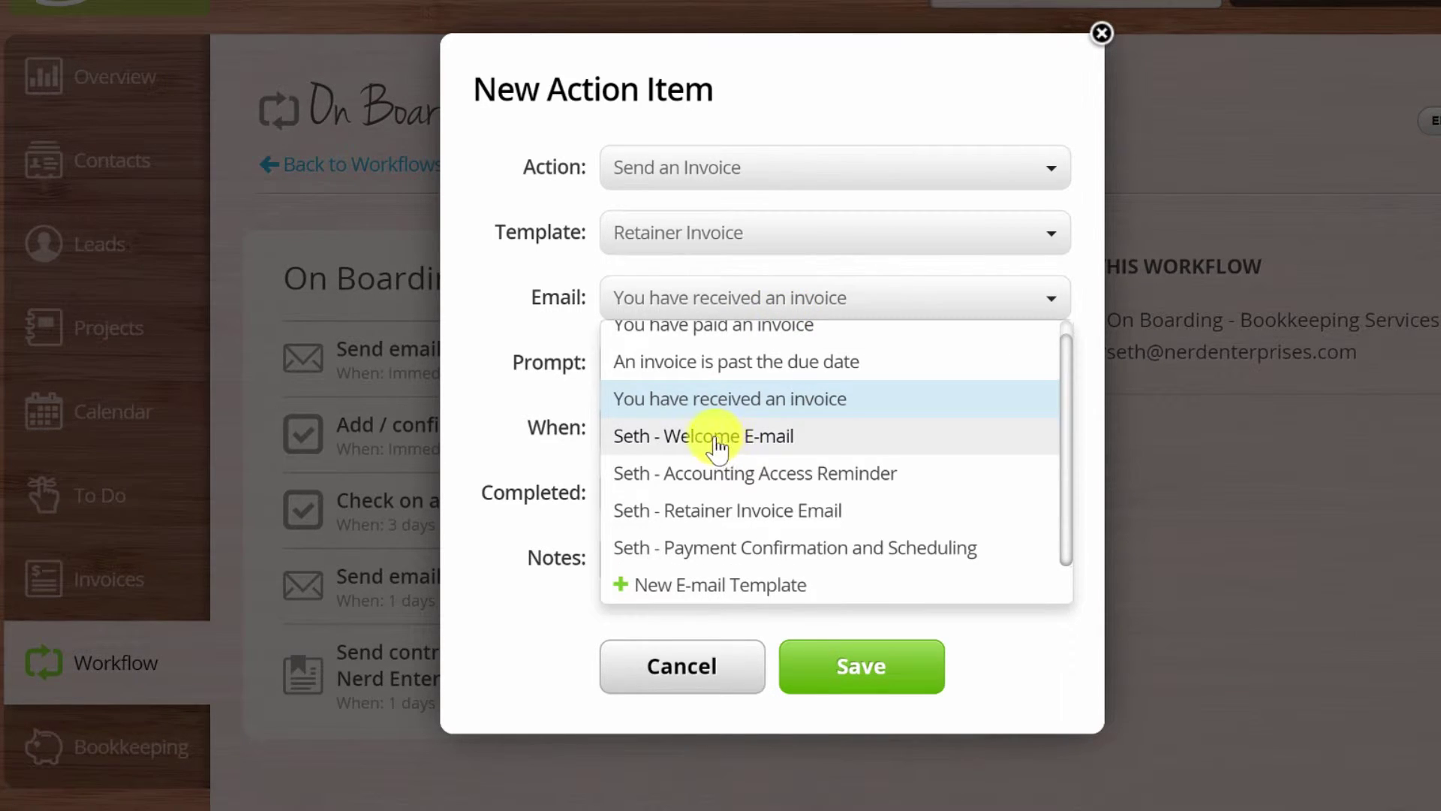
left_click(700, 512)
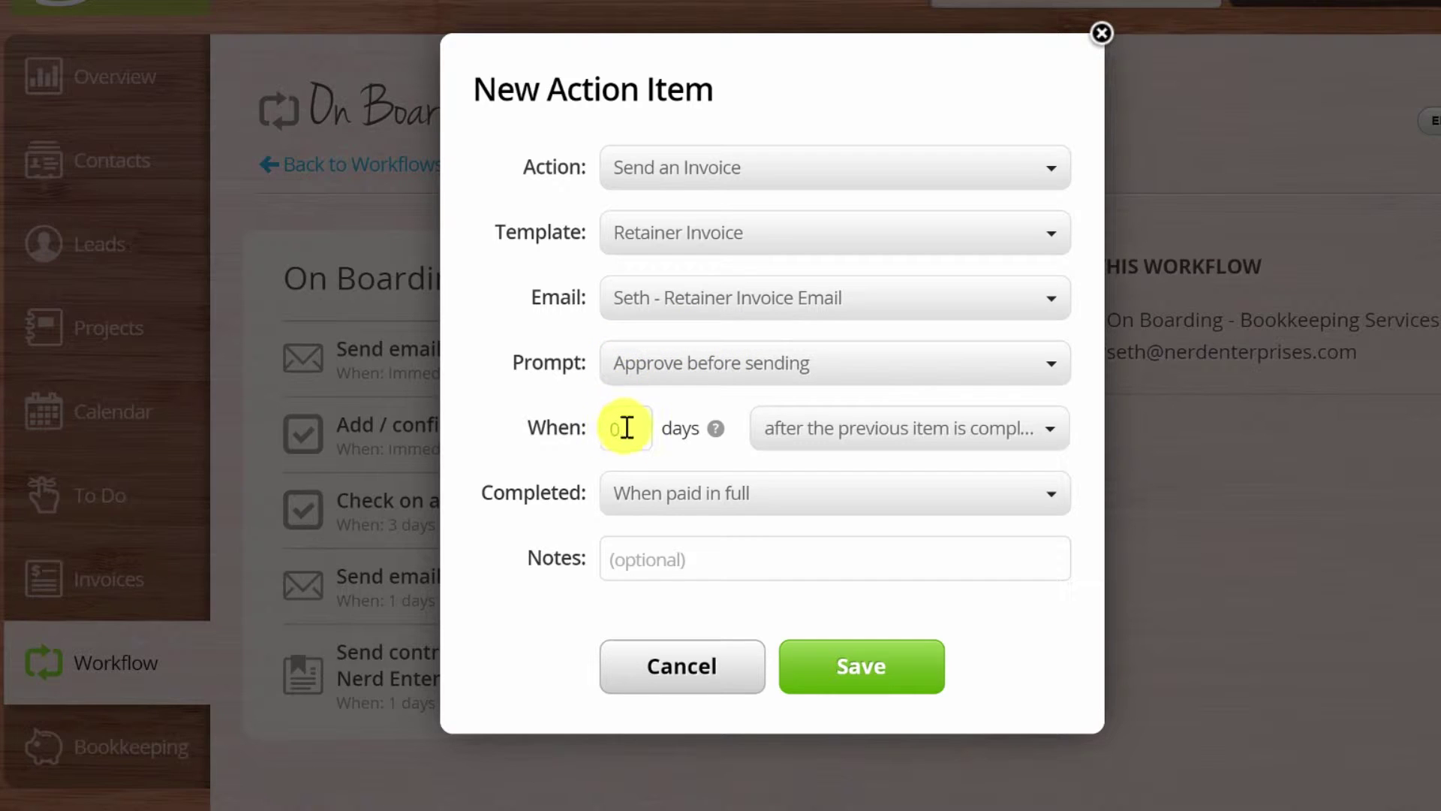
Set the invoice delay to 1 day, keep completion as paid in full, and save.
left_click_drag(627, 428, 603, 428)
type("1")
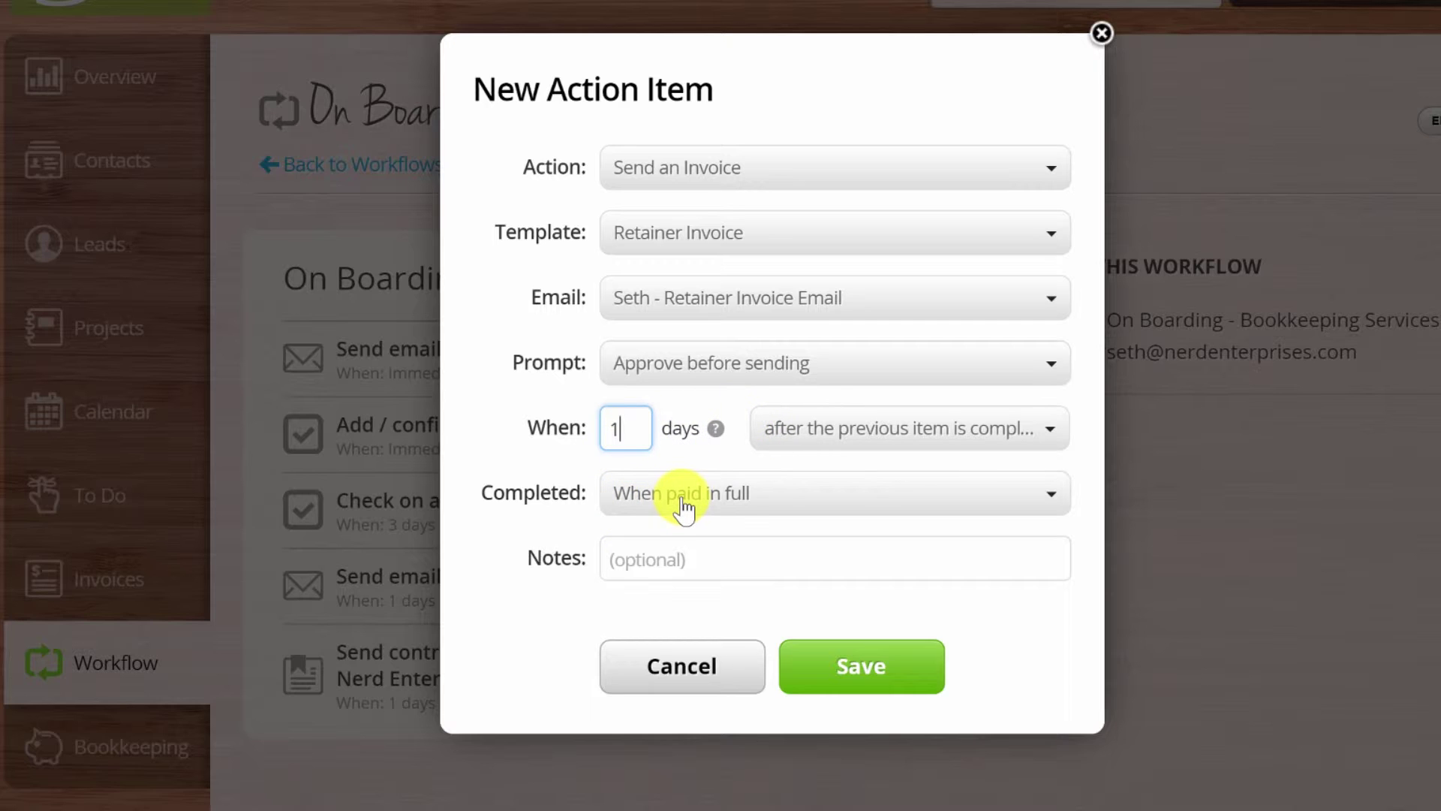
left_click(662, 496)
left_click(665, 499)
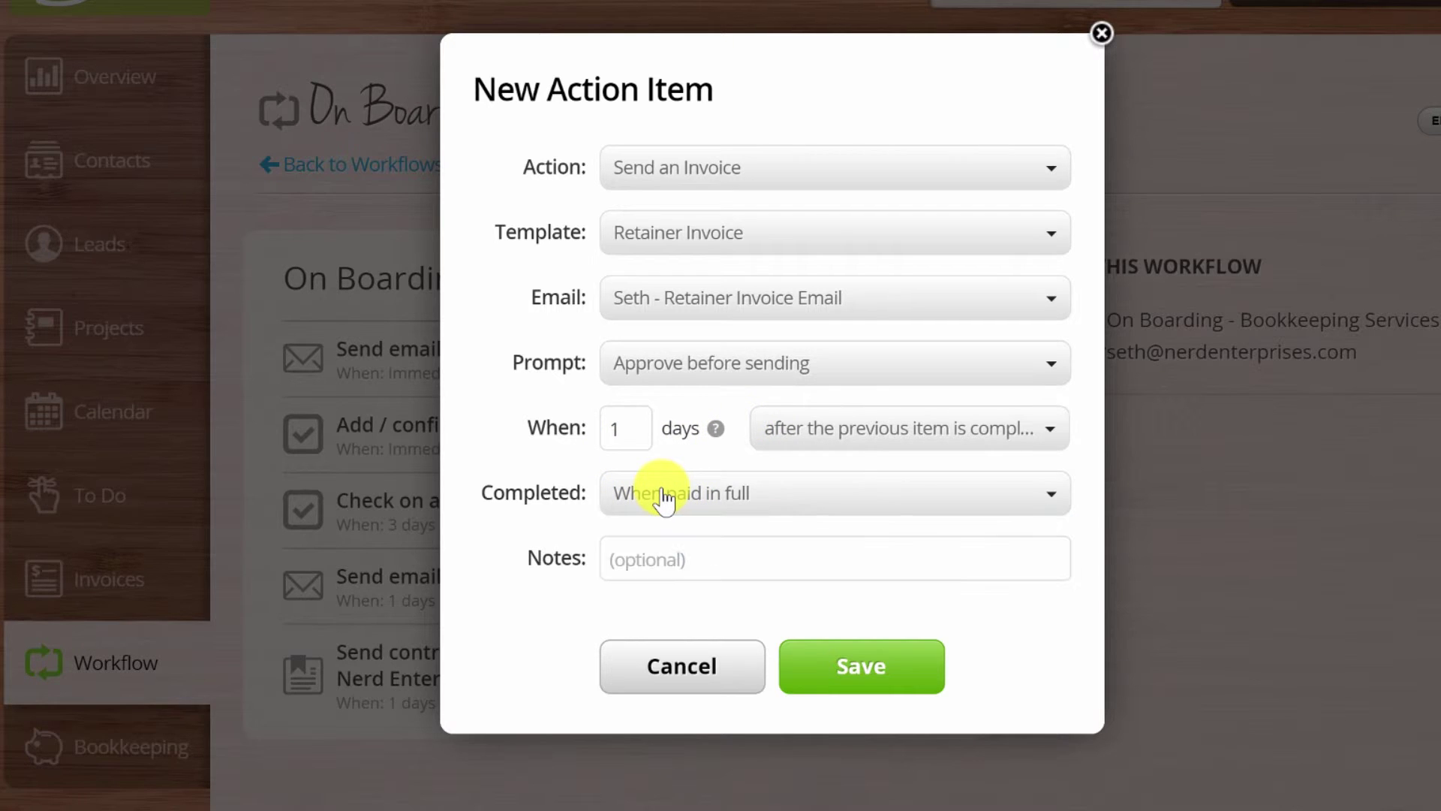
left_click(664, 500)
left_click(664, 500)
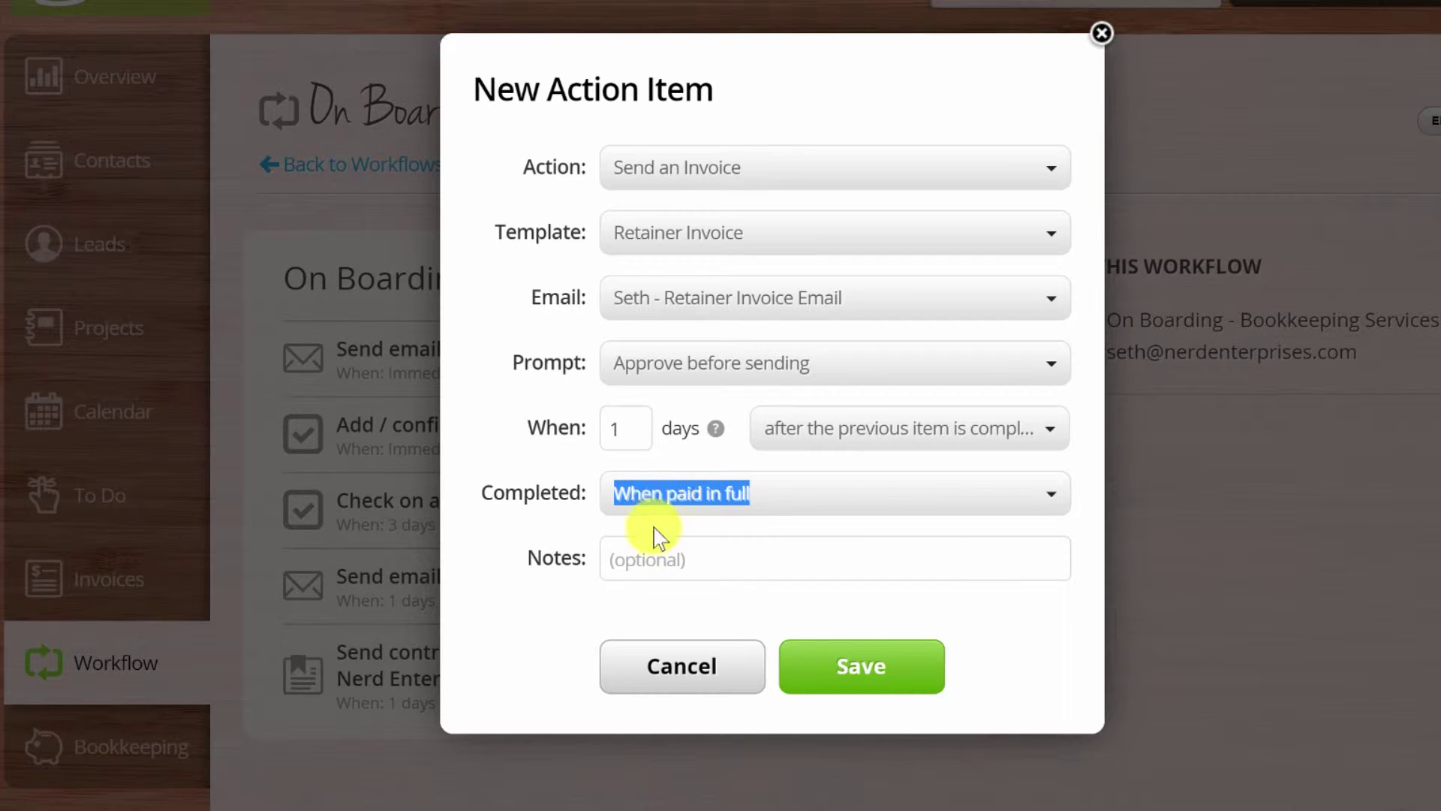
left_click(695, 557)
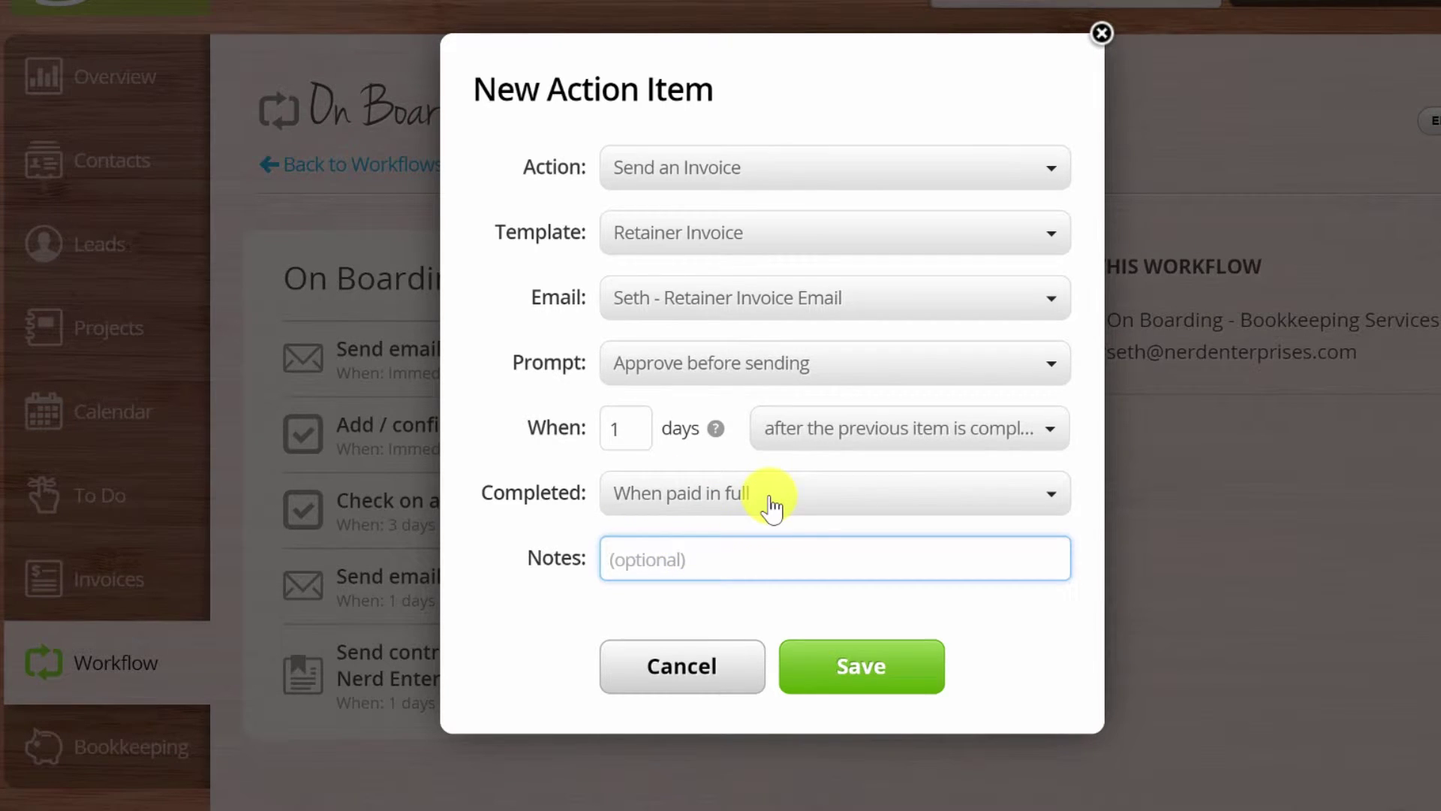
left_click(856, 671)
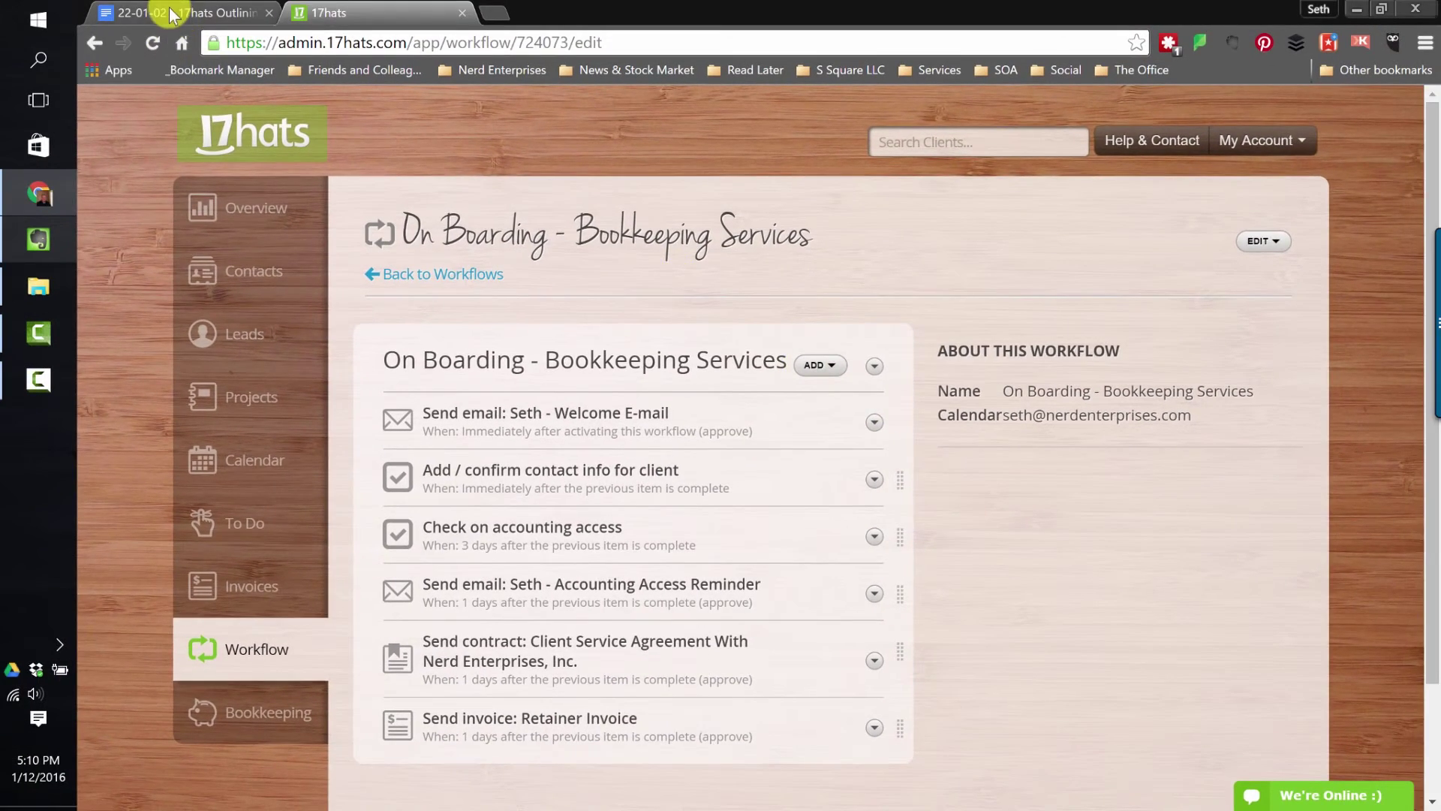
left_click(171, 15)
Review step 11 about the paid retainer in the workflow outline document.
left_click(489, 506)
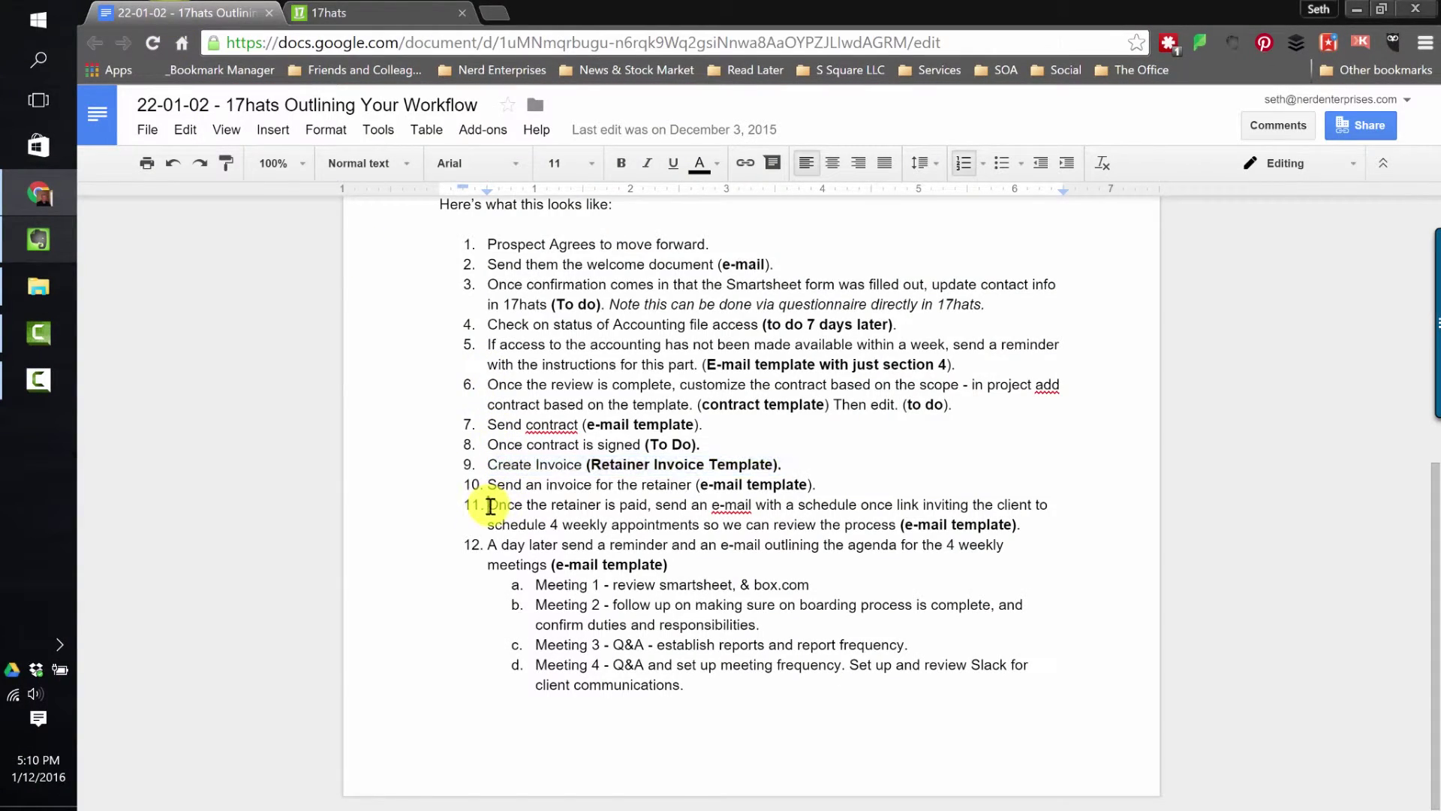
left_click_drag(489, 506, 839, 504)
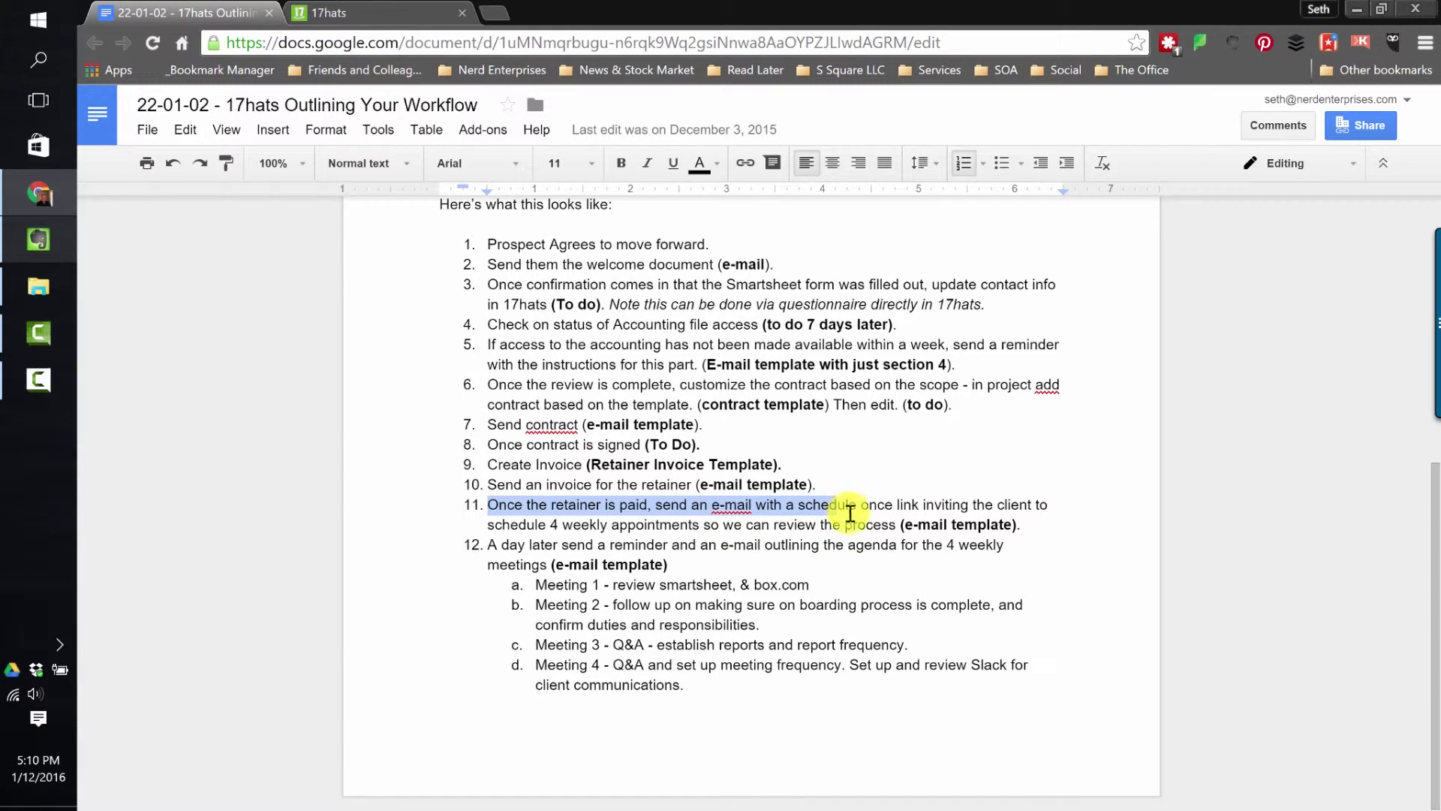
left_click(603, 527)
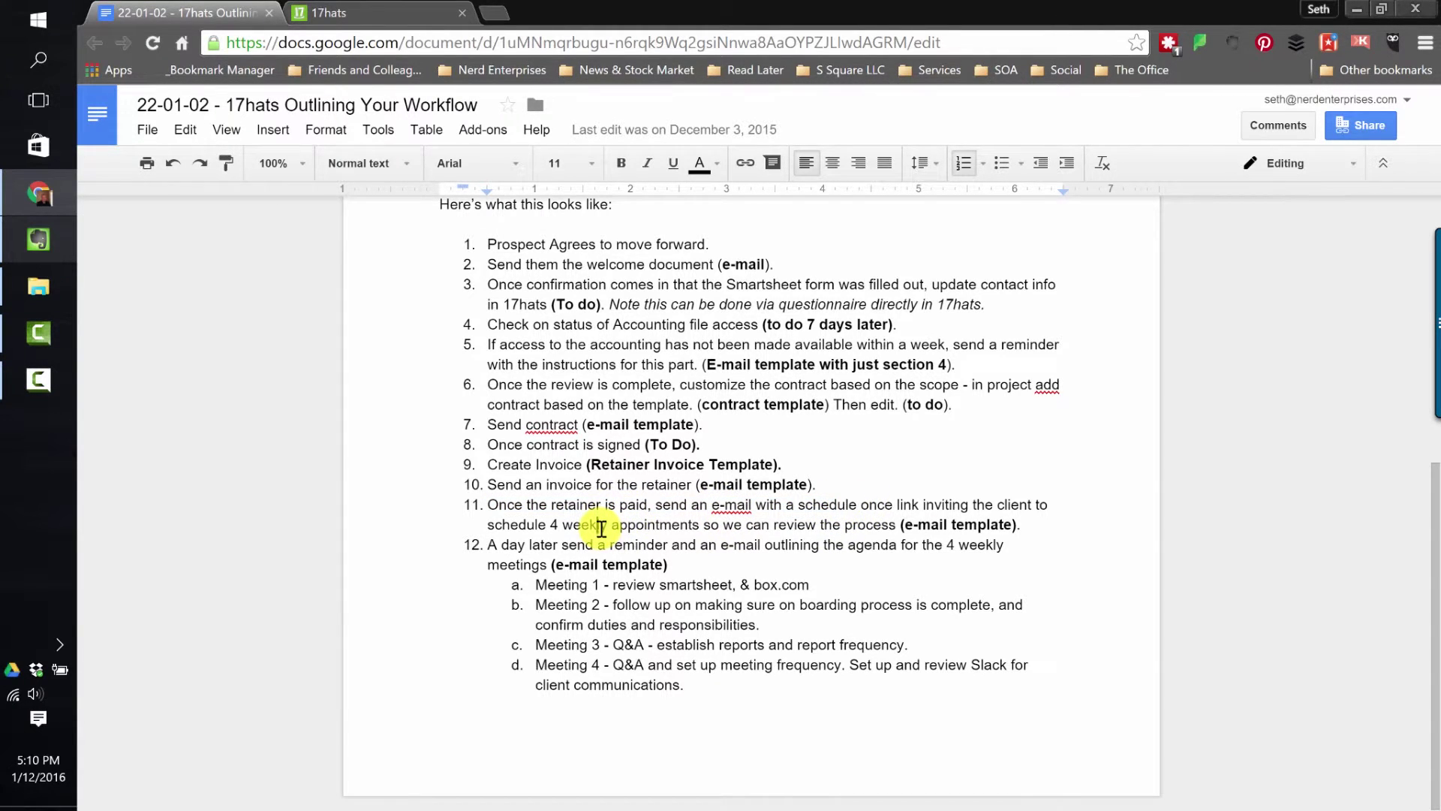
Add a new action using the Payment Confirmation and Scheduling email template.
left_click(364, 13)
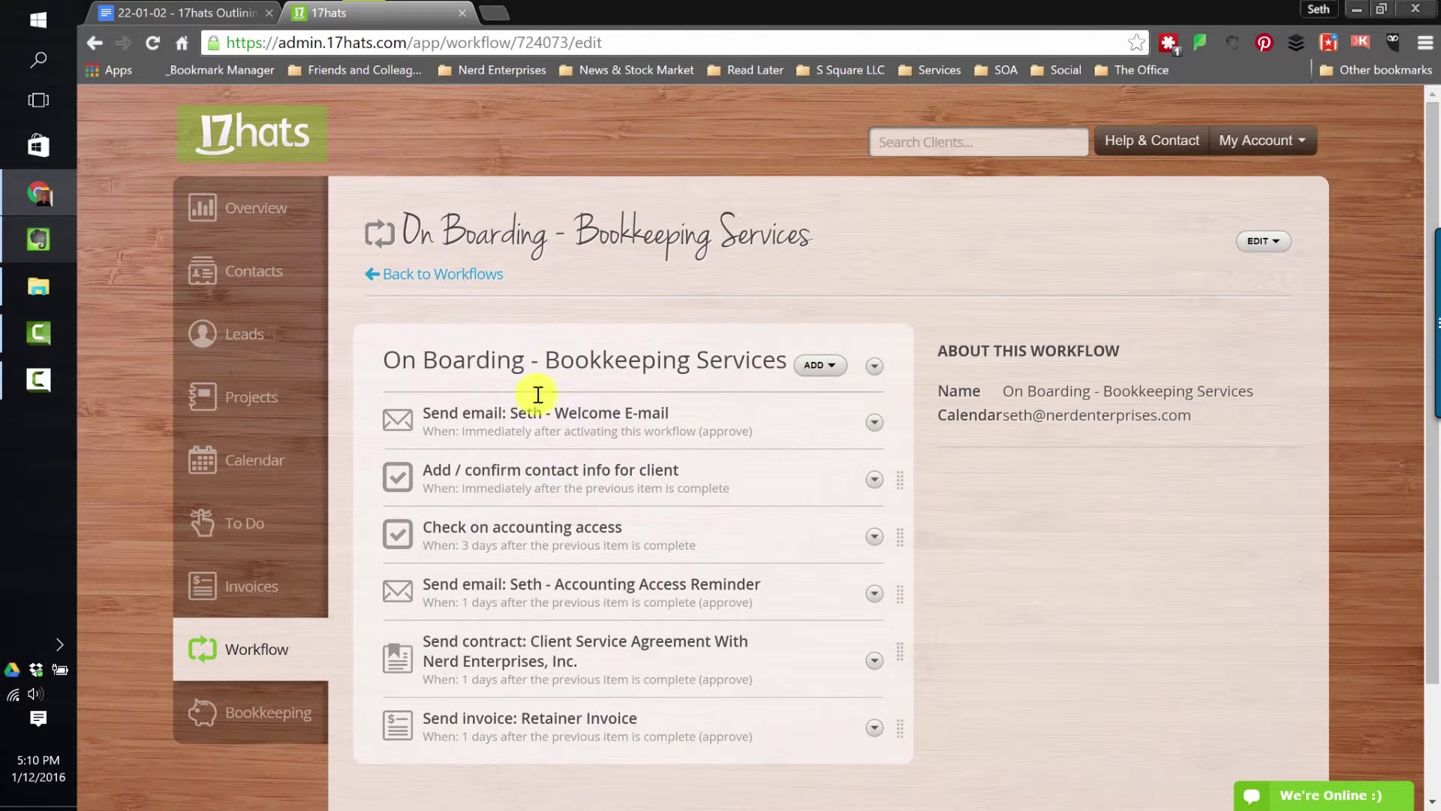
scroll(830, 405, "down", 2)
left_click(818, 228)
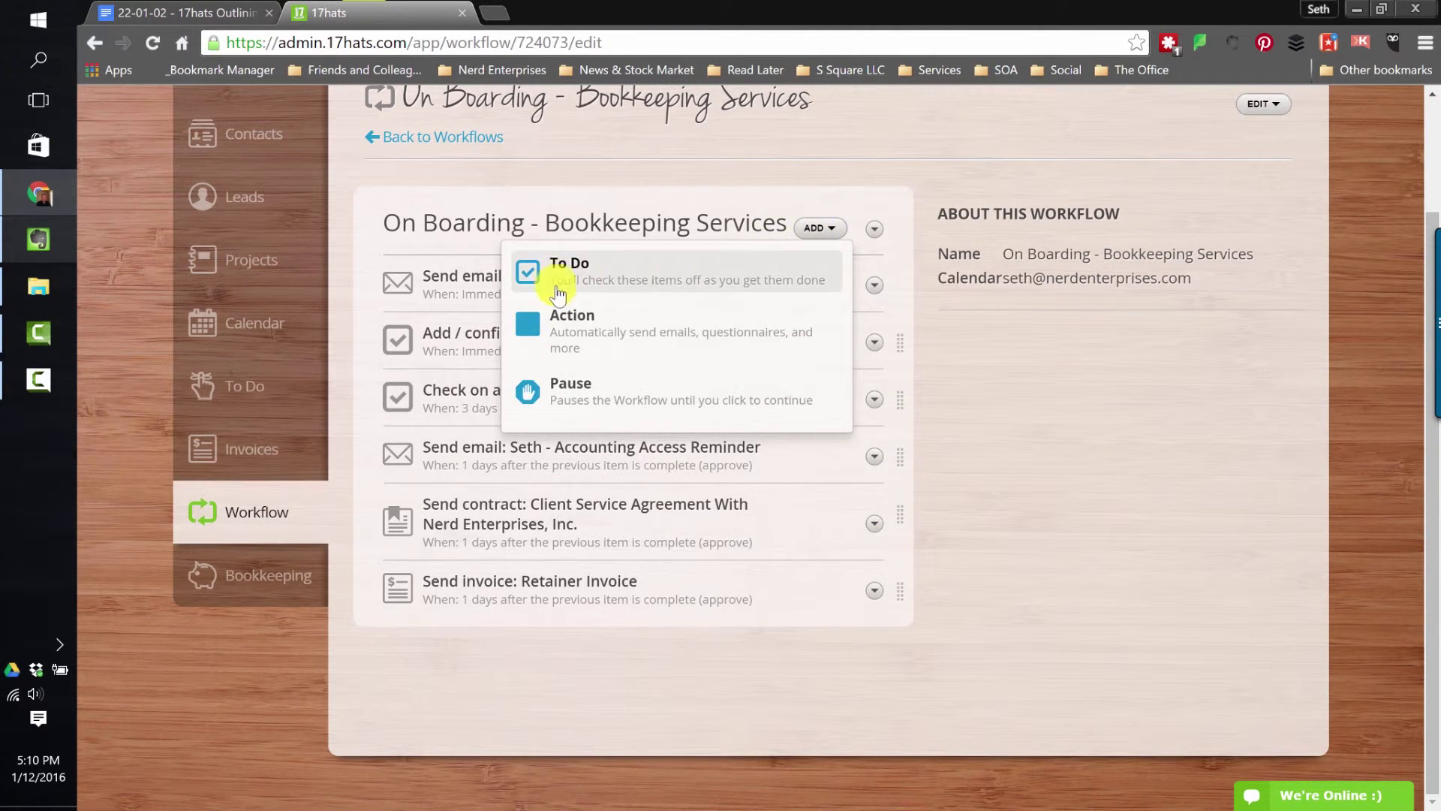
left_click(572, 323)
left_click(696, 326)
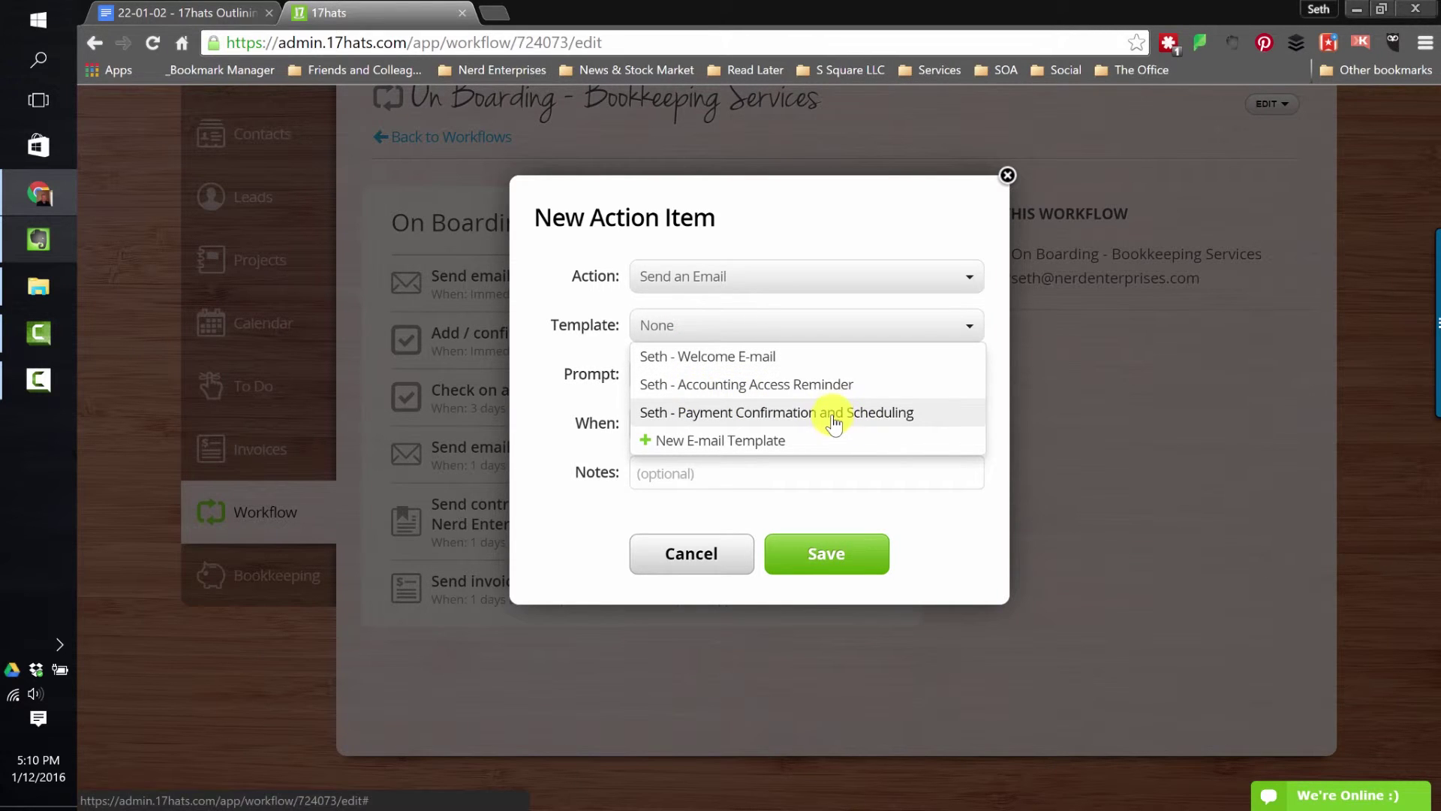
left_click(807, 418)
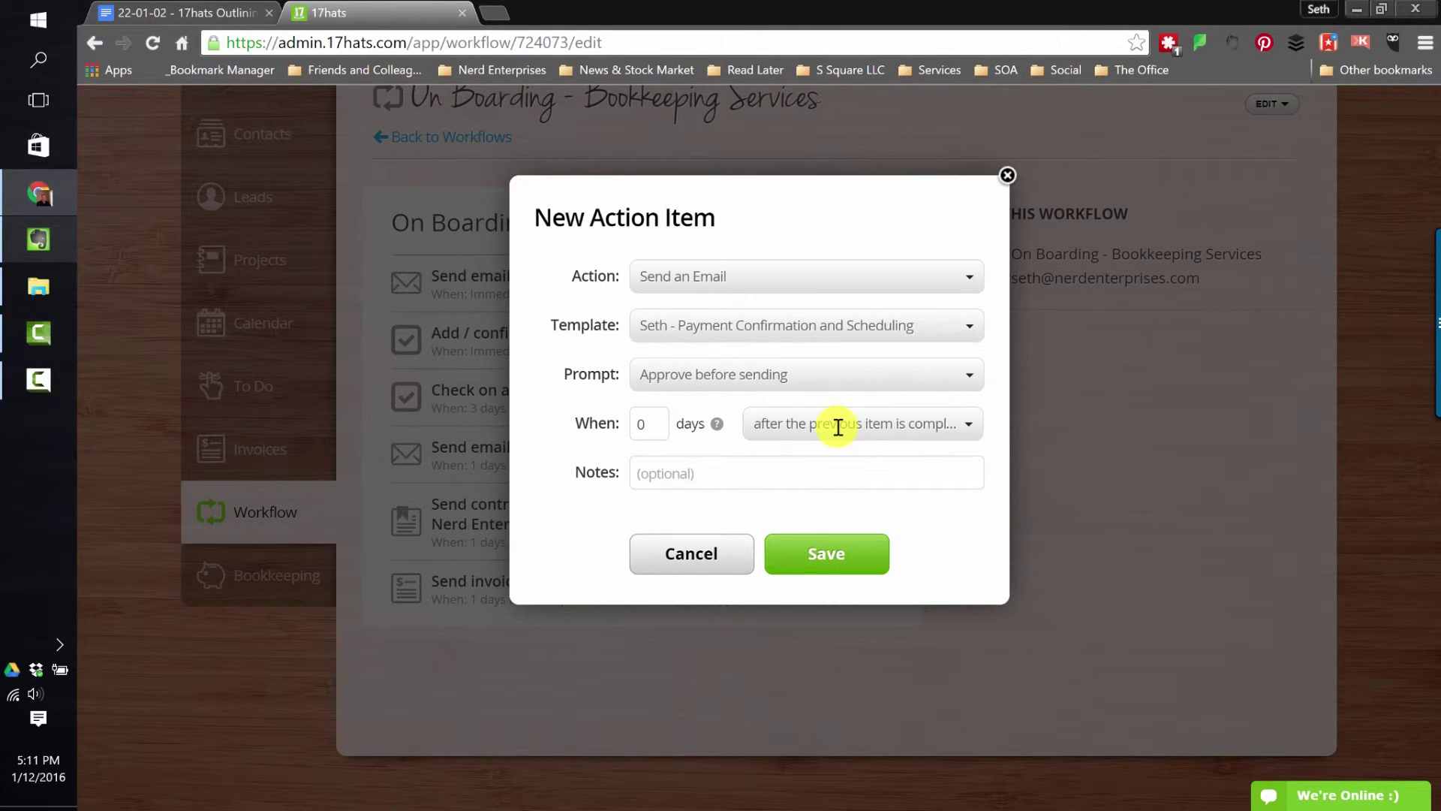
Set the email to send automatically, keep the timing unchanged, and save the step.
left_click(755, 386)
left_click(714, 431)
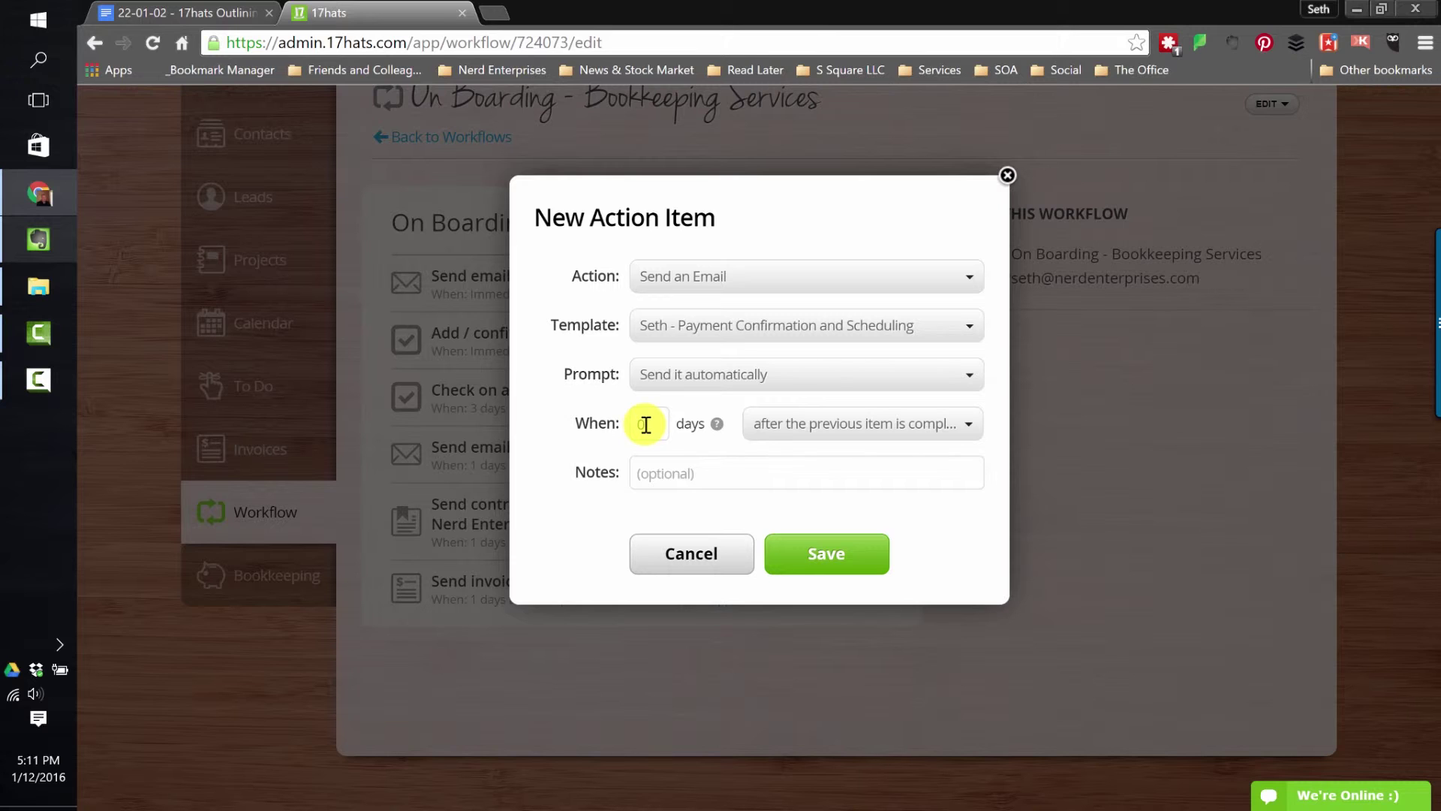
left_click(826, 433)
left_click(822, 425)
left_click(684, 470)
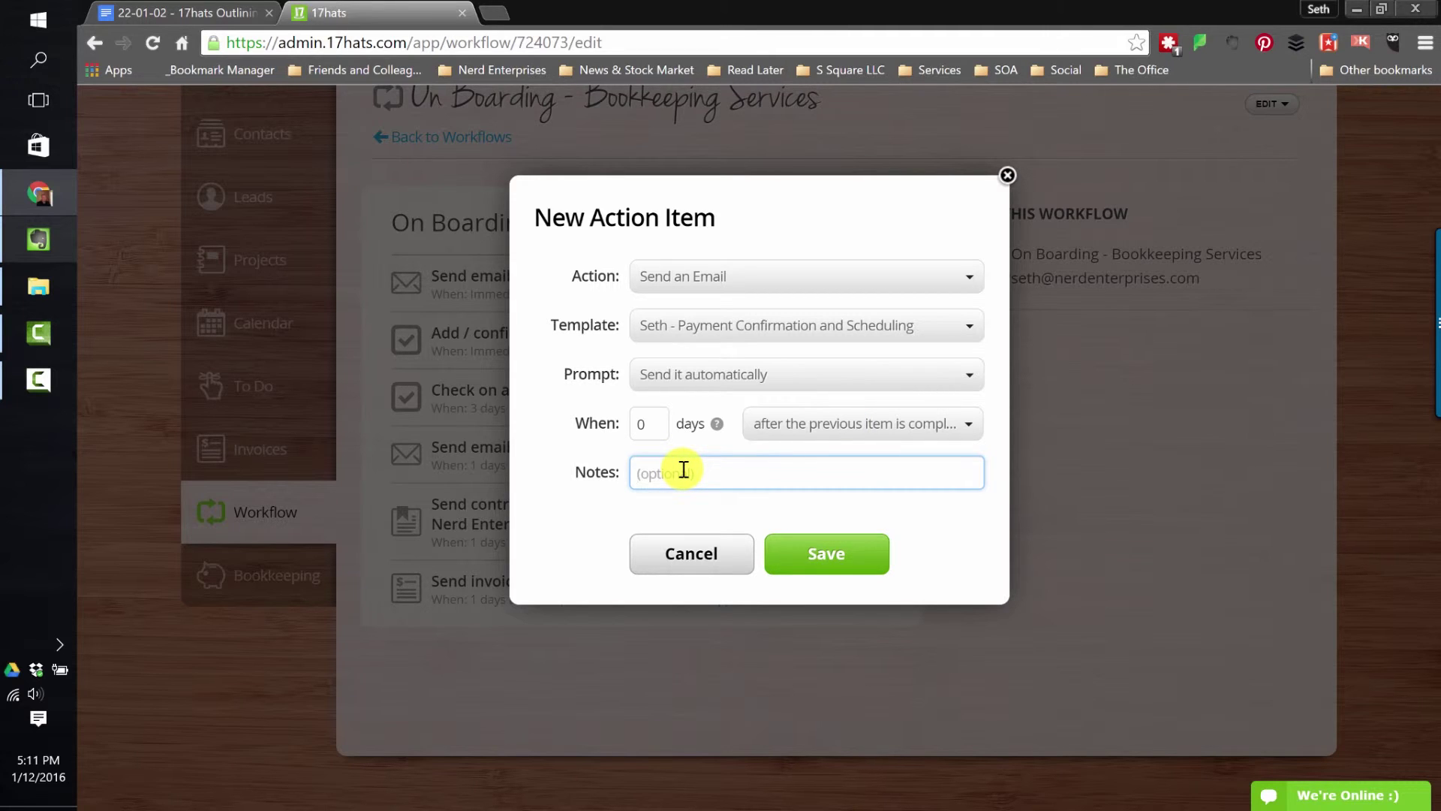
left_click(832, 550)
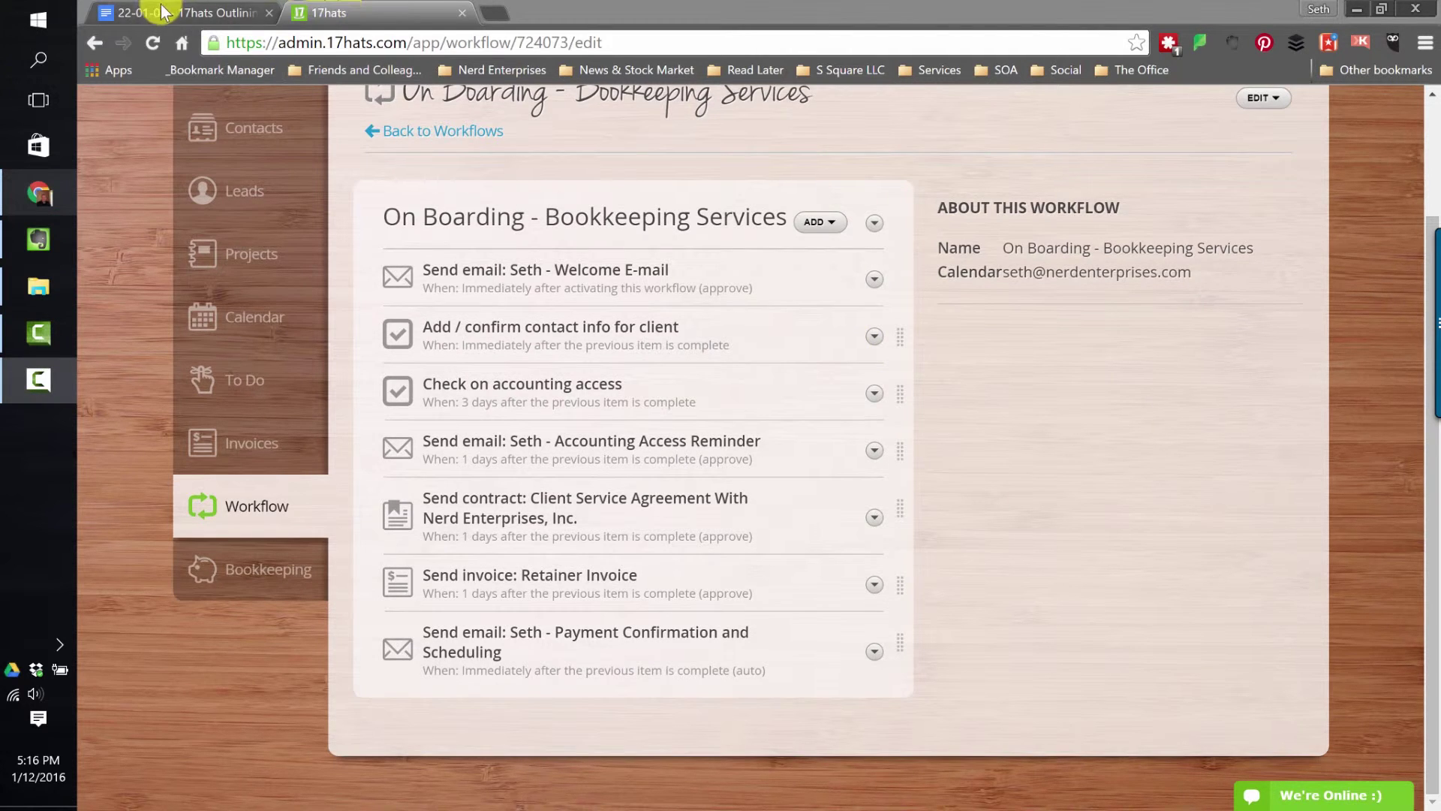
Check step 12 at the end of the workflow outline document.
left_click(151, 12)
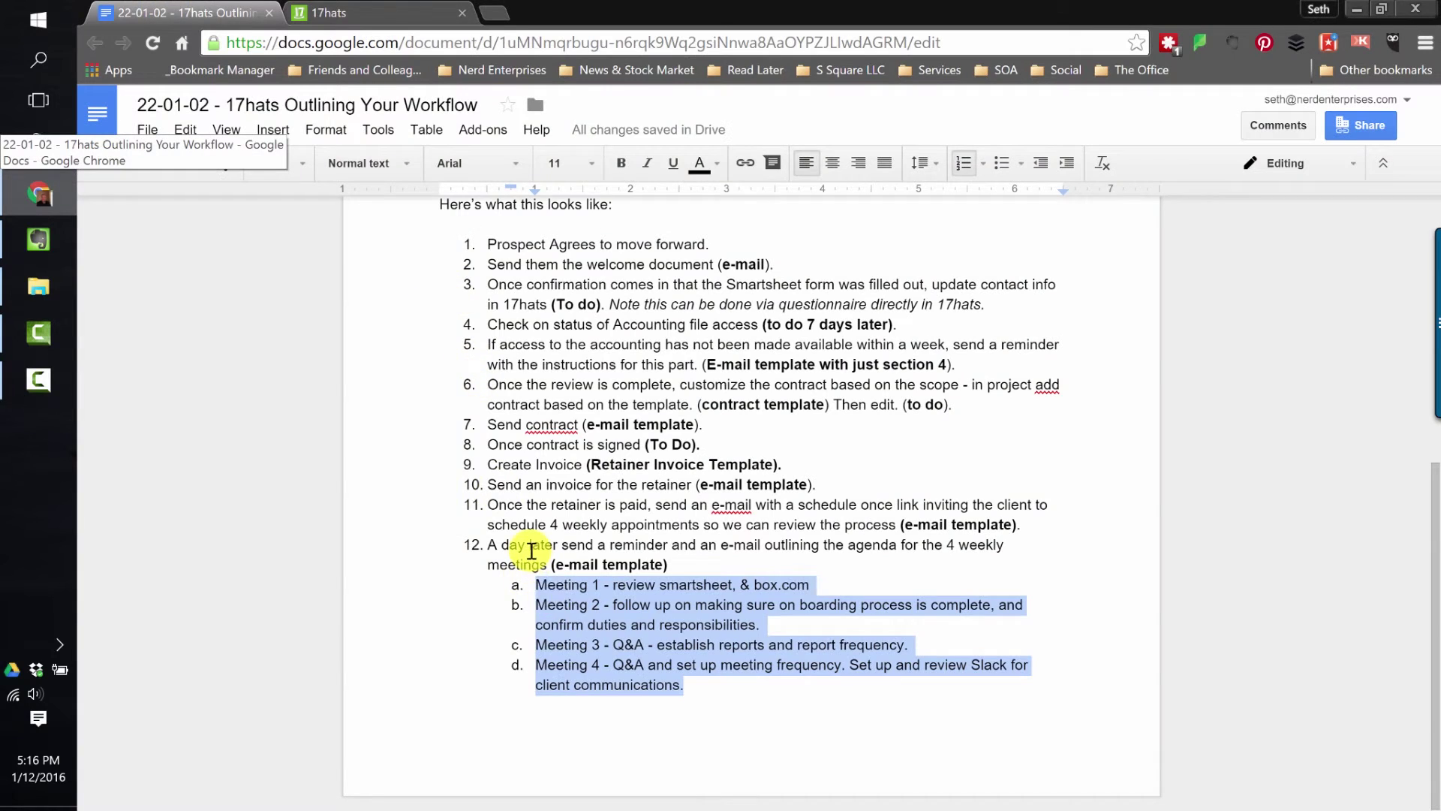
left_click(531, 546)
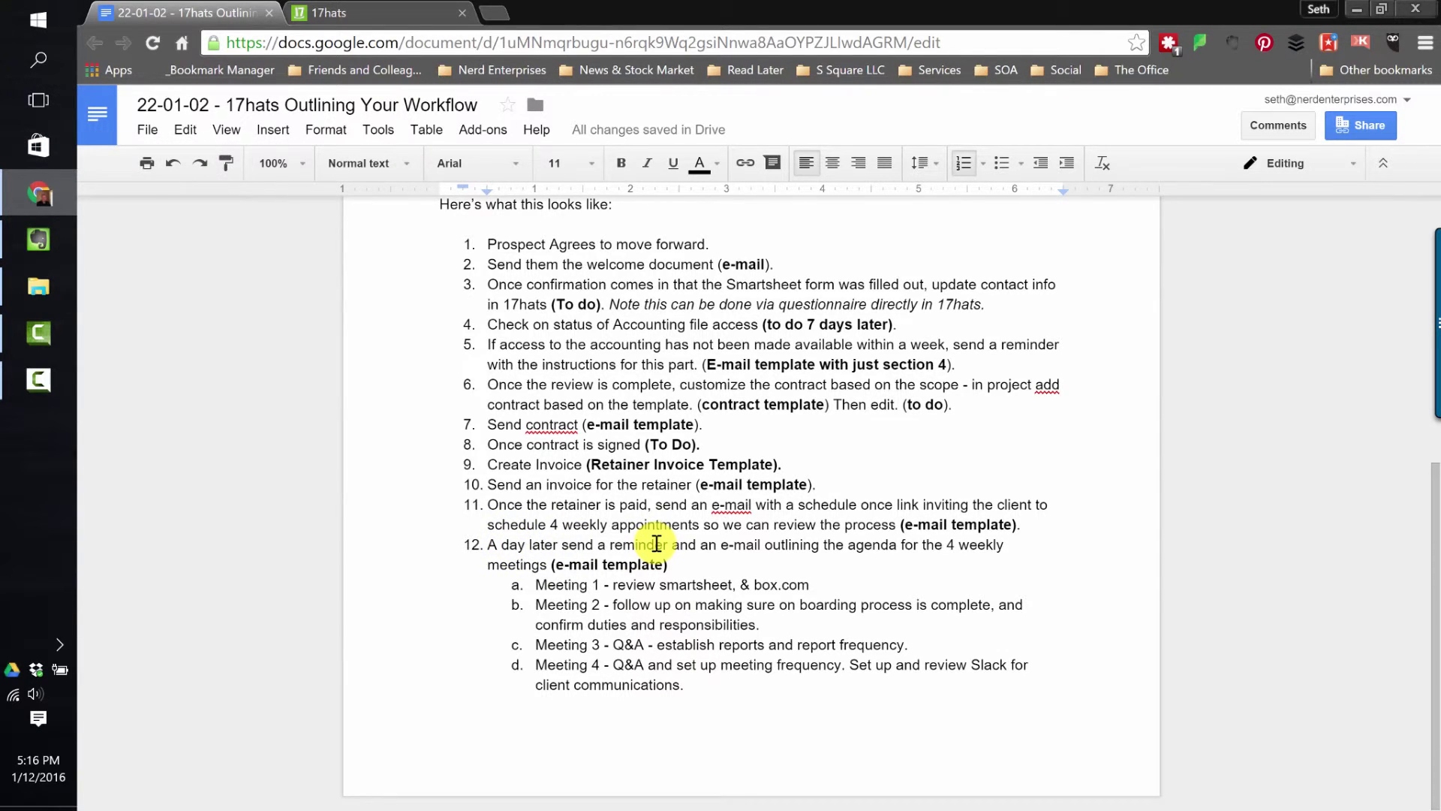
left_click(669, 566)
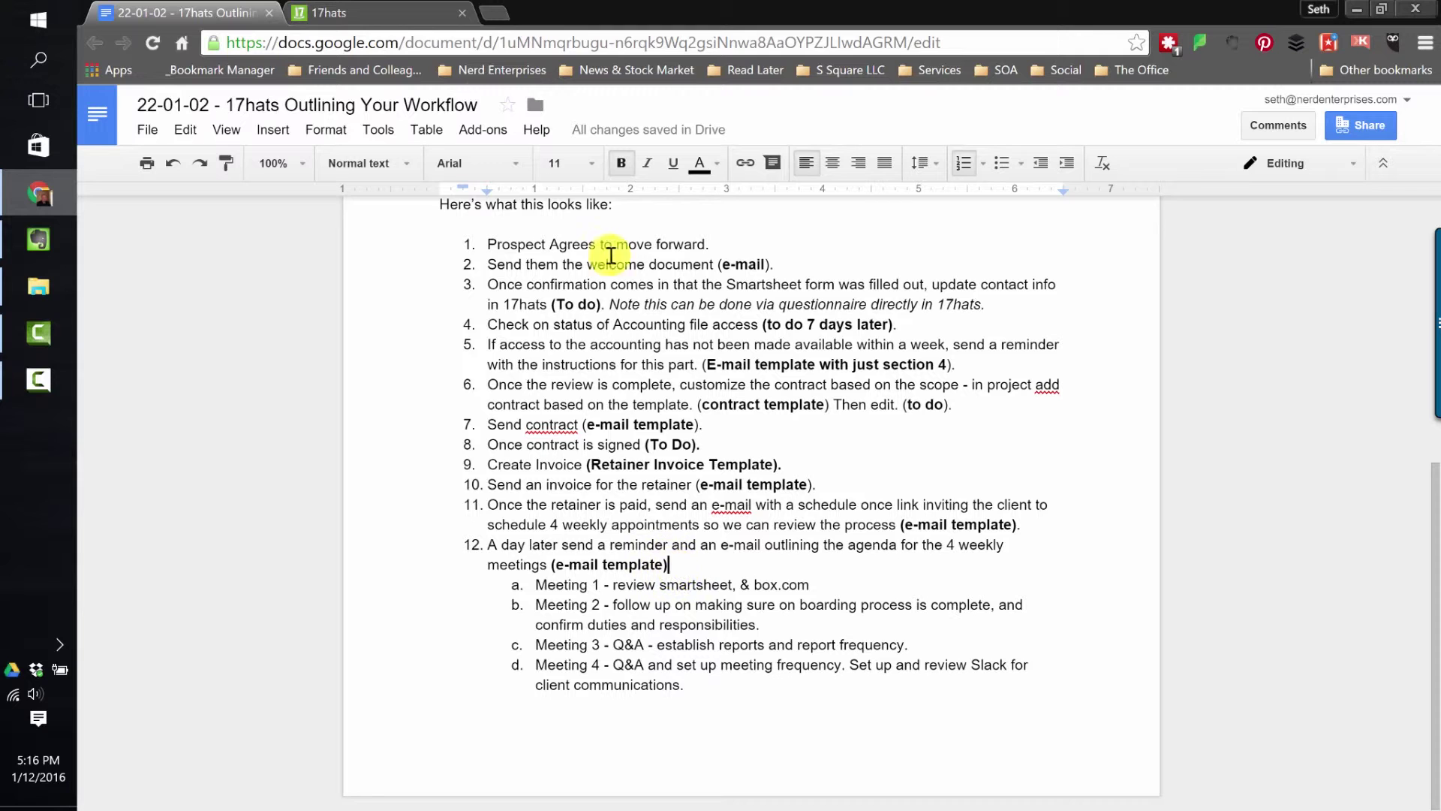
Add an action using the 'reminder e-mail about scheduling' template and save it.
left_click(366, 18)
left_click(819, 222)
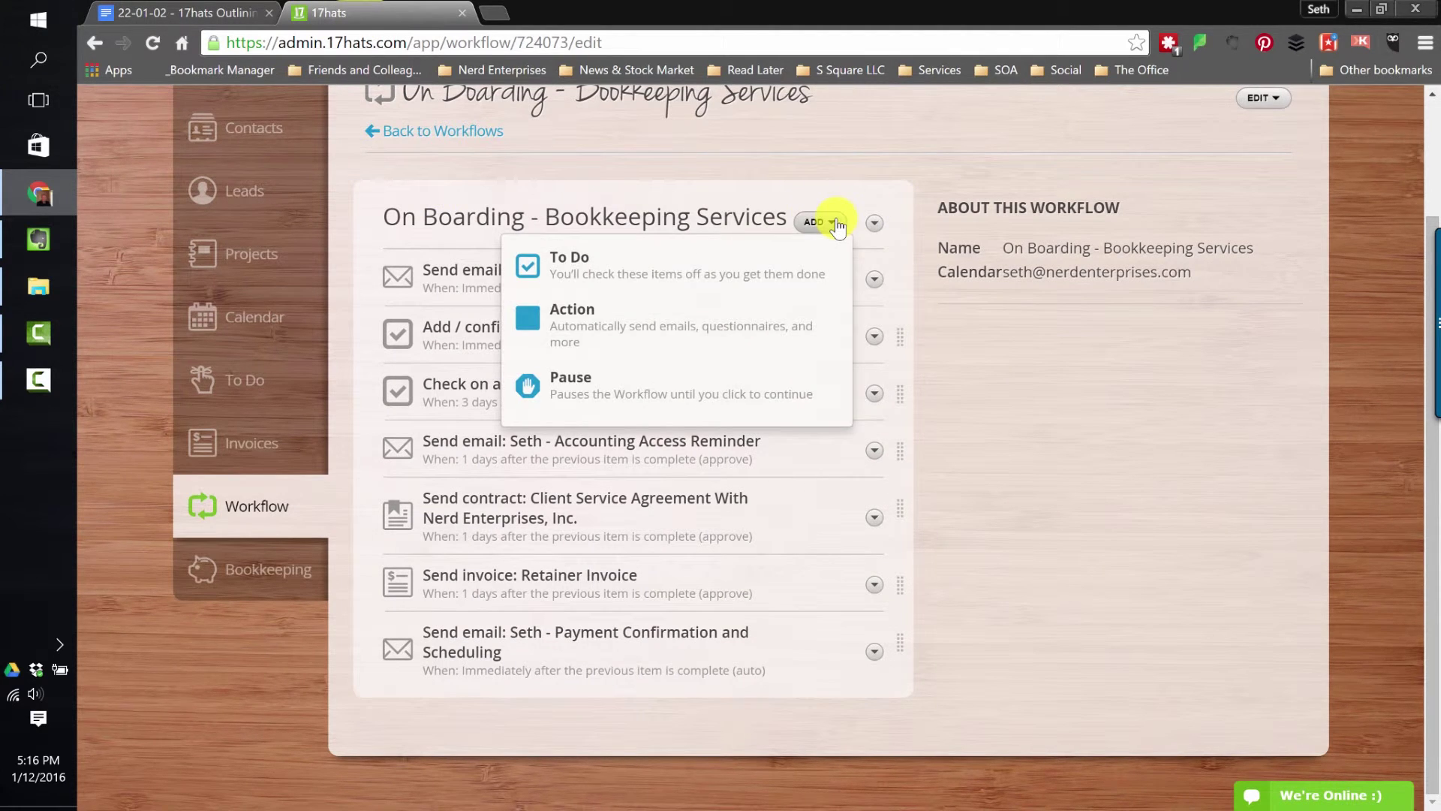
left_click(579, 313)
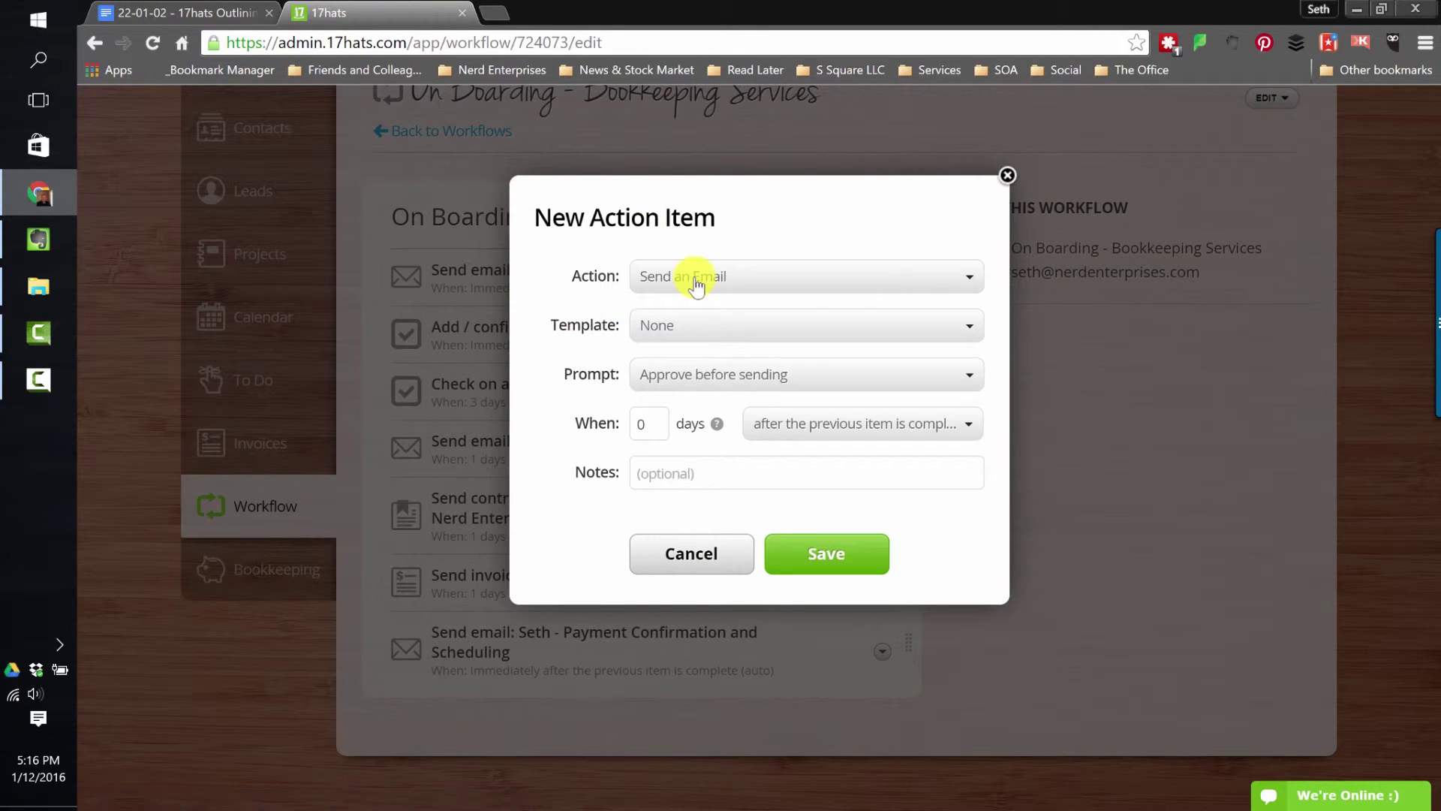
left_click(708, 330)
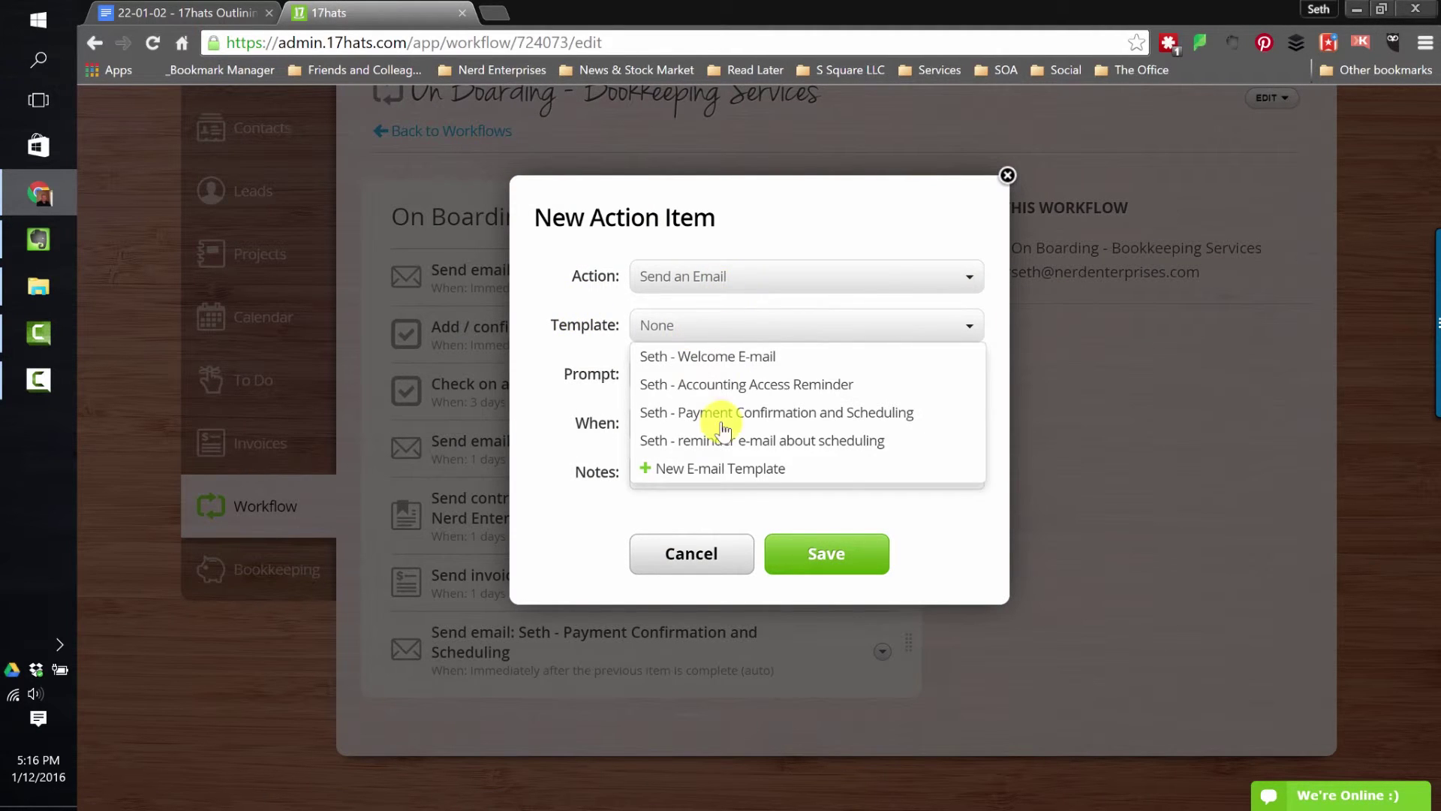
left_click(753, 443)
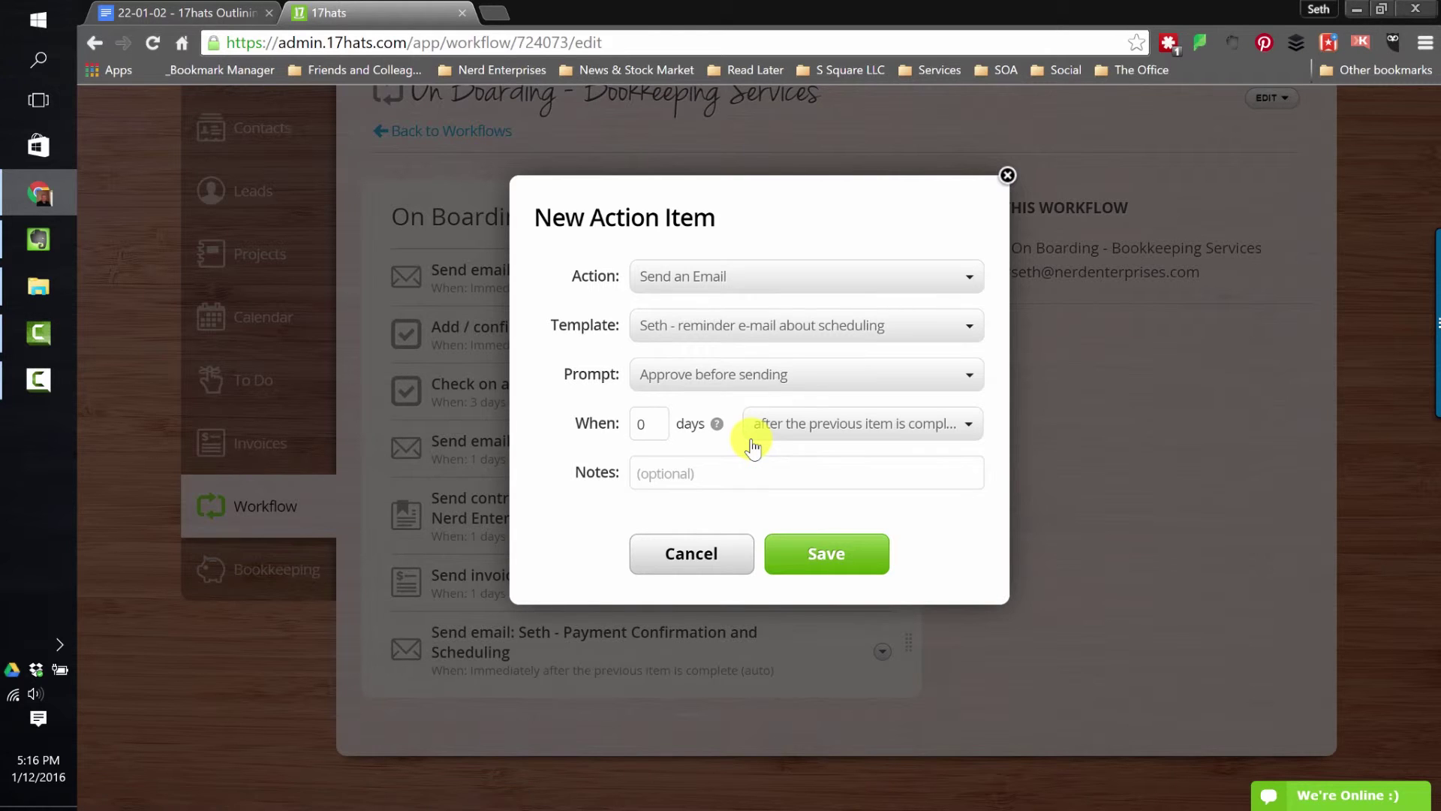
left_click(792, 331)
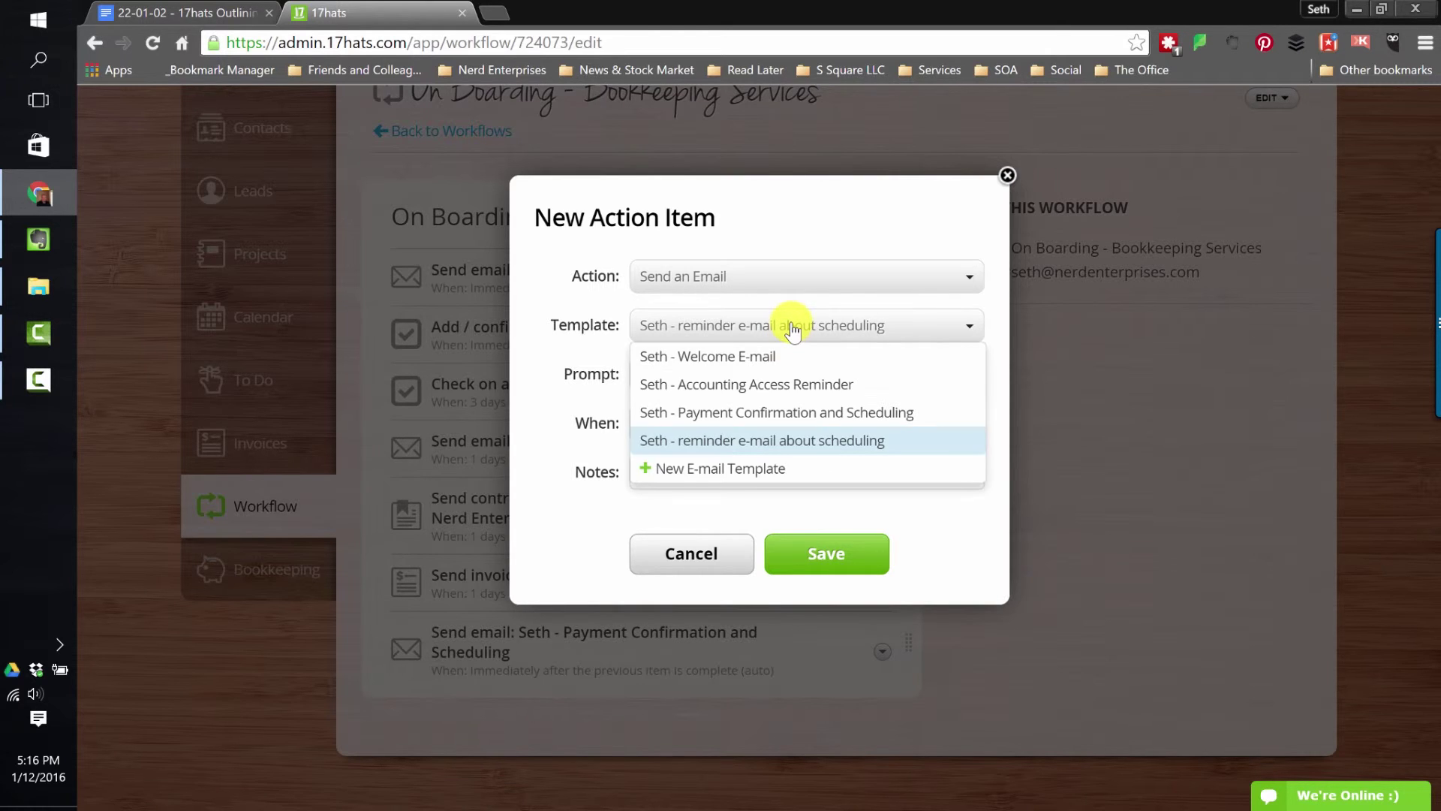
left_click(793, 331)
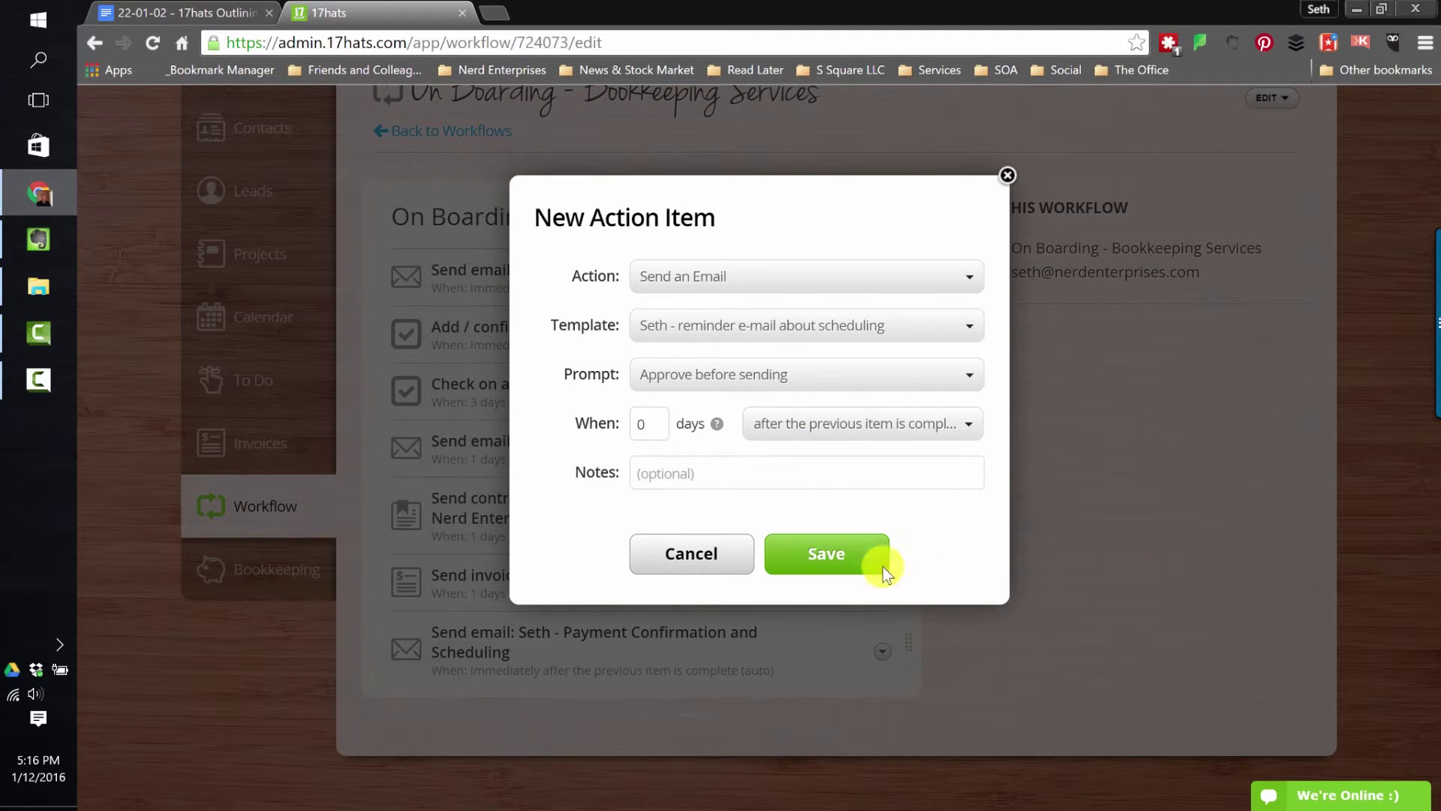
left_click(824, 559)
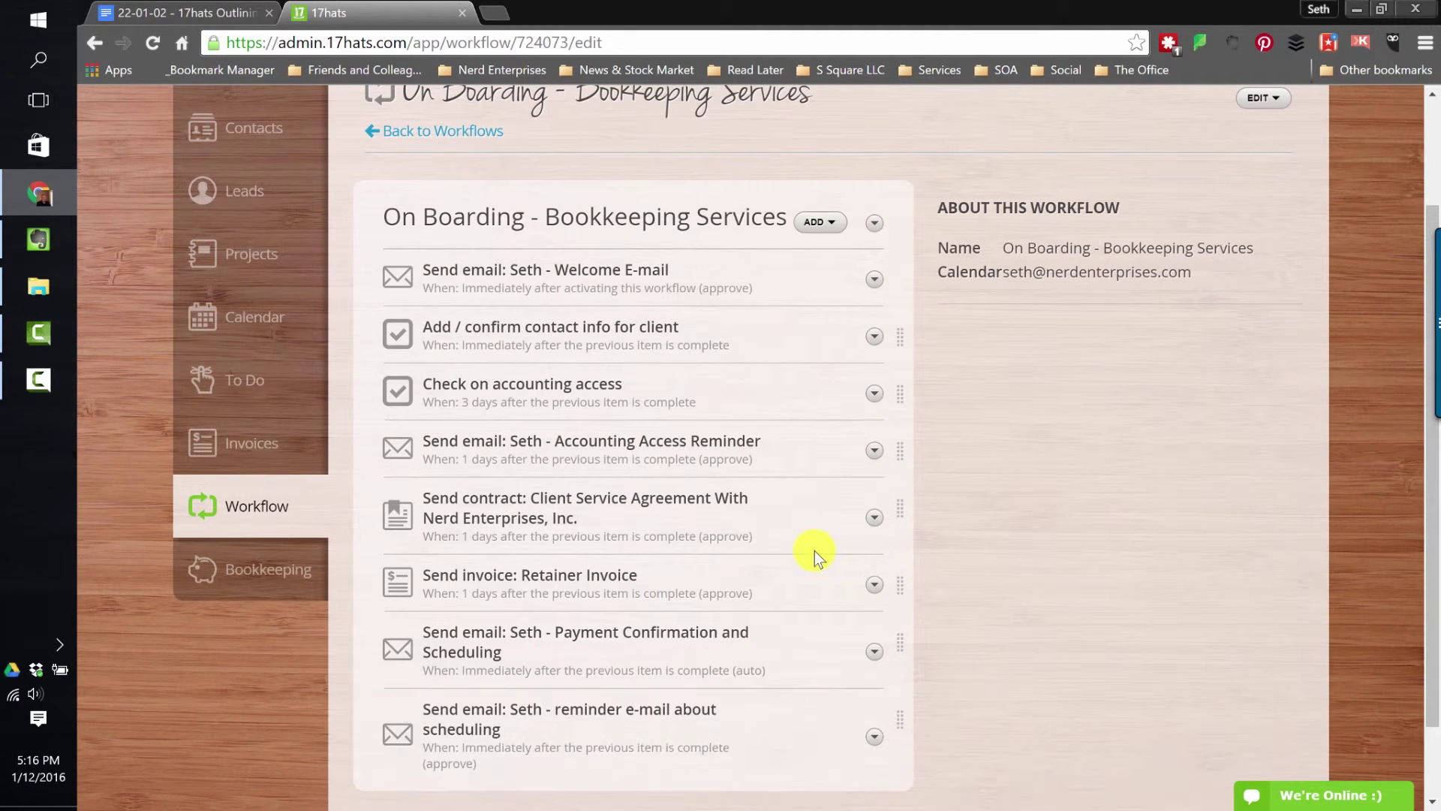
scroll(814, 551, "down", 1)
Go to Projects, select the client, and open their contact record.
scroll(815, 552, "up", 3)
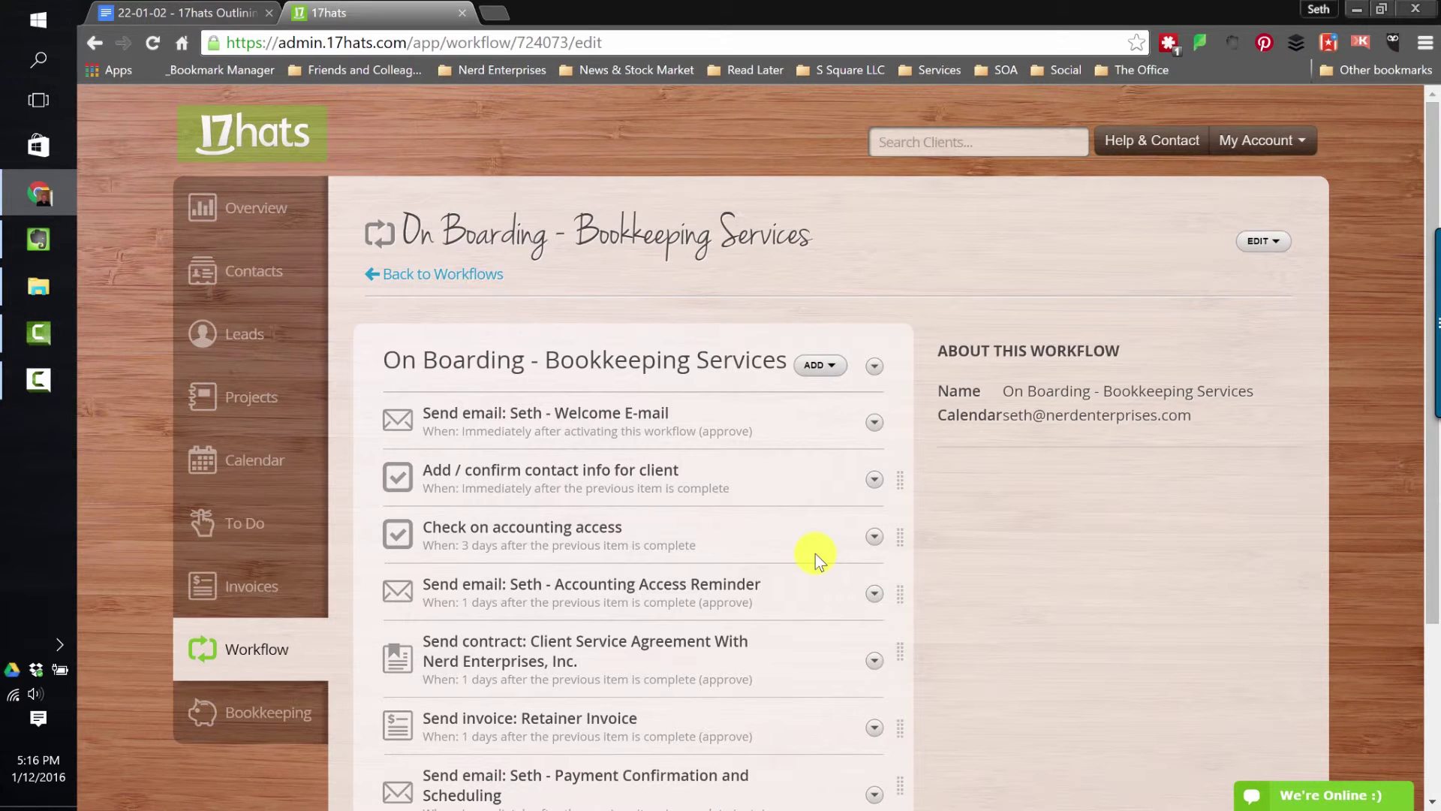
scroll(819, 561, "down", 3)
scroll(817, 553, "up", 3)
left_click(251, 396)
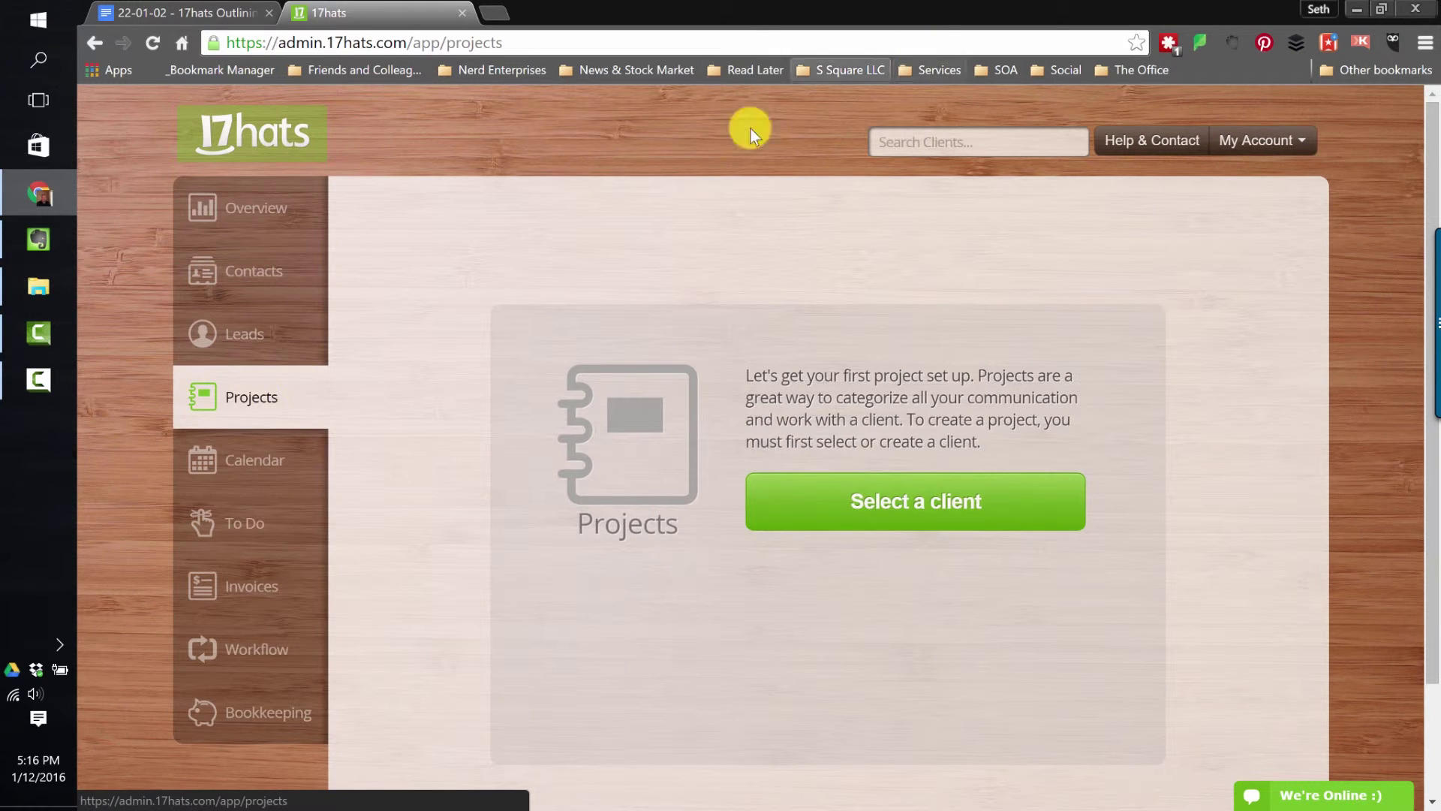
left_click(888, 488)
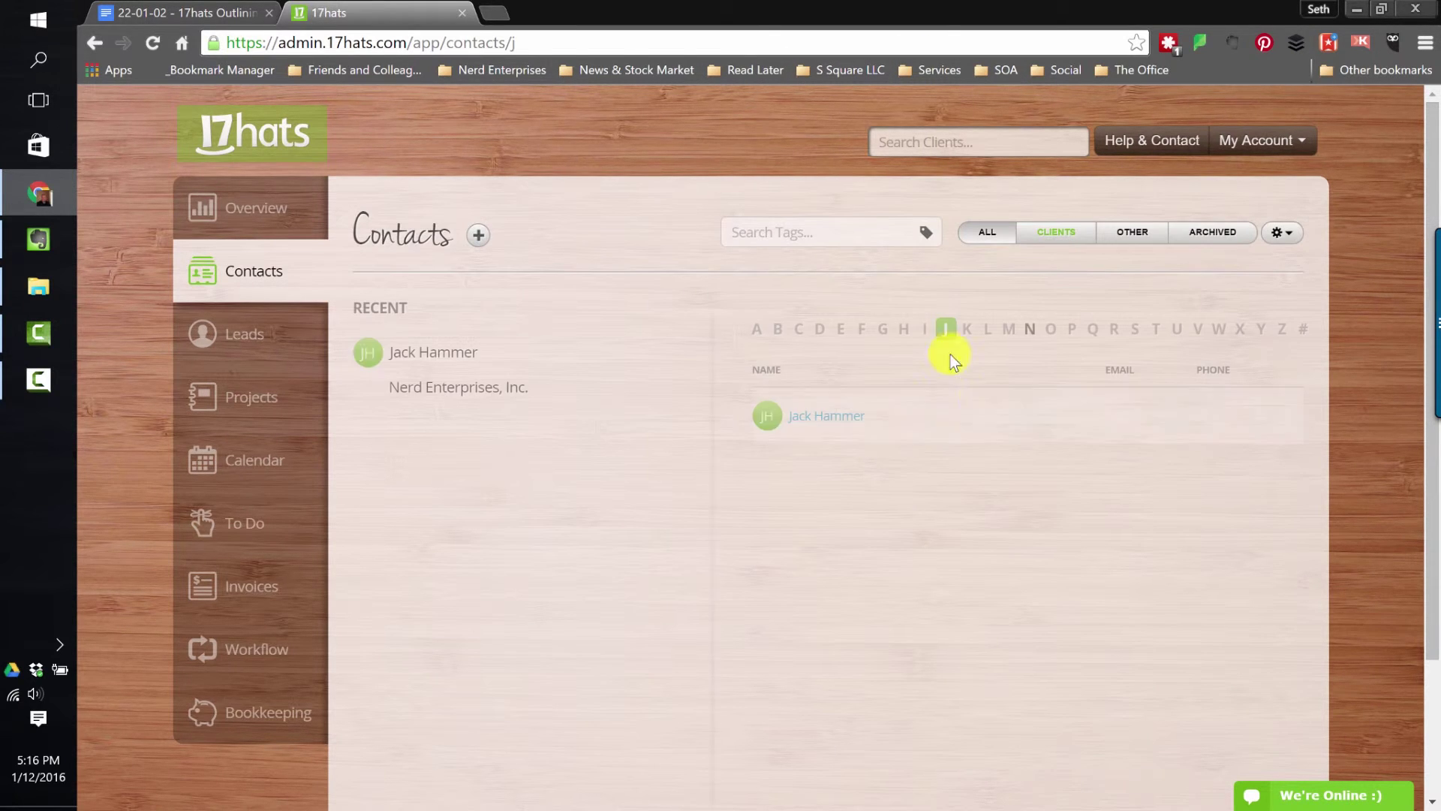
left_click(425, 355)
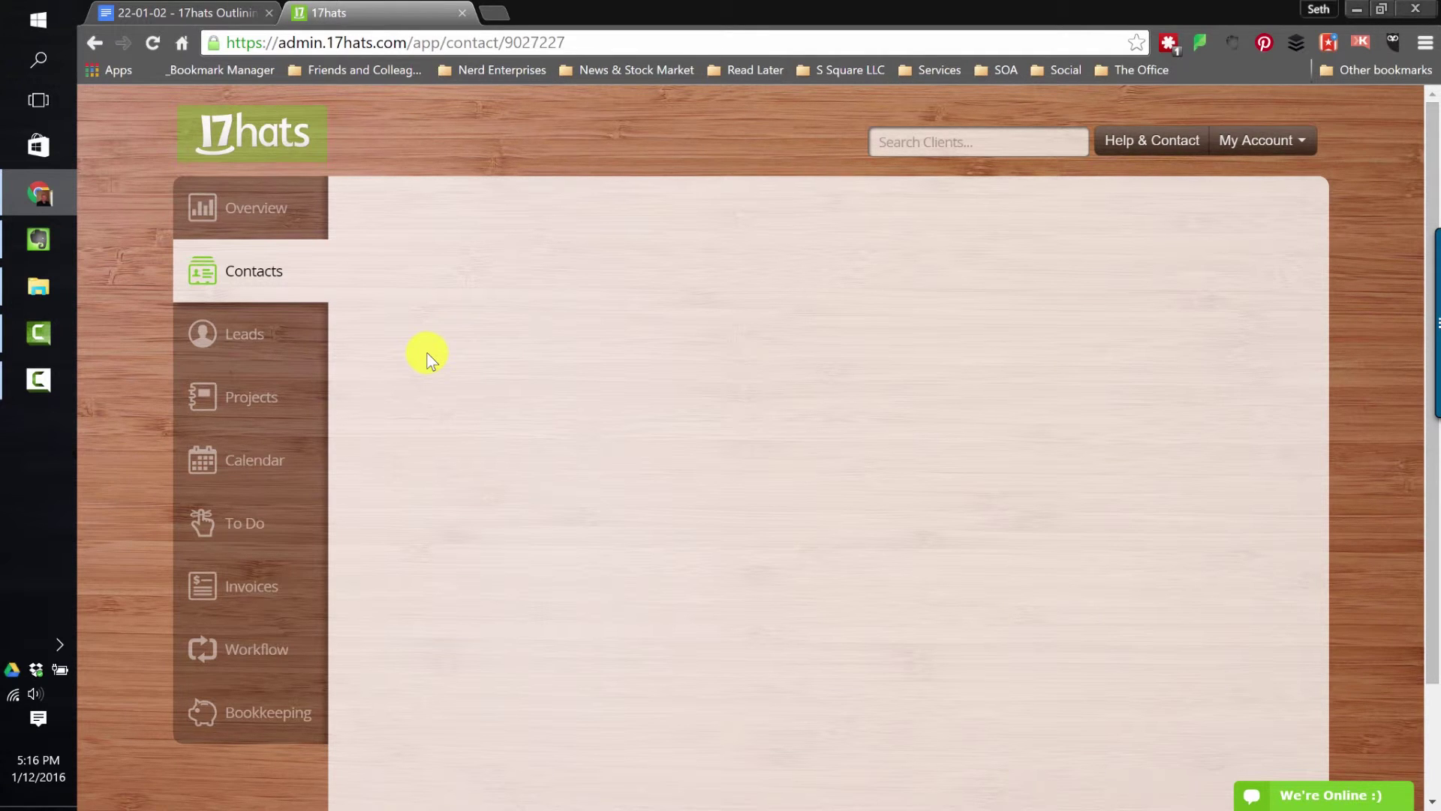
Add a project named 'New Client' assigned to the account's own calendar and save it.
scroll(855, 394, "down", 2)
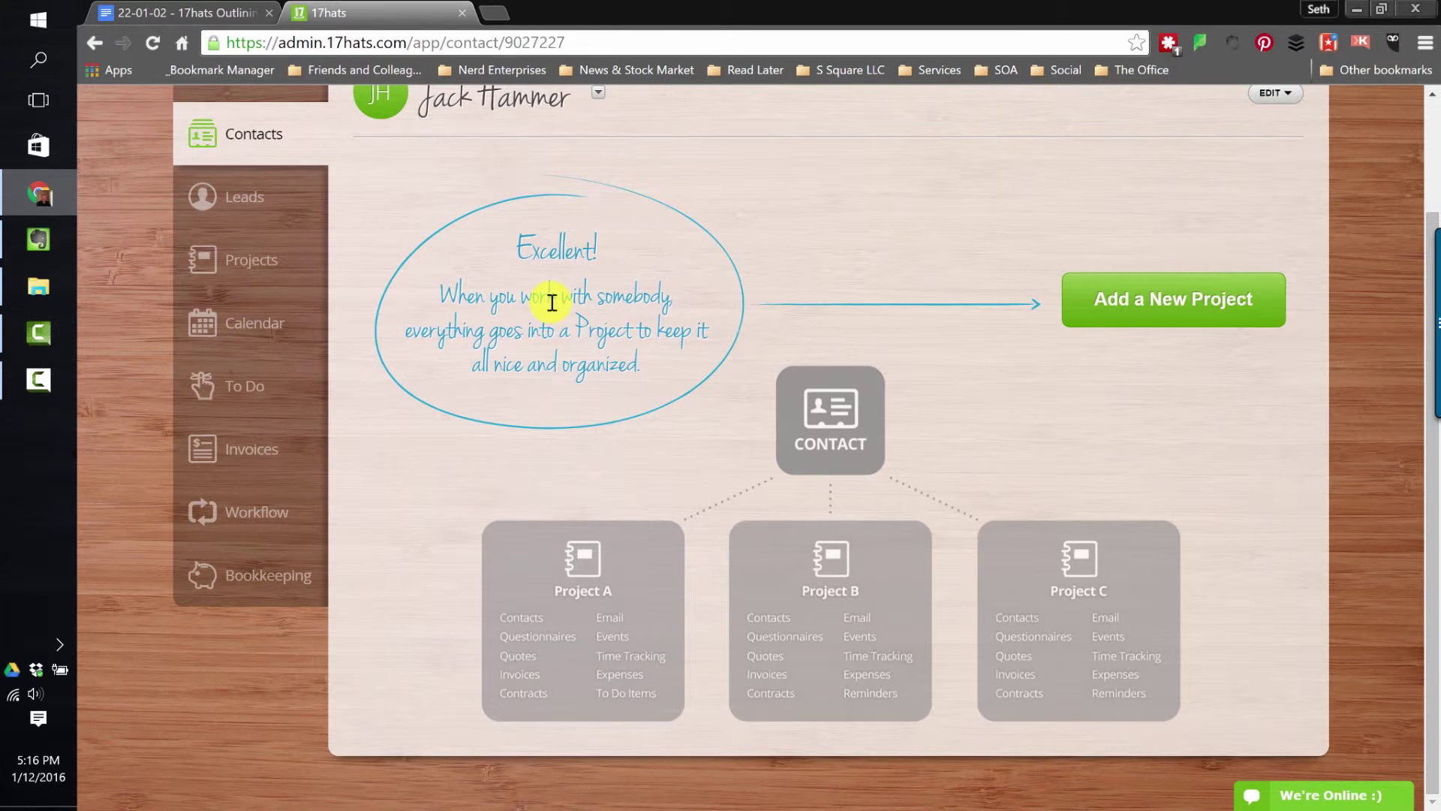
scroll(538, 309, "up", 2)
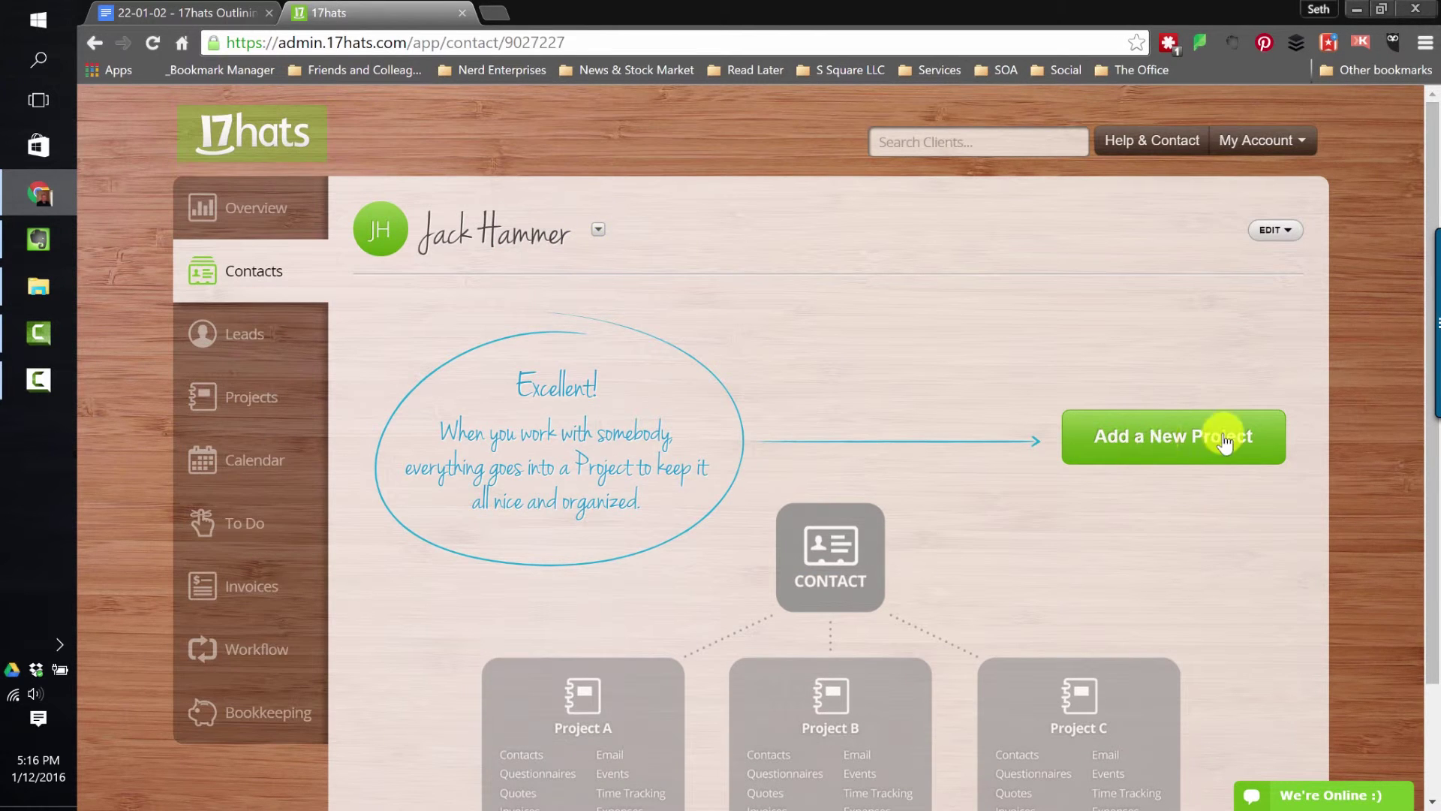
left_click(1197, 443)
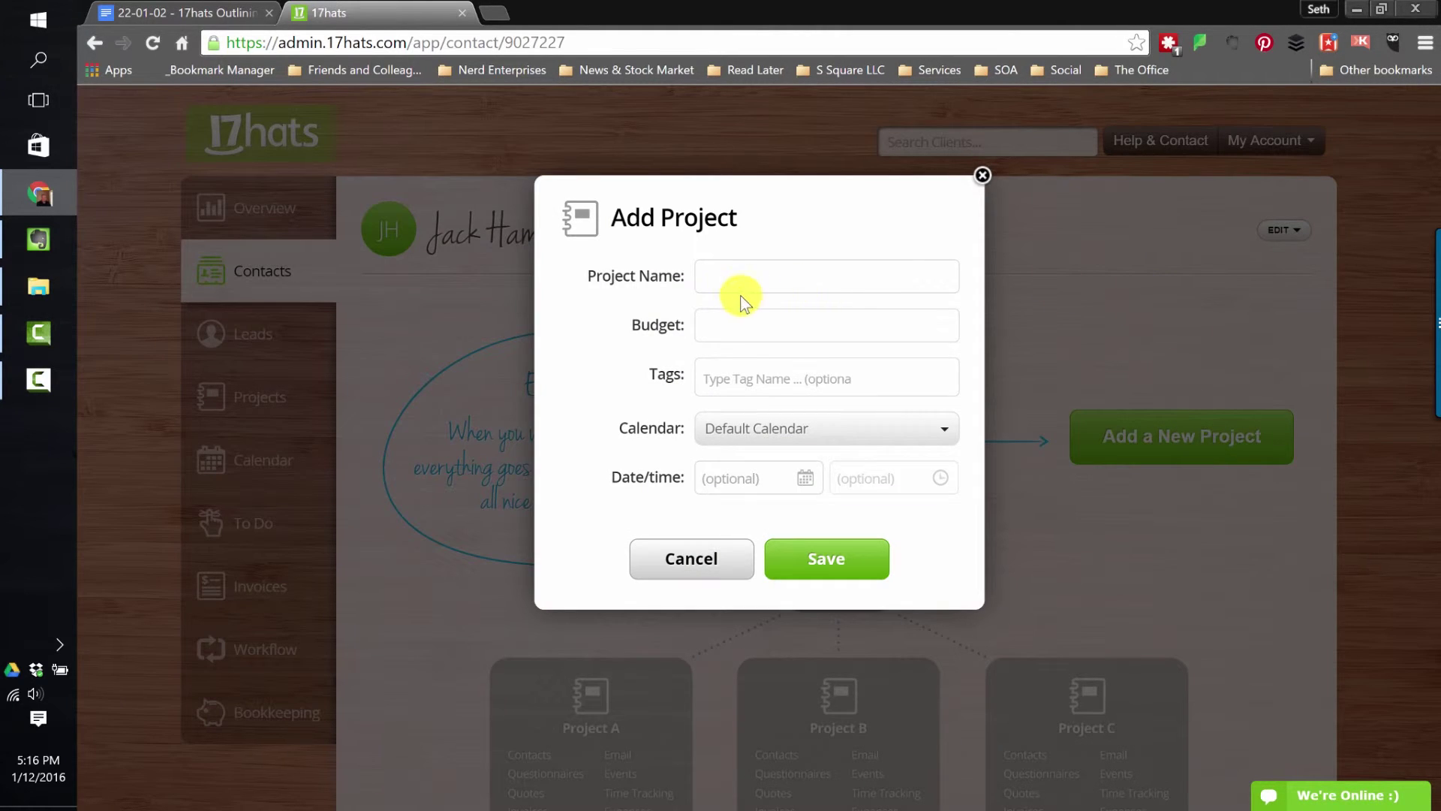
left_click(736, 276)
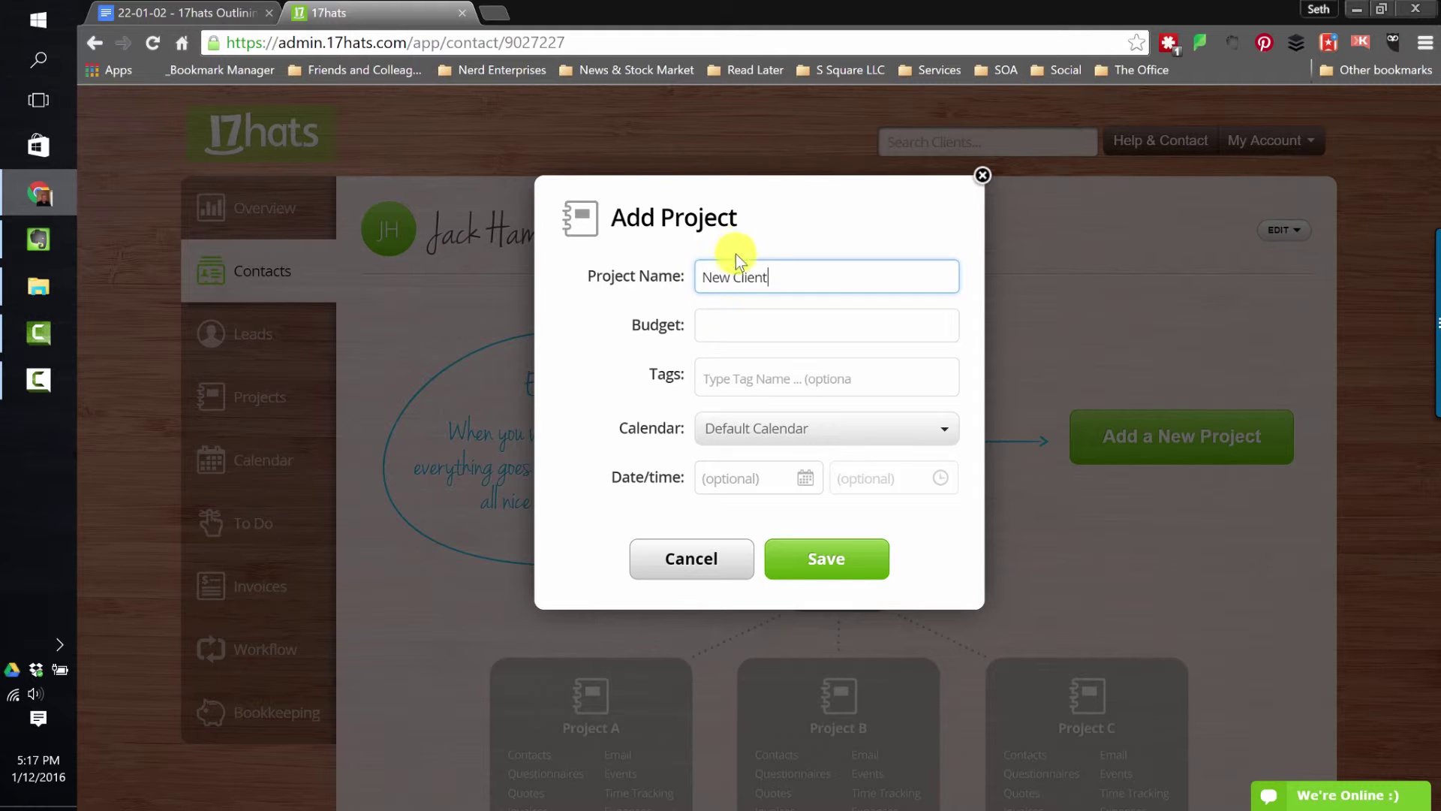
left_click(701, 323)
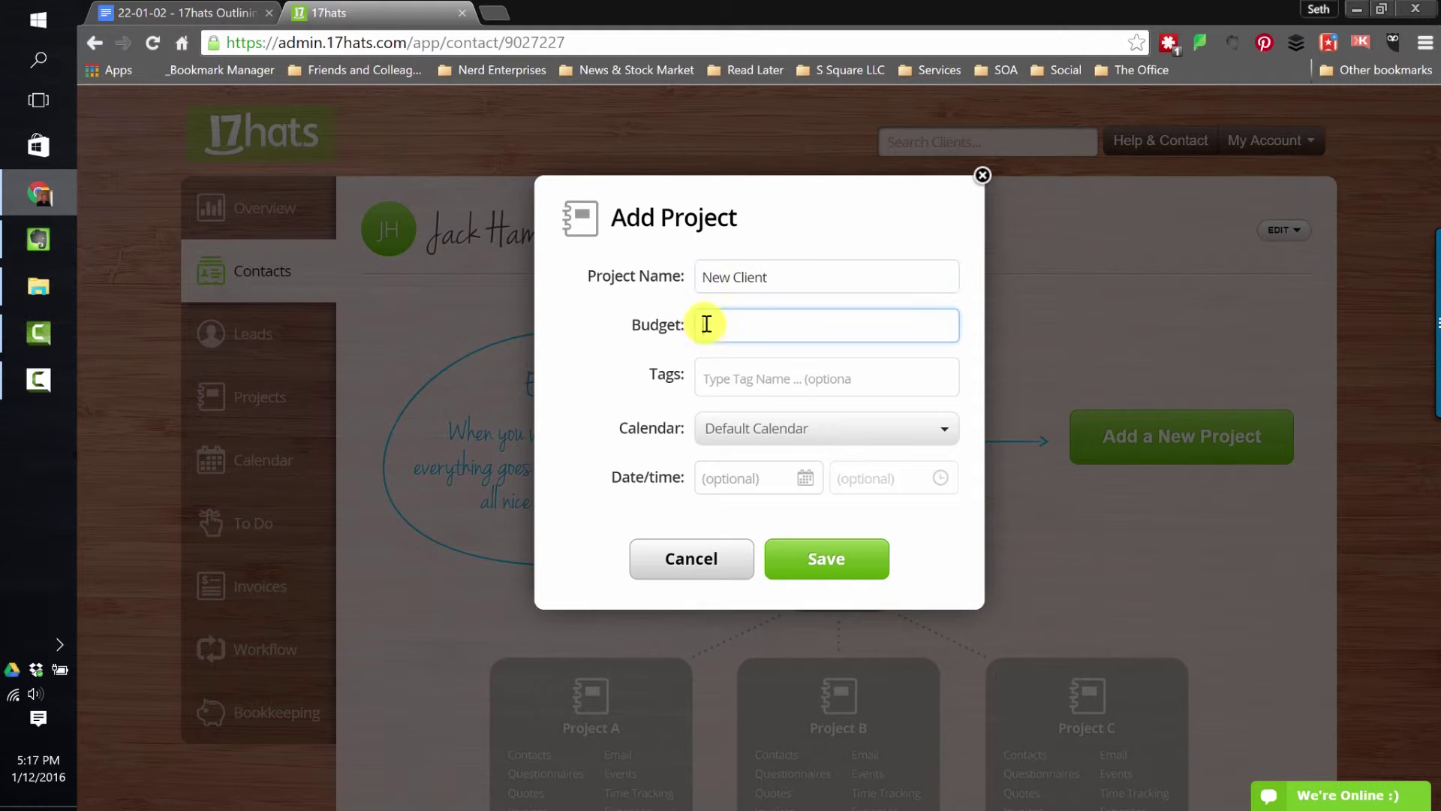
left_click(735, 428)
left_click(746, 489)
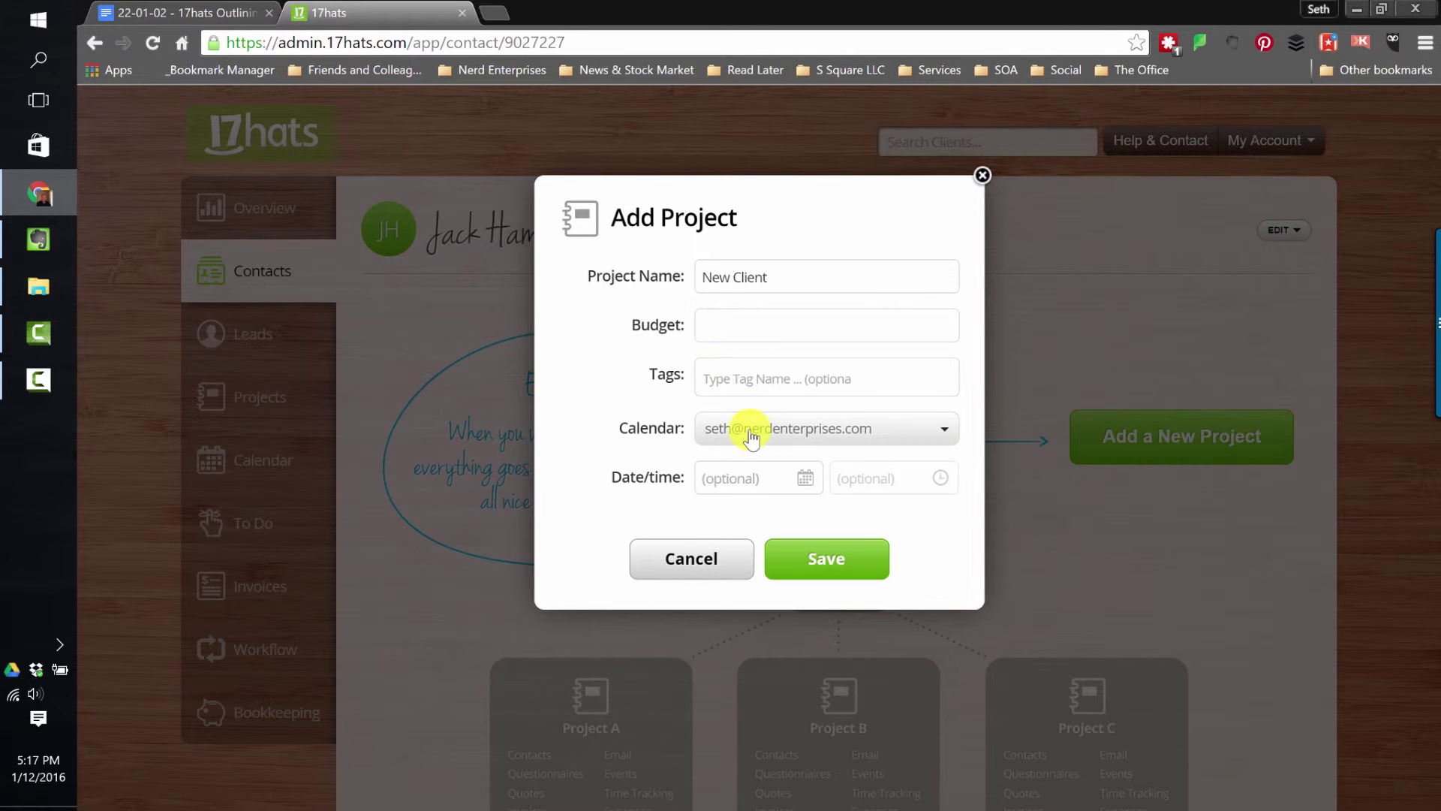
left_click(828, 567)
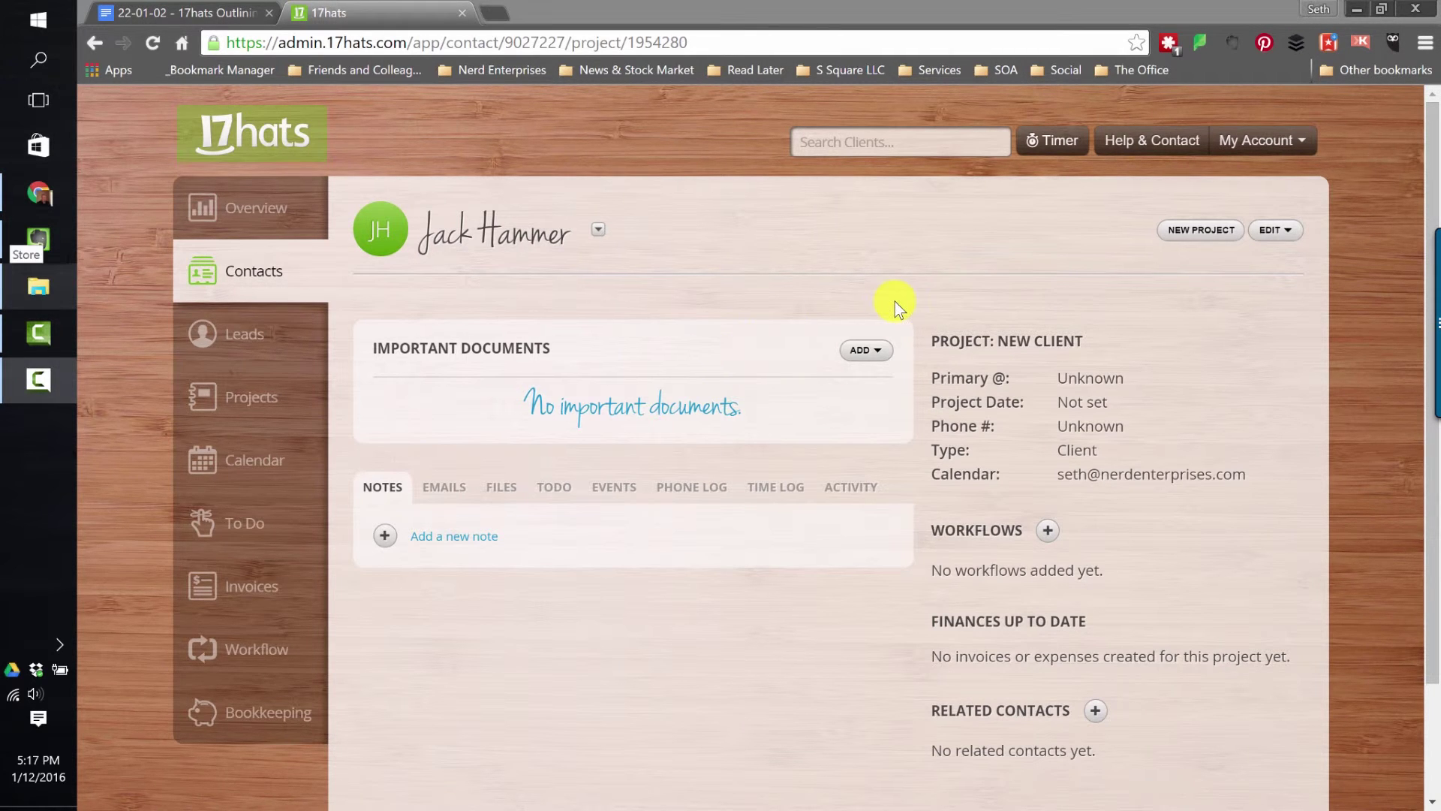
Activate On Boarding - Bookkeeping Services on the New Client project with base date 01/12/2016.
scroll(976, 439, "down", 2)
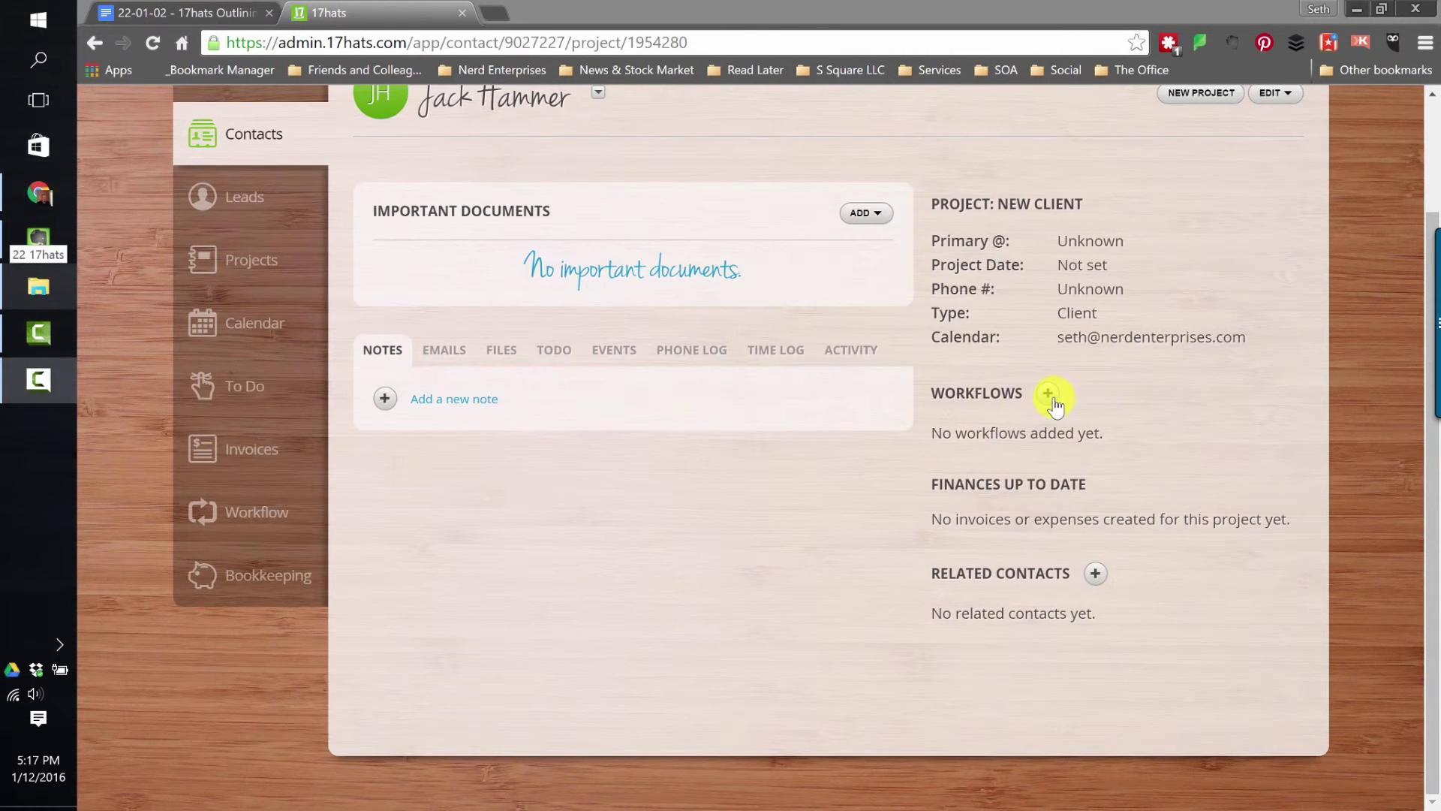
left_click(1050, 397)
left_click(1049, 395)
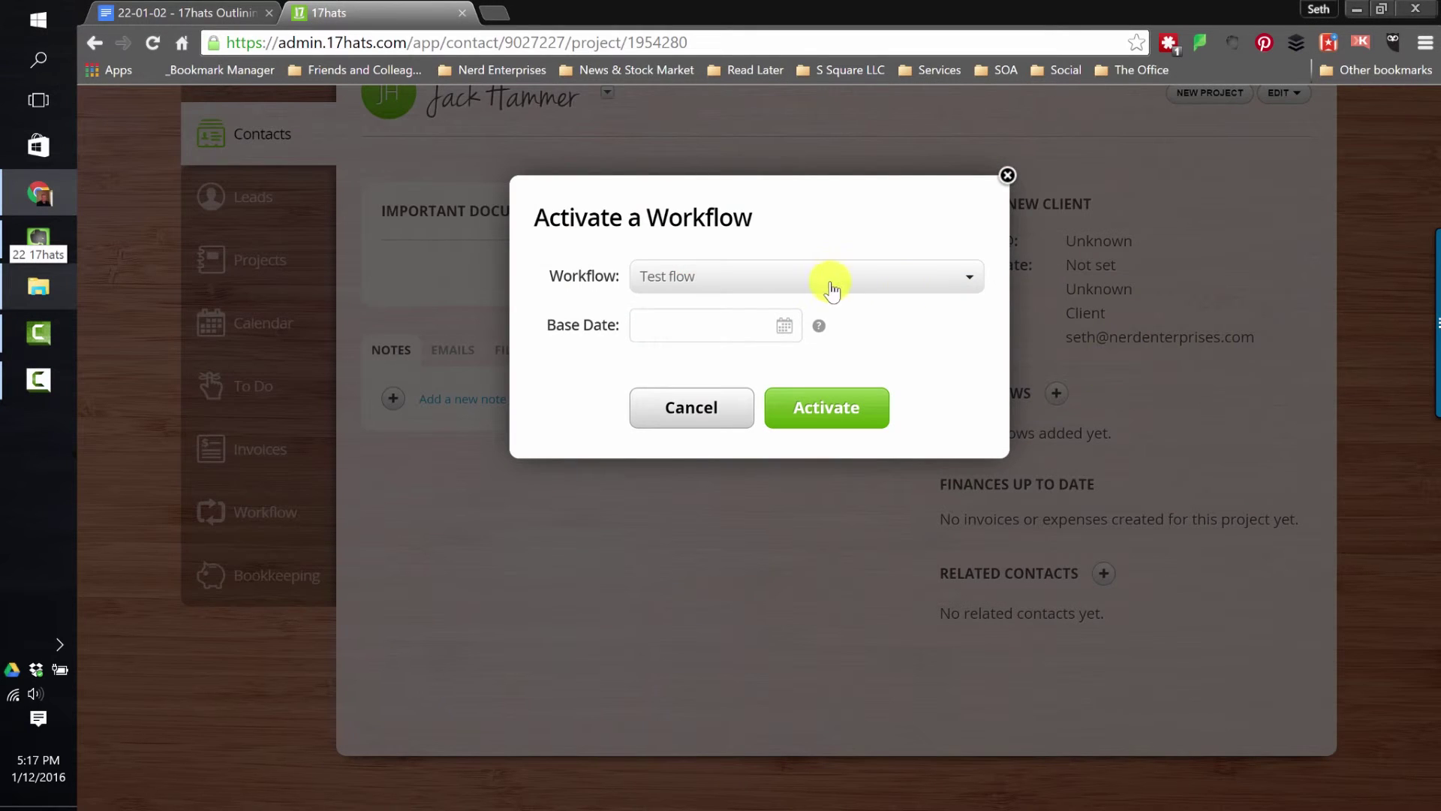
left_click(784, 278)
left_click(714, 346)
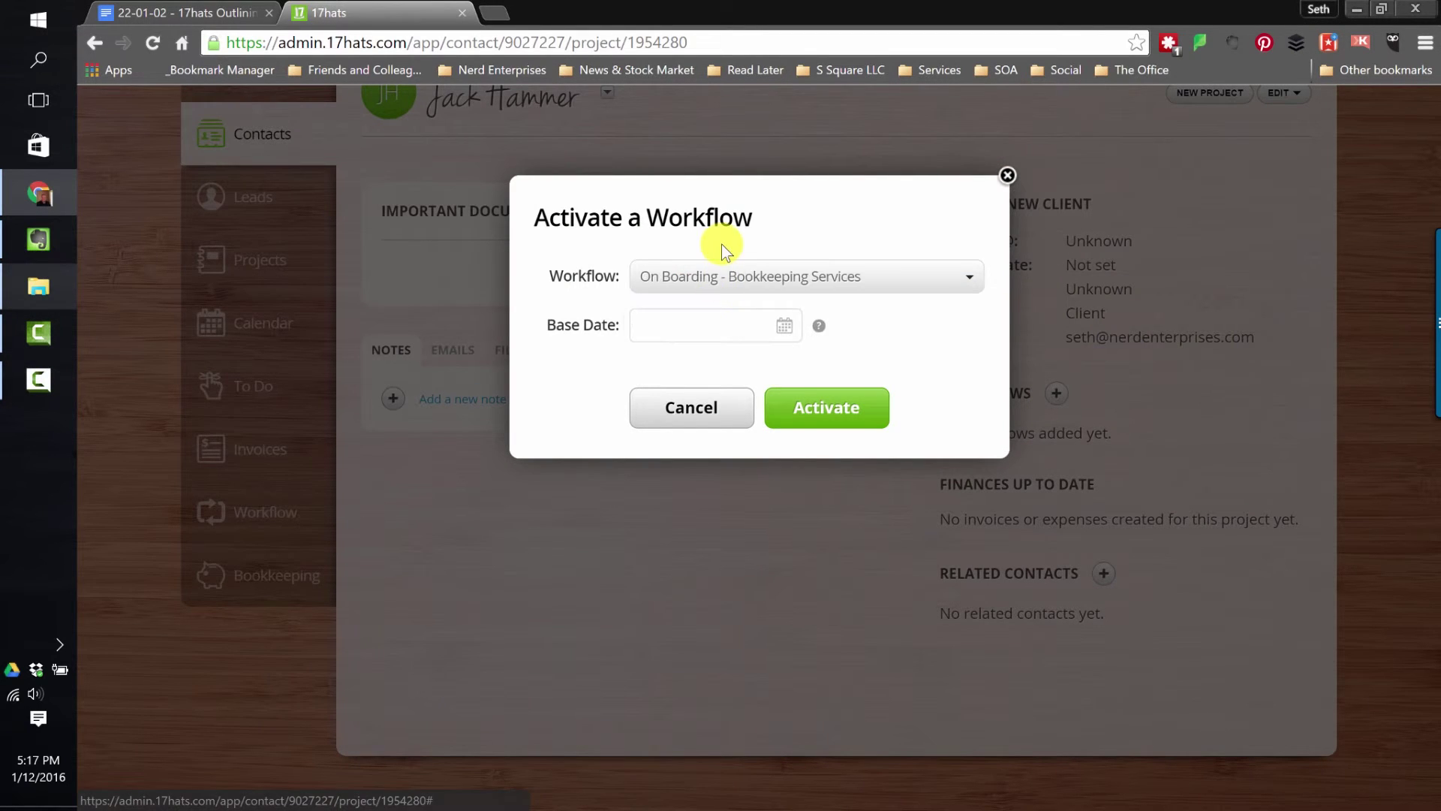
left_click(657, 335)
left_click(702, 463)
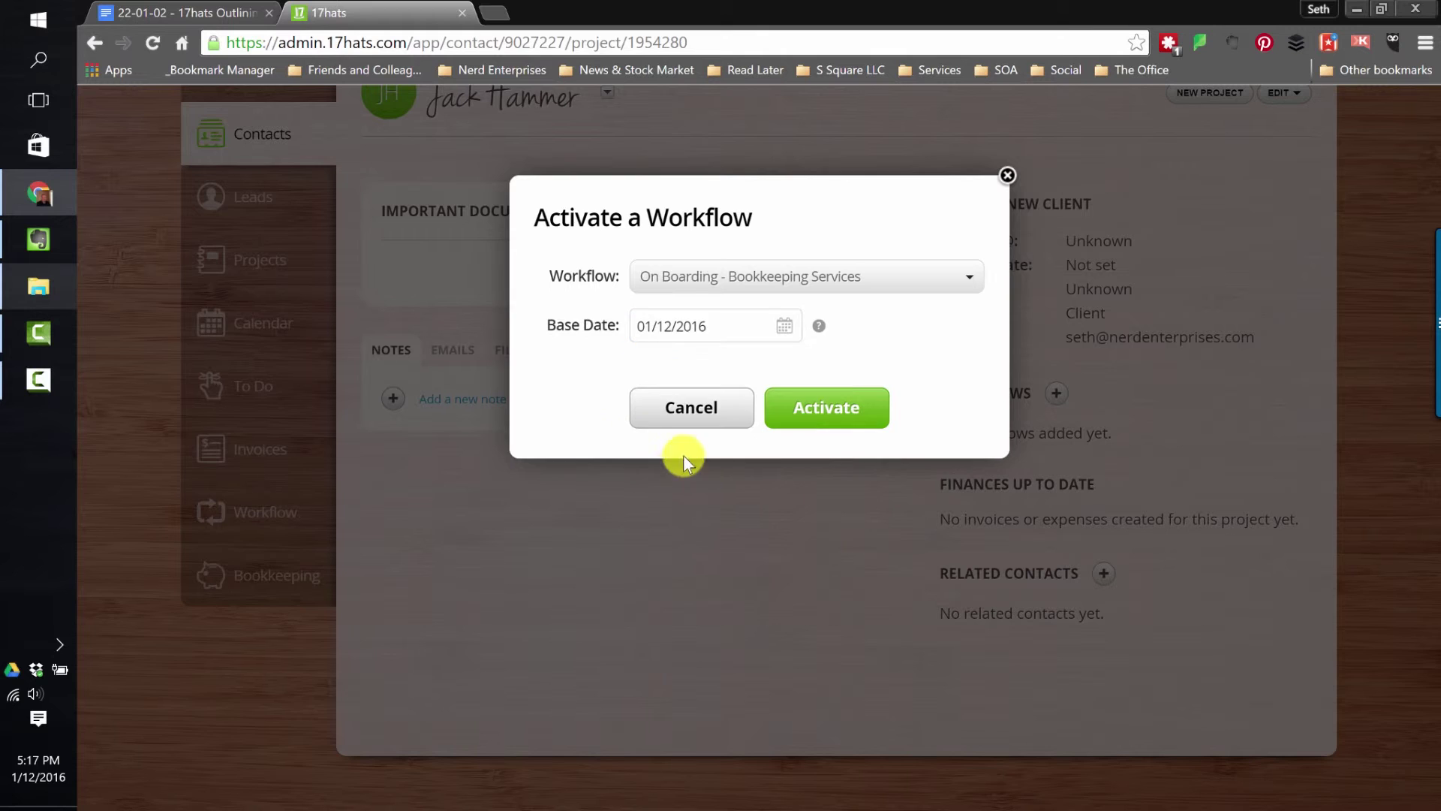
left_click(817, 412)
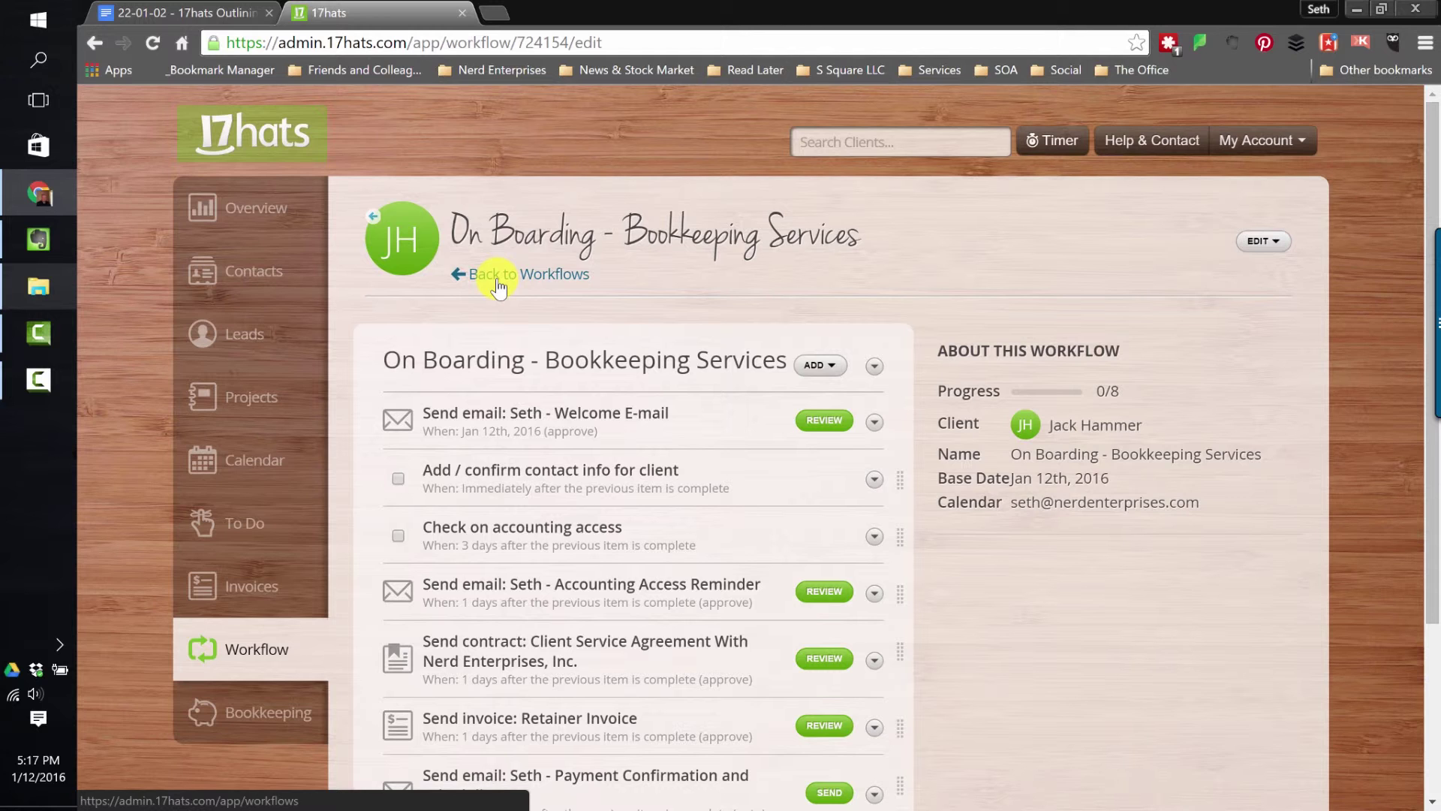
Open the Contacts section from the left sidebar.
left_click(248, 272)
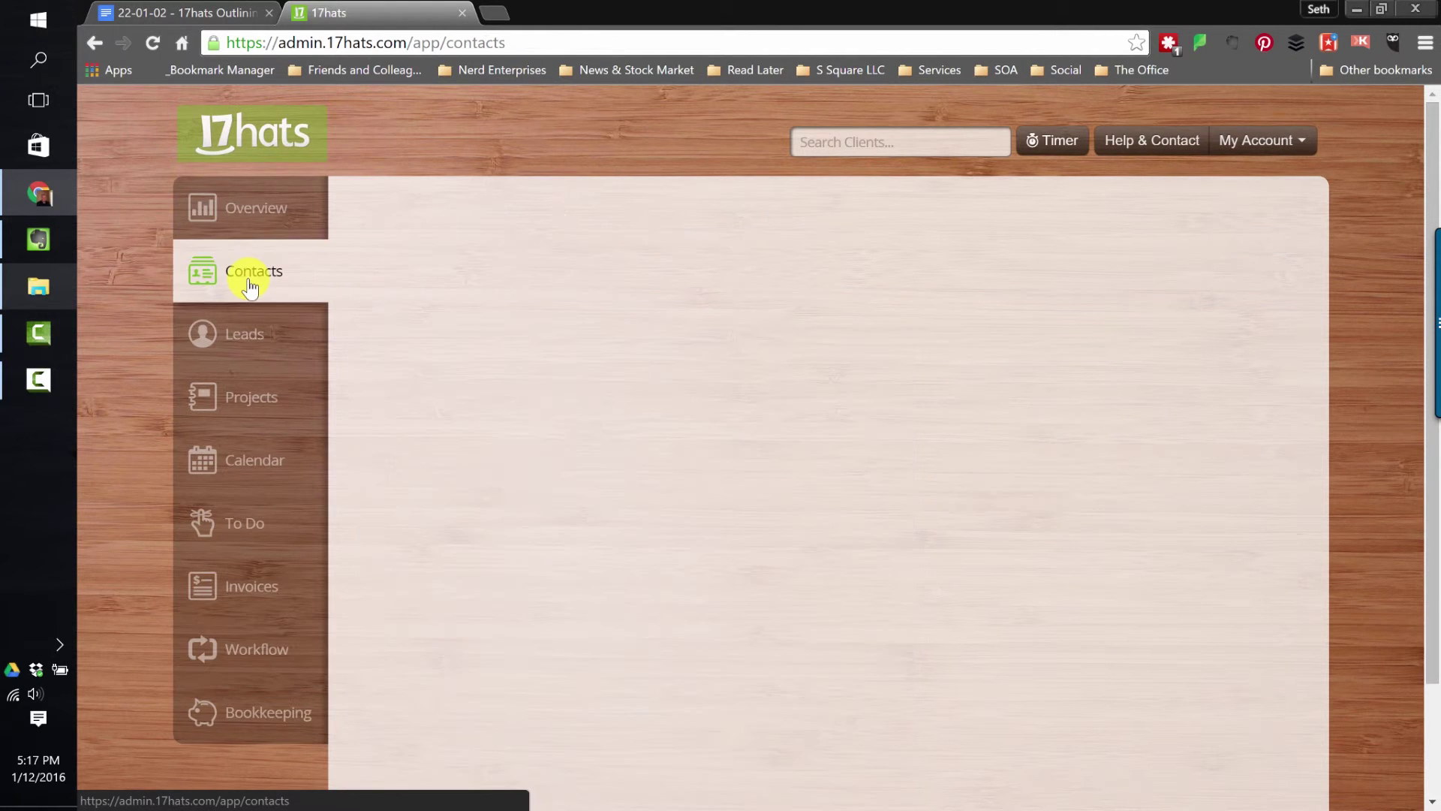